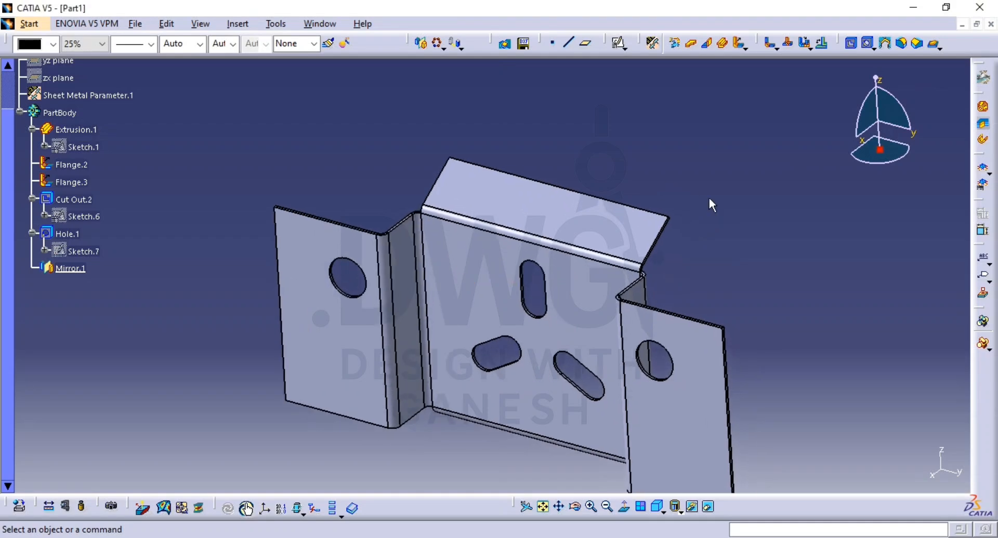
Step: Close the finished sheet metal bracket part so that no document remains open
middle_drag(622, 196, 578, 173)
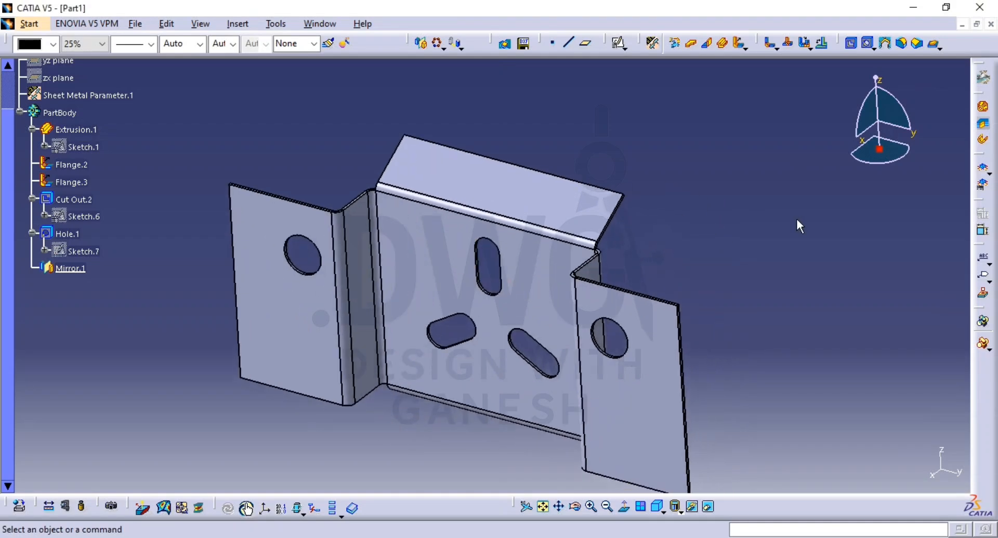
click(991, 24)
click(544, 309)
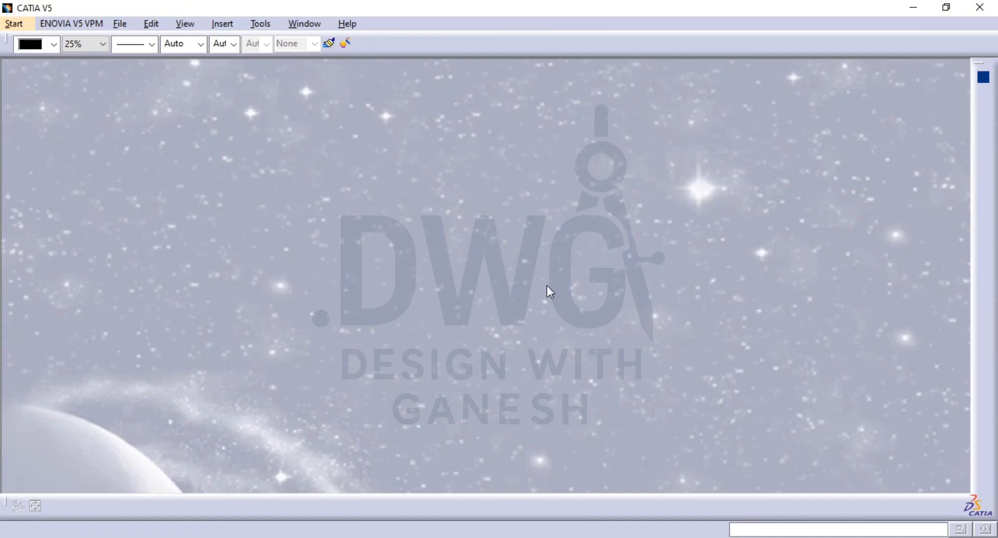
Step: Create a new part named Part1 with hybrid design enabled in the Generative Sheetmetal Design workbench, shown in isometric view
click(24, 25)
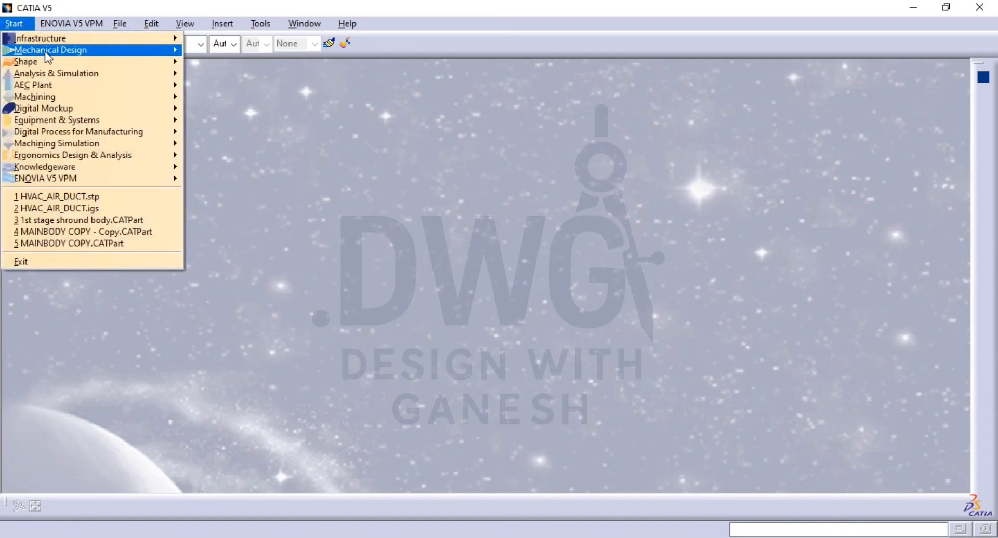
mouse_move(52, 54)
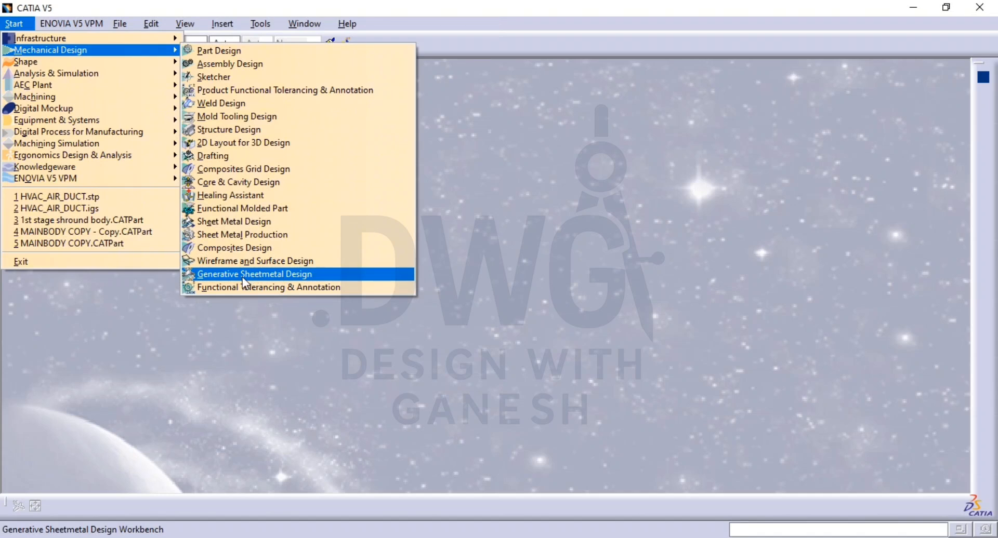
click(270, 275)
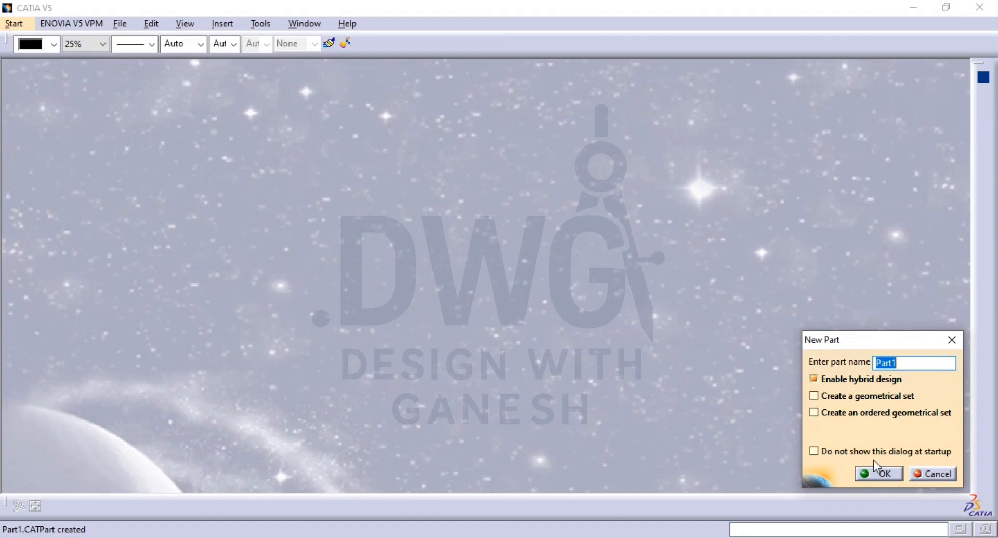
click(878, 473)
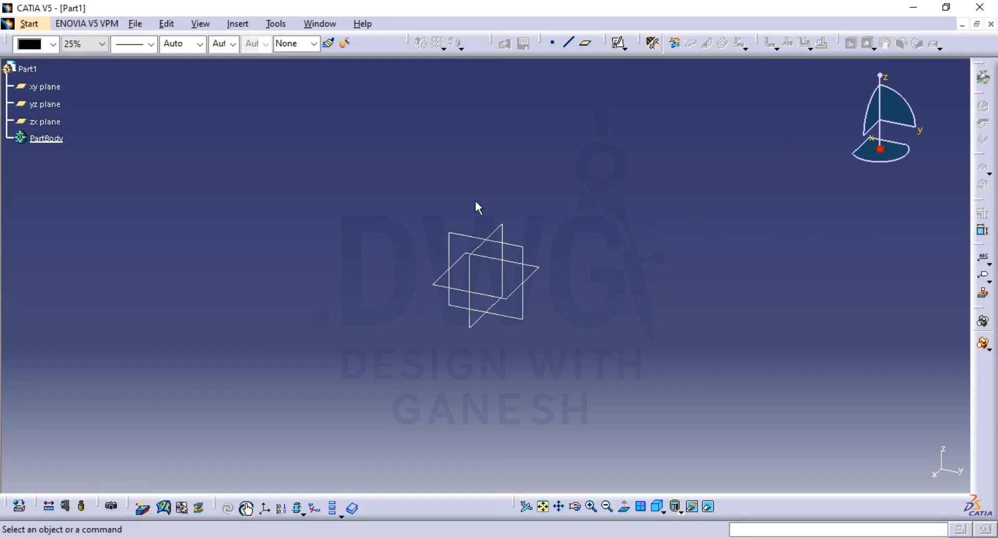
click(658, 509)
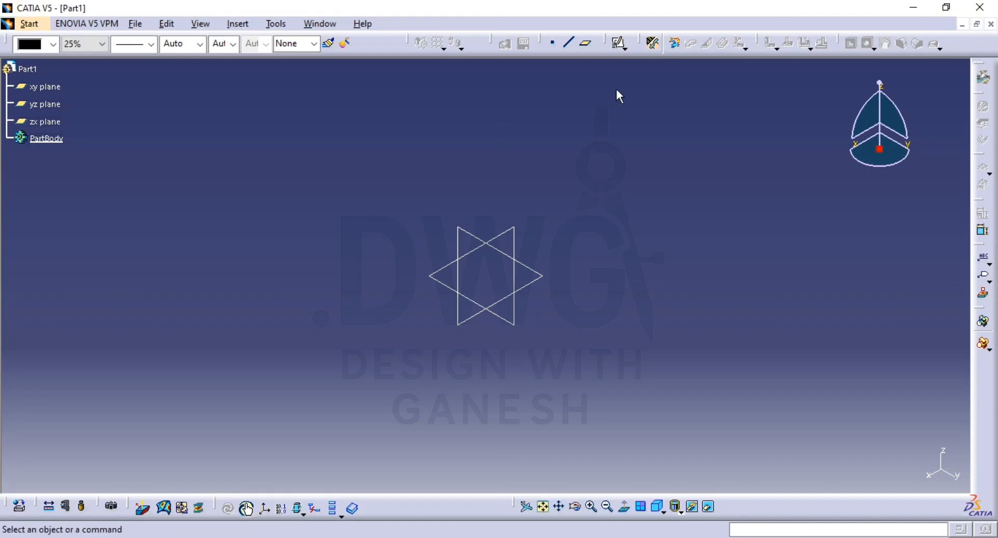
Step: Define the sheet metal parameters with a thickness of 1 mm and a default bend radius of 2 mm
click(654, 47)
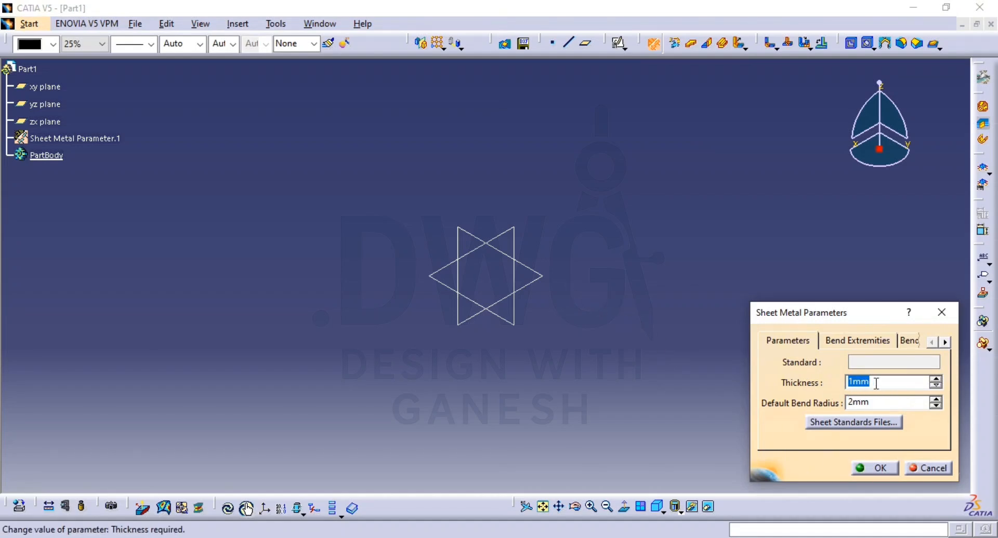
double_click(863, 405)
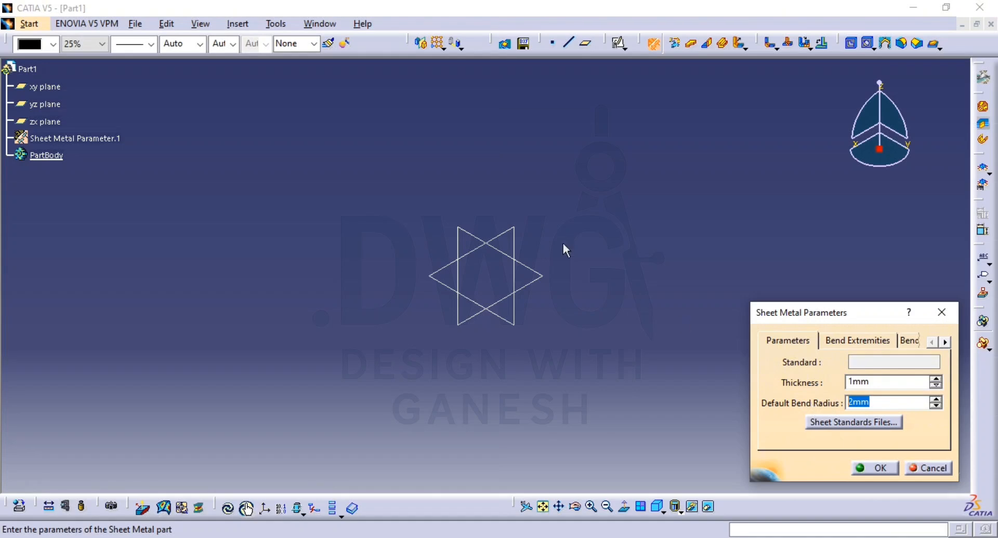
click(868, 380)
double_click(868, 382)
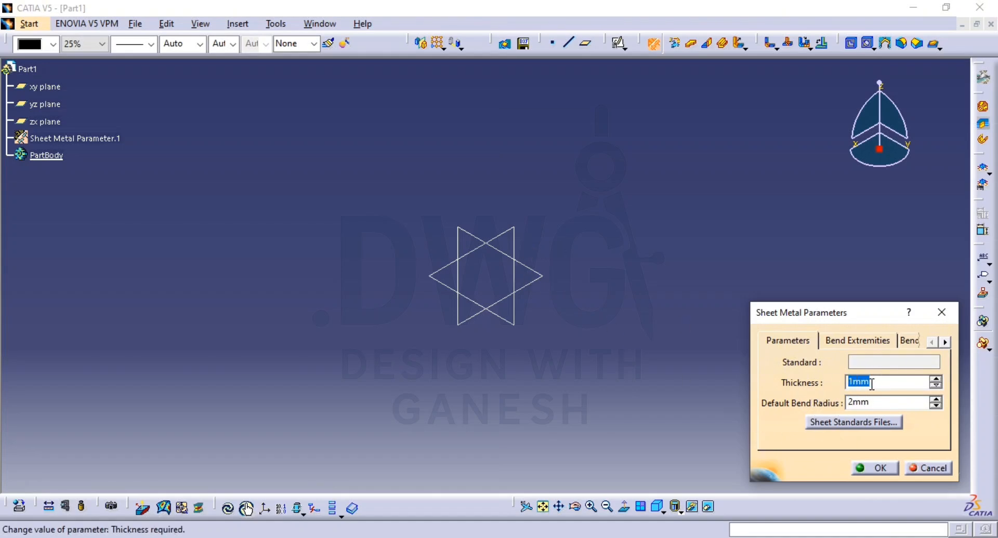
double_click(865, 403)
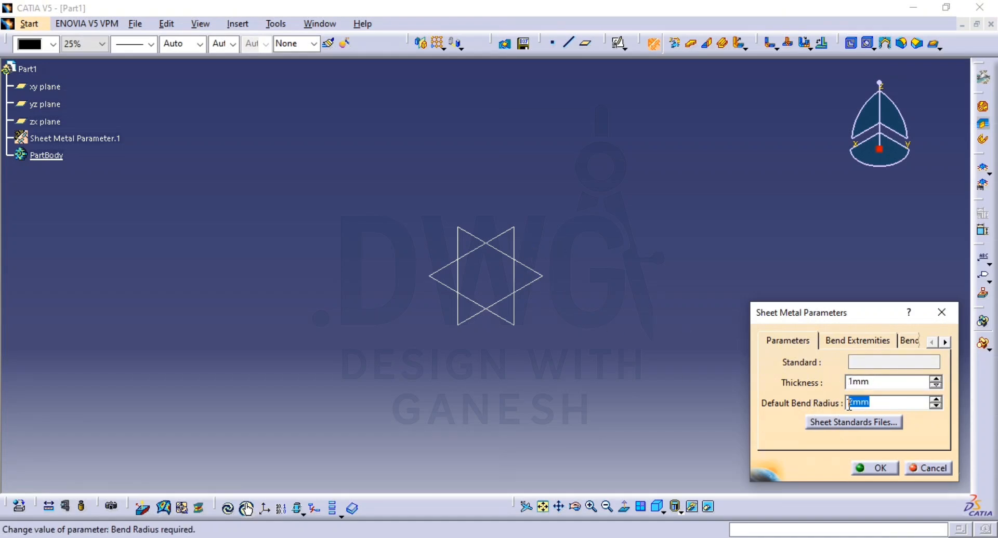
click(880, 469)
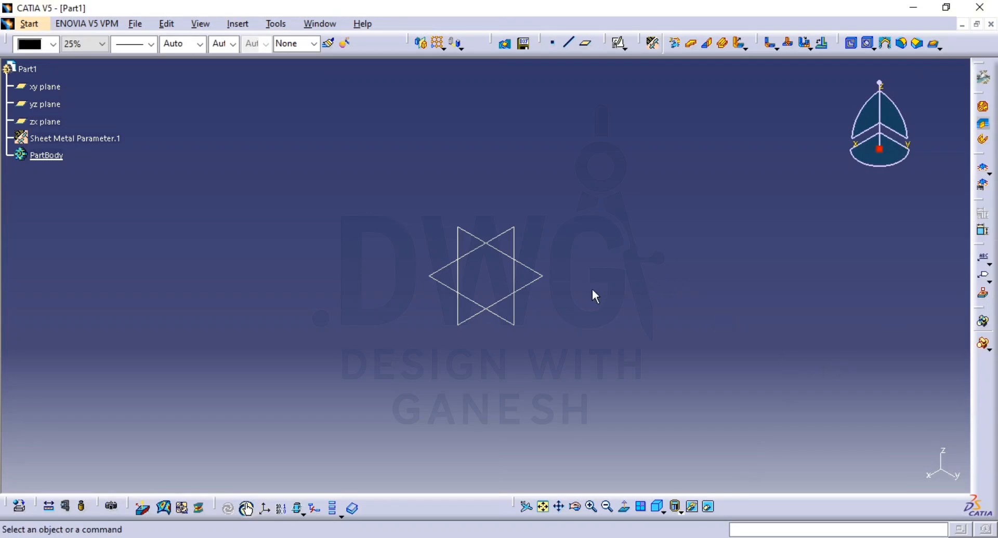
Step: Switch to the PDF reference drawing and examine the dimensions and bend profile of FIG:131, then return to CATIA
key(alt+Tab)
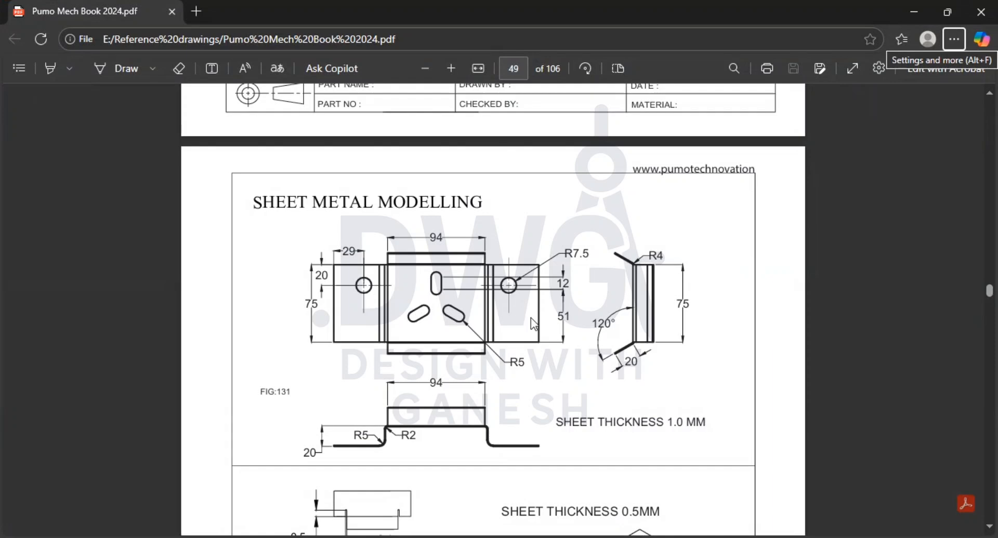
click(451, 68)
scroll(514, 239, down, 3)
scroll(523, 252, up, 2)
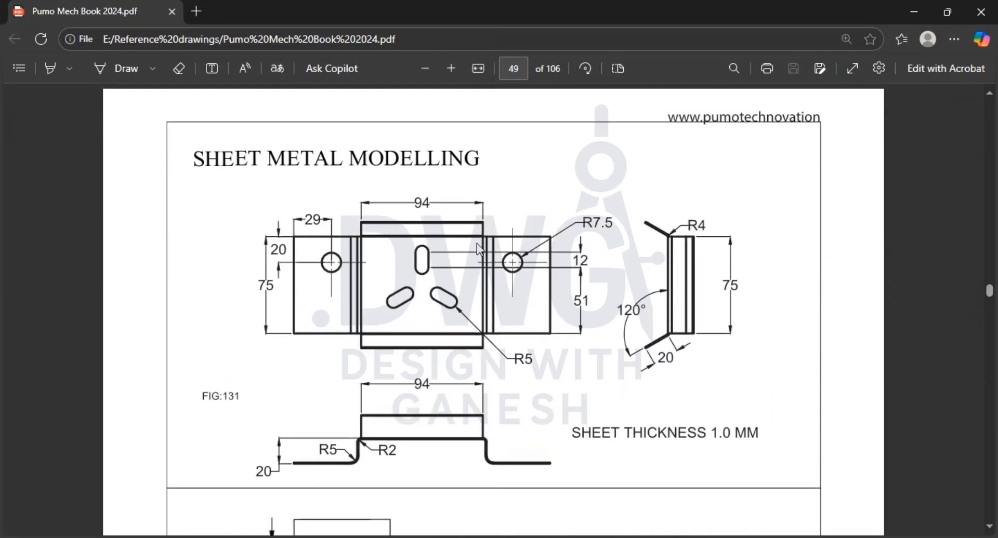
key(alt+Tab)
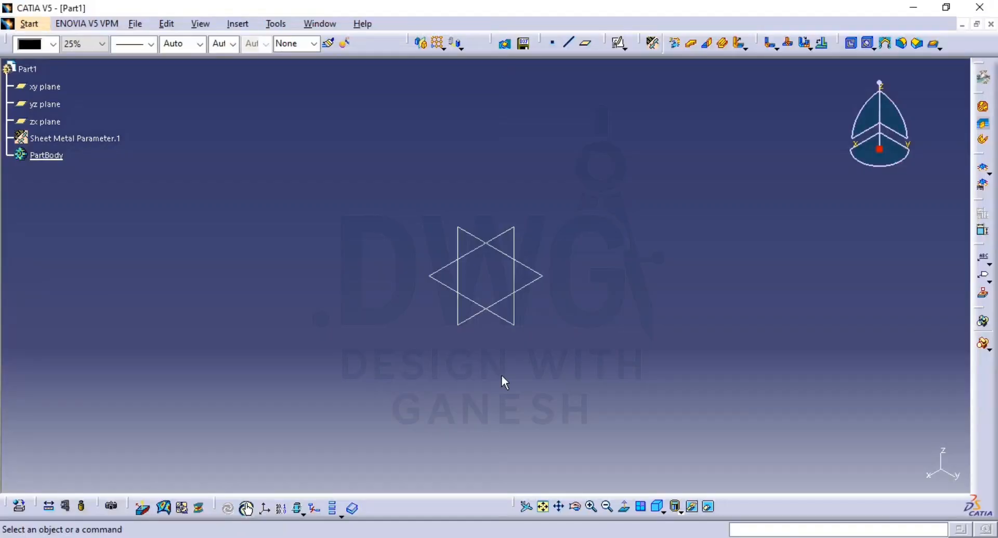
key(alt+Tab)
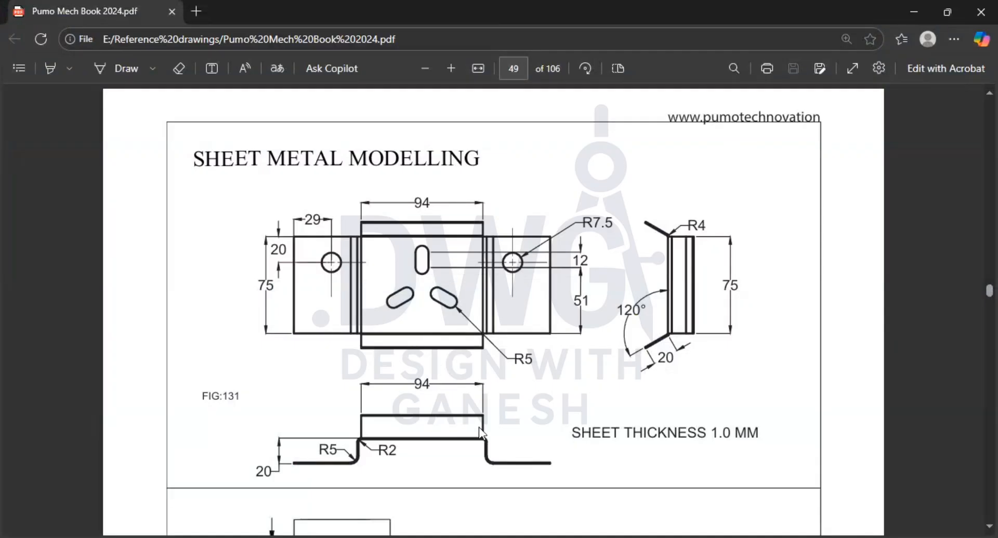
key(alt+Tab)
key(alt+Tab)
key(alt+Tab)
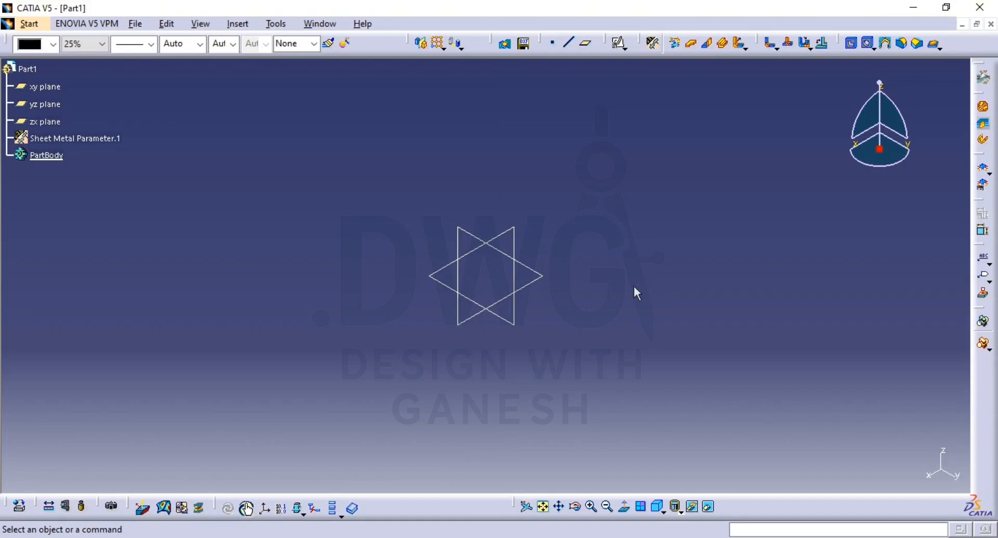
key(alt+Tab)
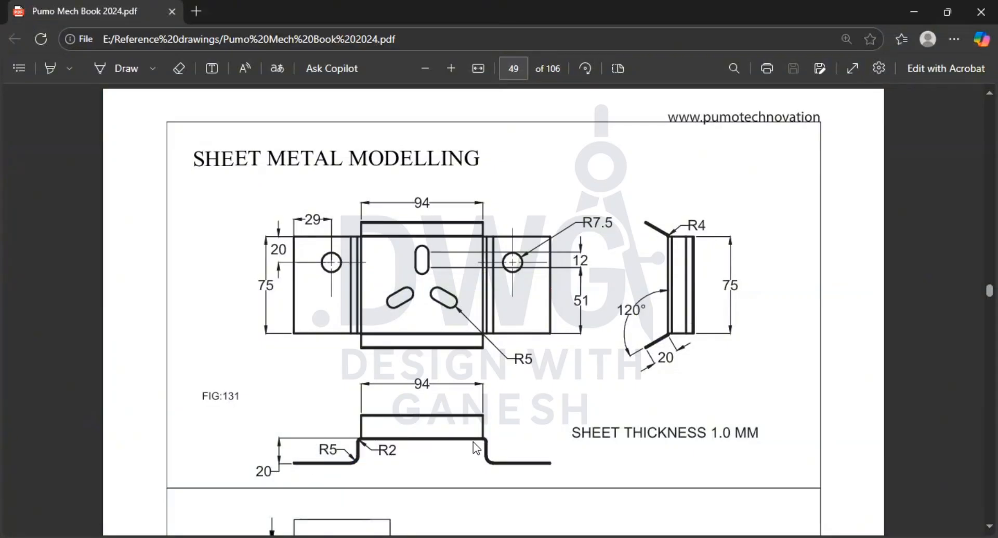
key(alt+Tab)
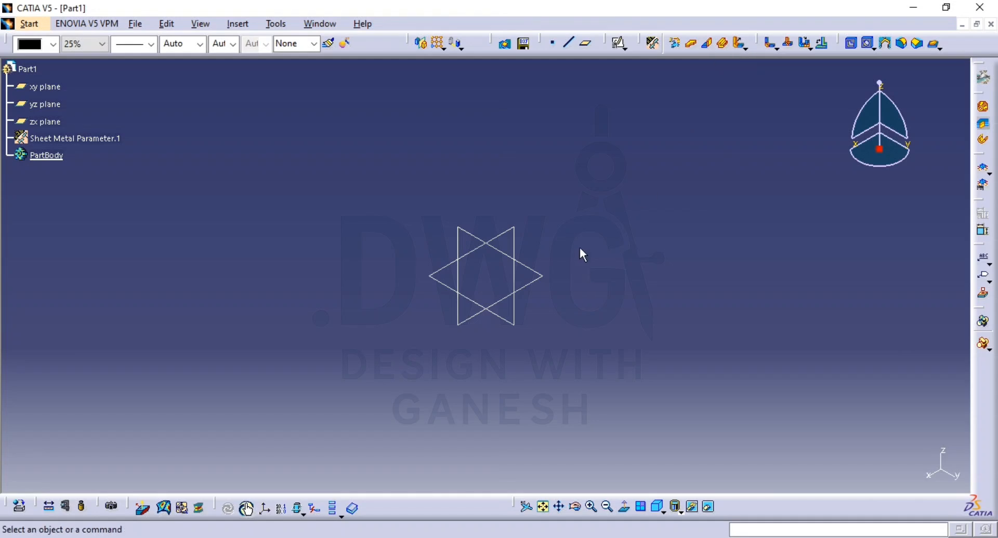
Step: Start a positioned sketch on the xy plane with Reverse V and Swap enabled
click(723, 43)
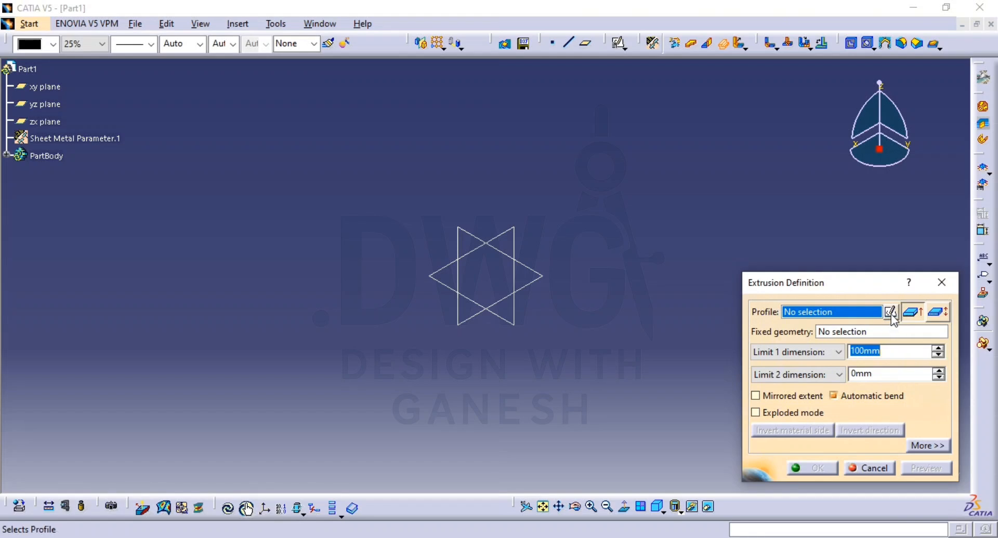
click(866, 468)
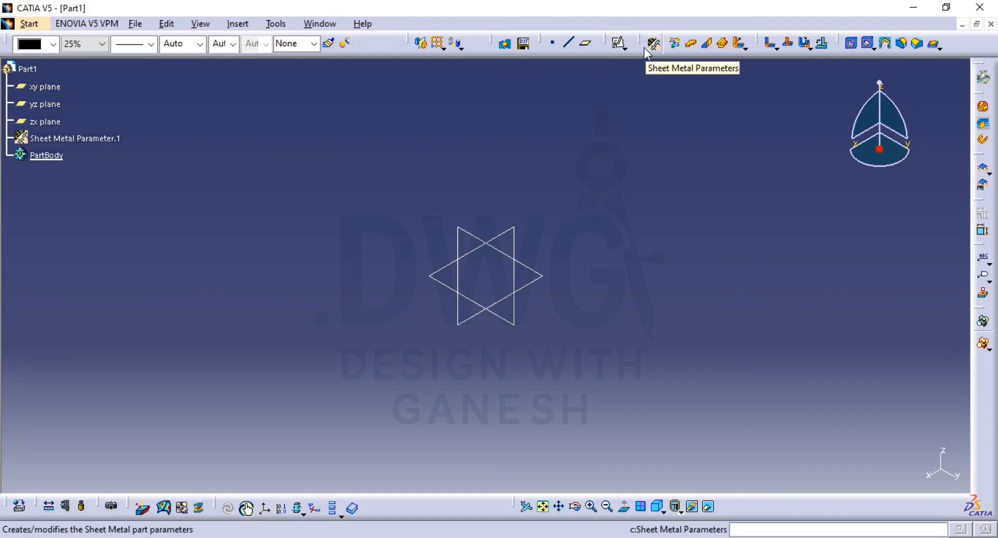
click(619, 44)
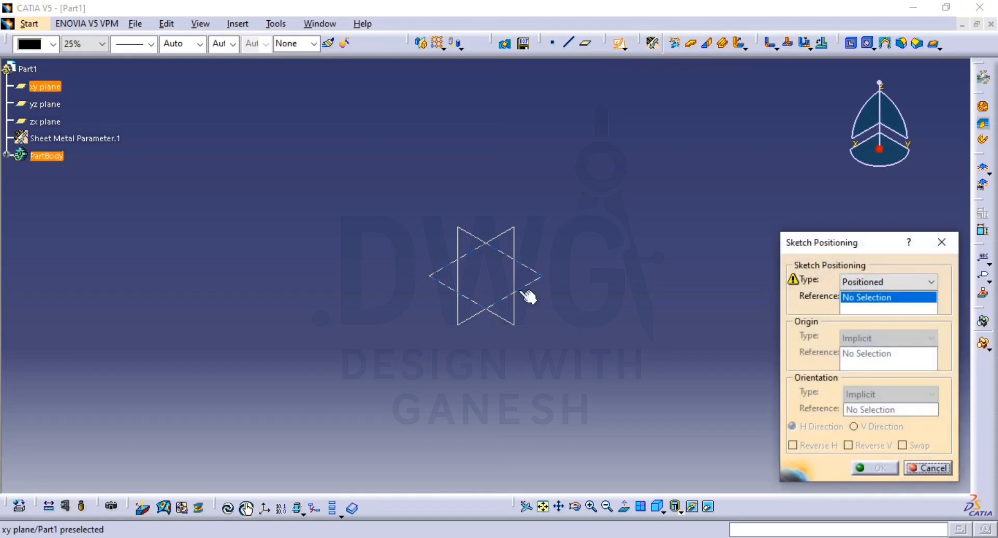
click(552, 286)
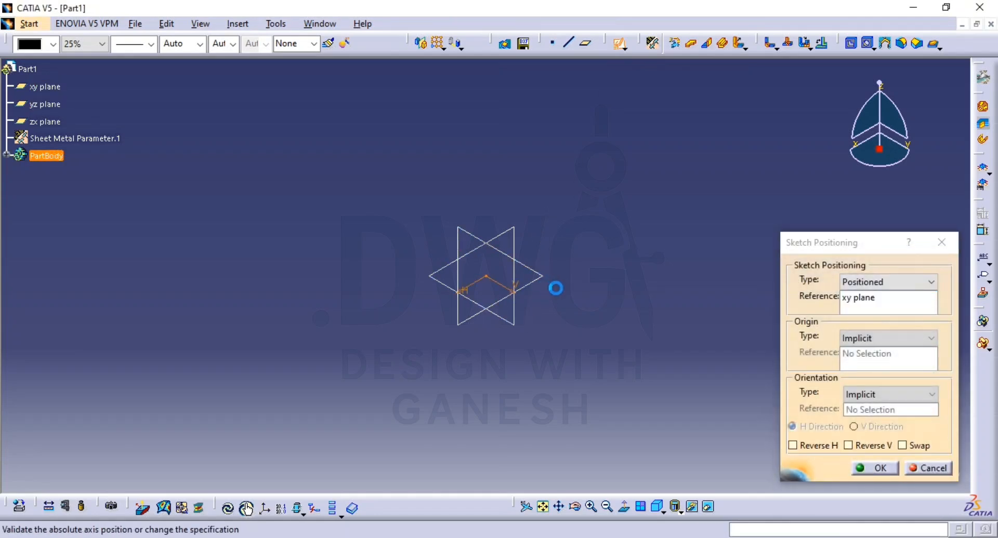
click(902, 445)
click(848, 445)
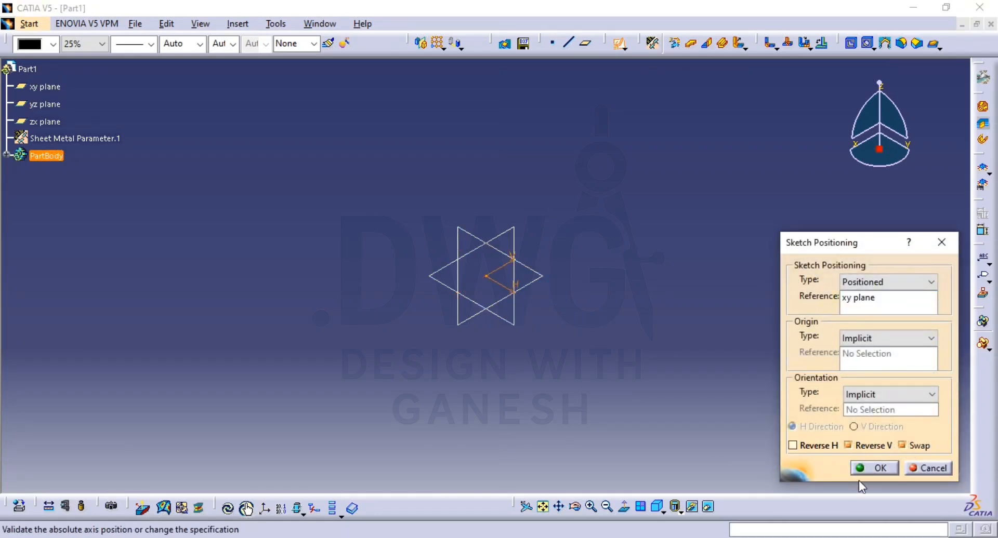
click(876, 468)
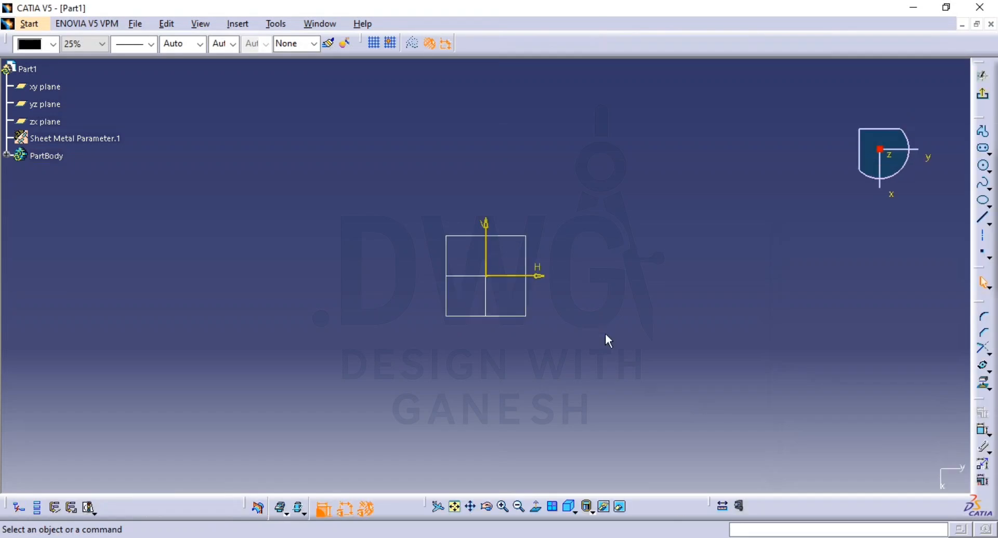
Step: Sketch a stepped profile from the origin: about 52 mm along H, about 28 mm down, and about 70 mm parallel to H
click(982, 131)
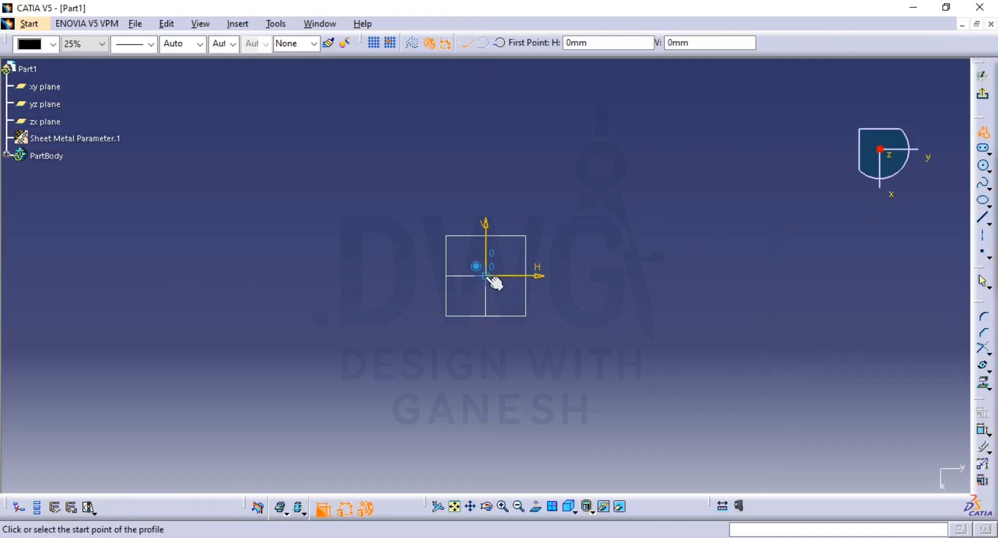
click(489, 276)
click(579, 275)
click(580, 327)
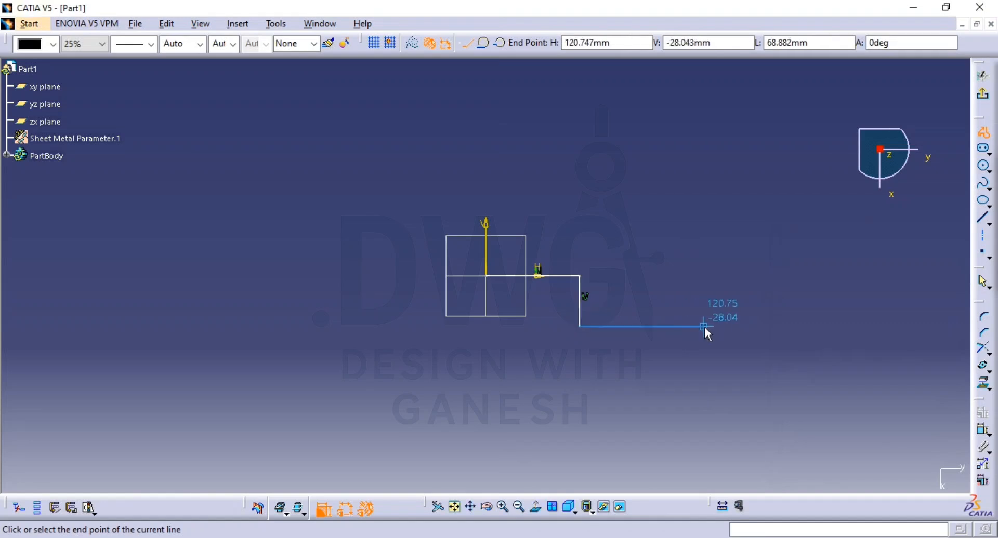
click(707, 326)
key(Escape)
key(Escape)
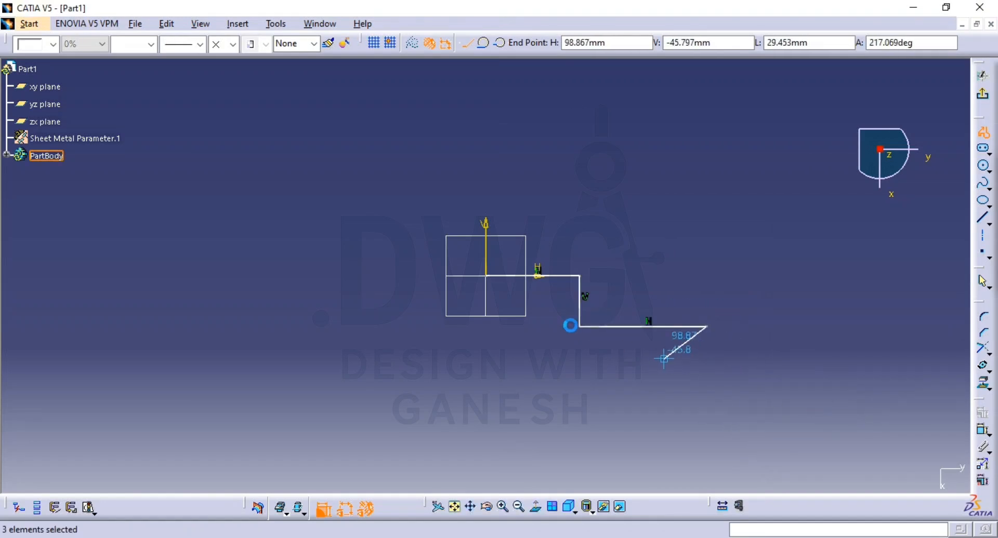
Step: Check the overall width in the reference drawing and dimension the profile's upper horizontal line as 94/2 mm
key(alt+Tab)
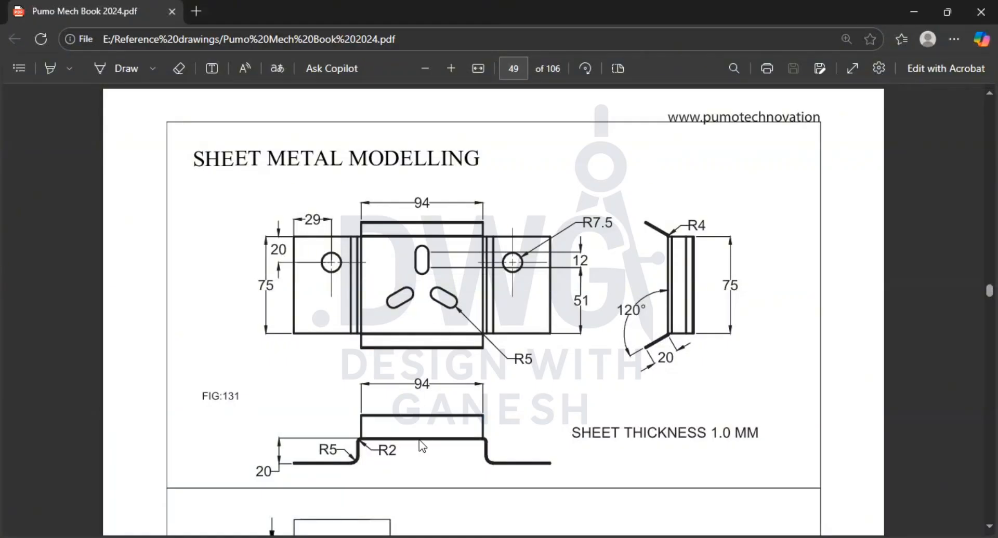
key(alt+Tab)
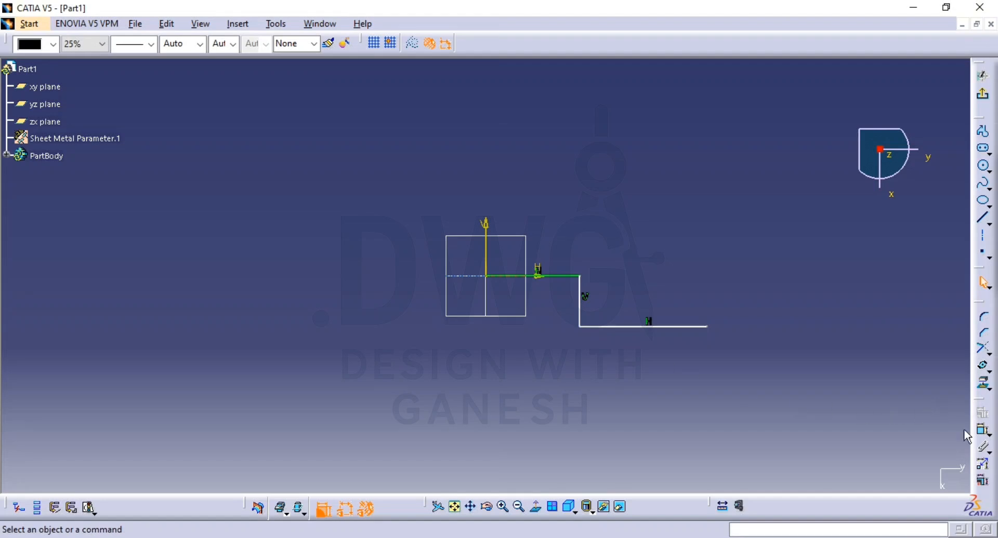
click(982, 432)
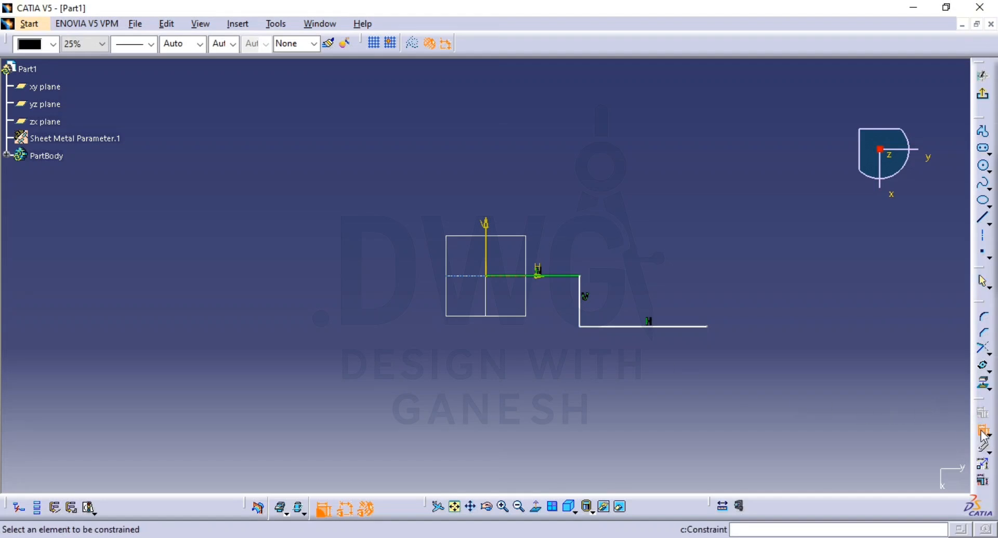
click(560, 277)
click(534, 196)
text(94/2)
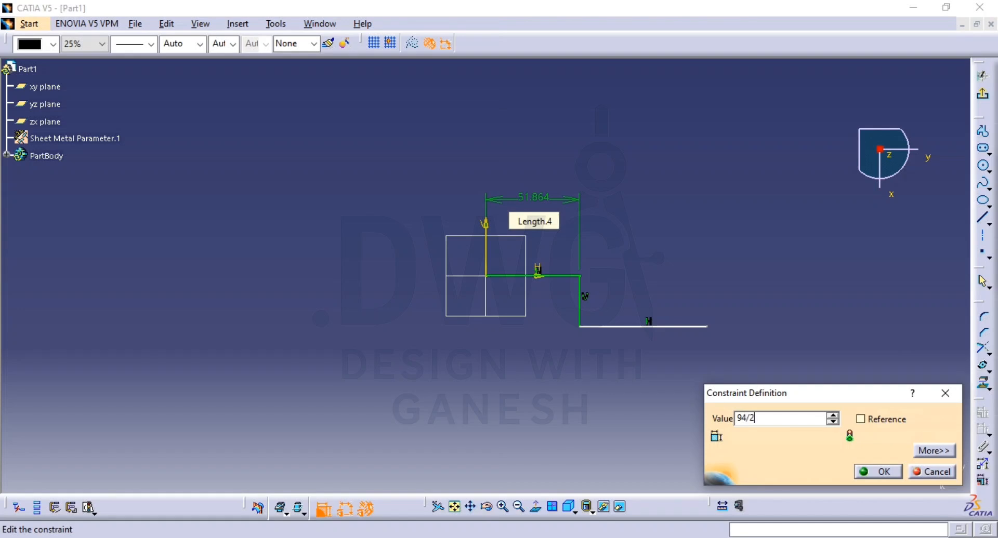
key(Return)
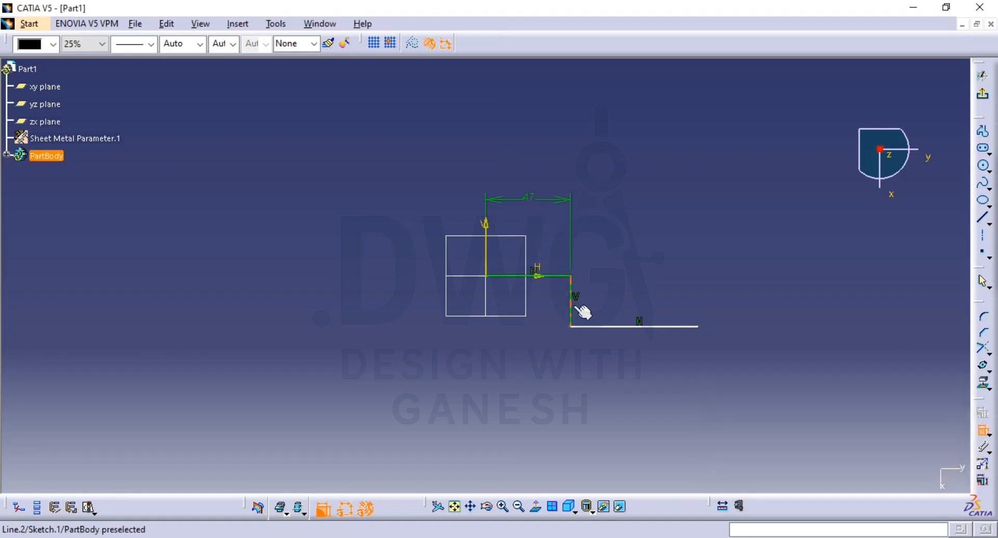
Step: Dimension the profile's vertical line and set its length to 20 mm
click(572, 305)
click(719, 287)
double_click(720, 288)
text(20)
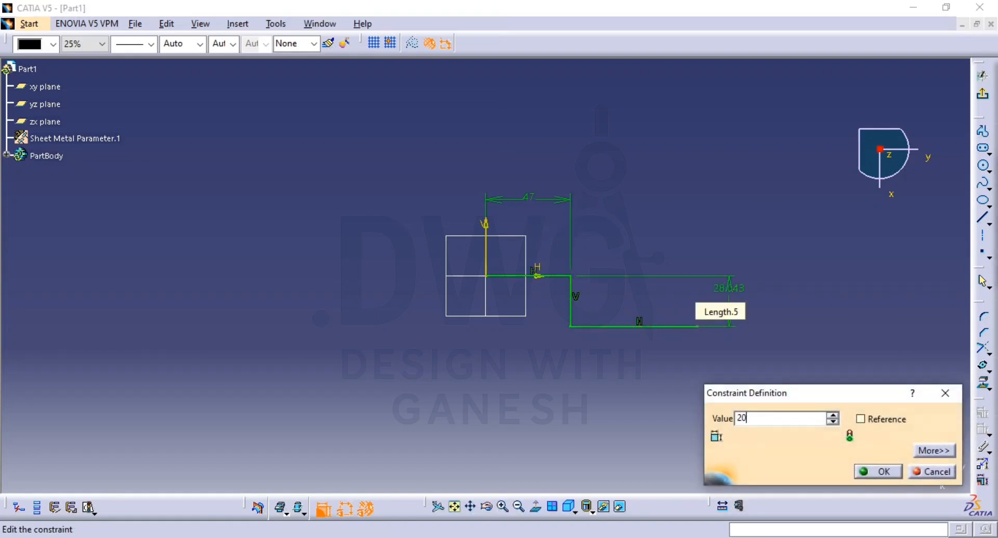
key(Return)
Step: Dimension the profile's lower horizontal line and set its length to 45 mm
click(678, 312)
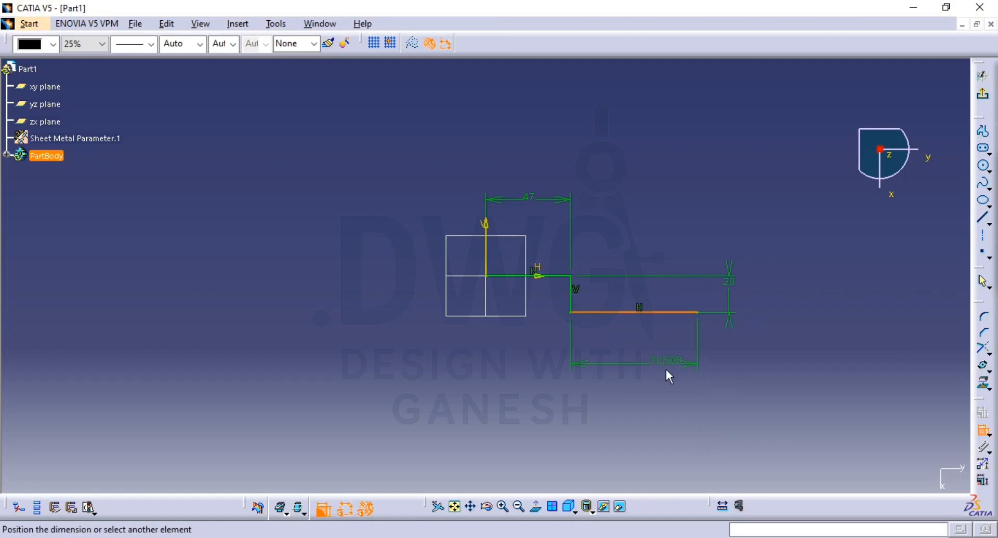
click(665, 365)
double_click(665, 366)
text(45)
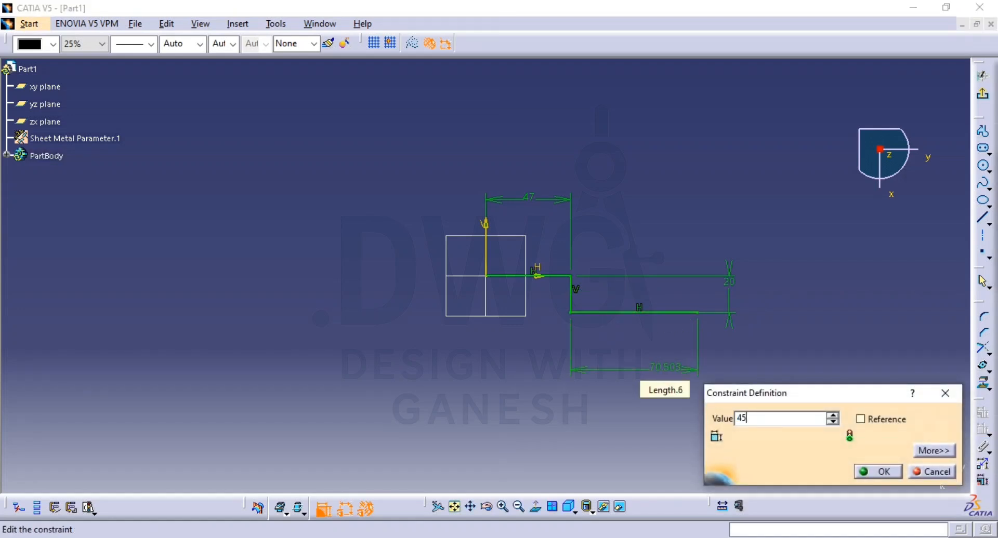
key(Return)
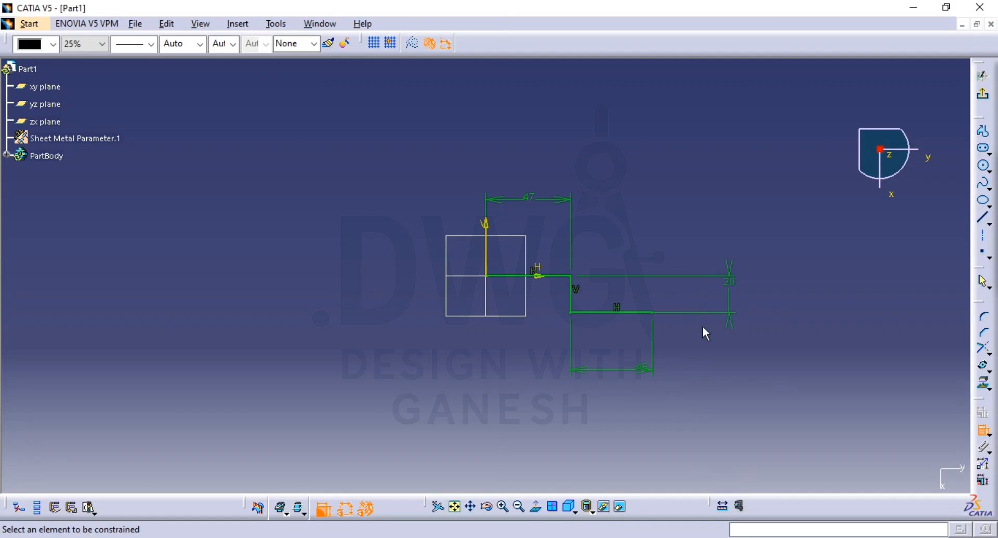
Step: Mirror the three stepped profile lines about the vertical axis and exit the sketch
key(Escape)
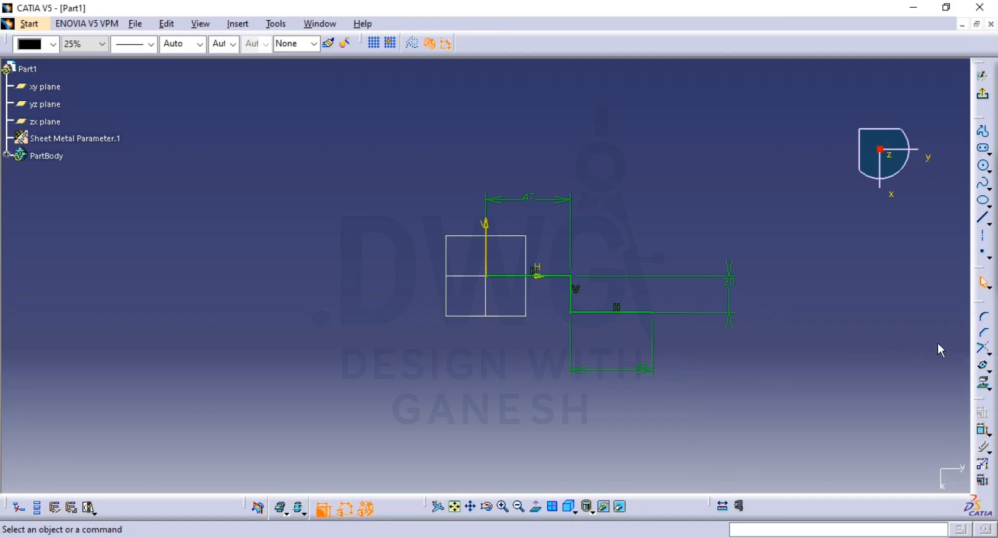
click(631, 312)
ctrl+click(572, 300)
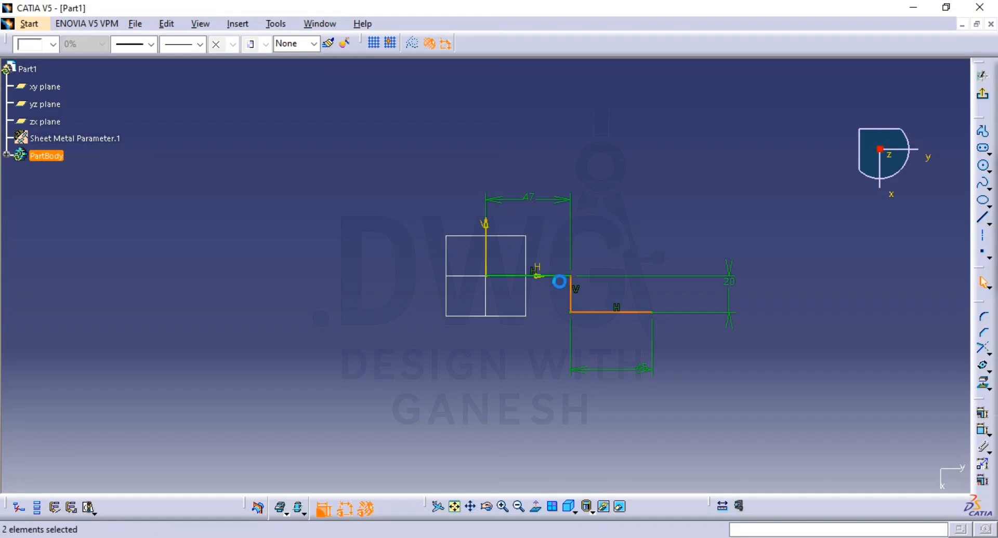
ctrl+click(558, 276)
click(988, 370)
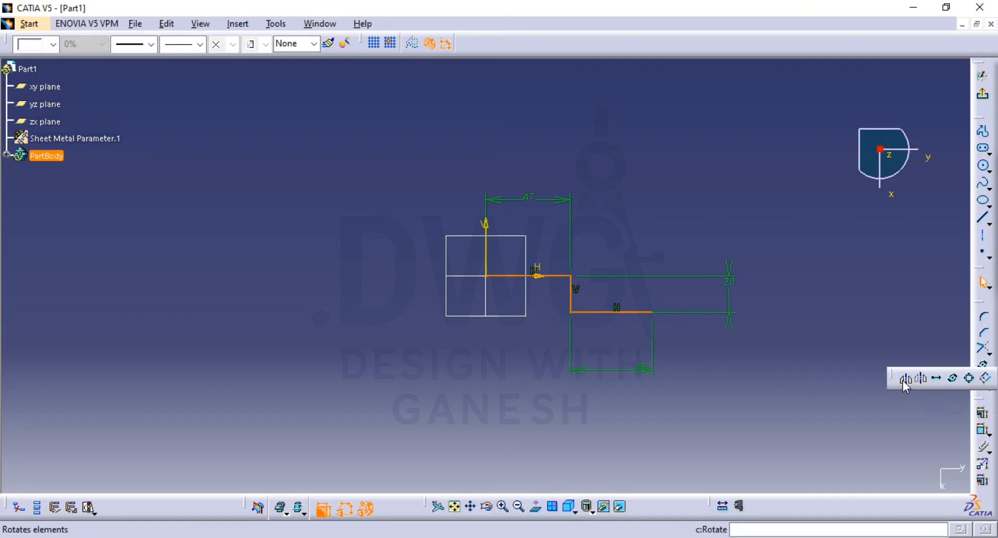
click(906, 380)
click(486, 260)
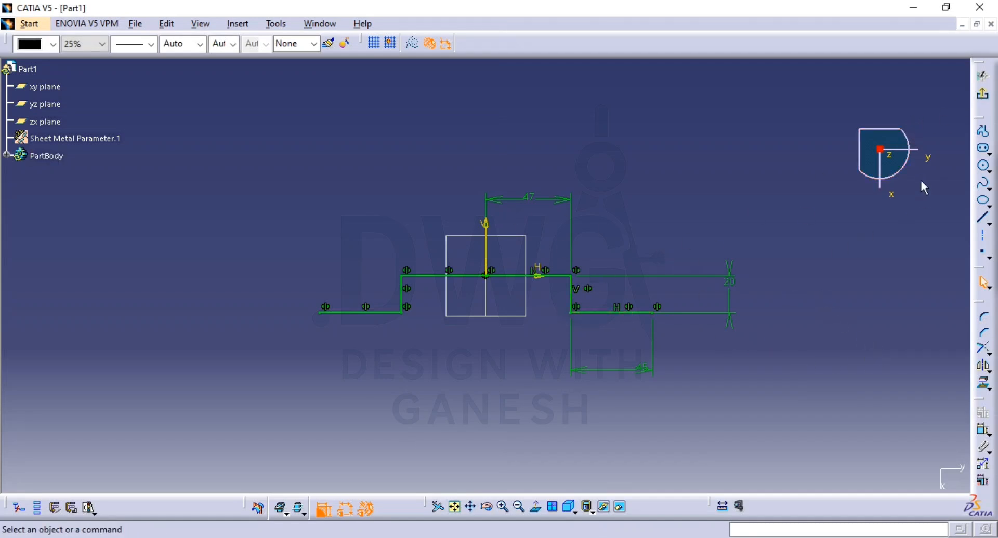
click(990, 99)
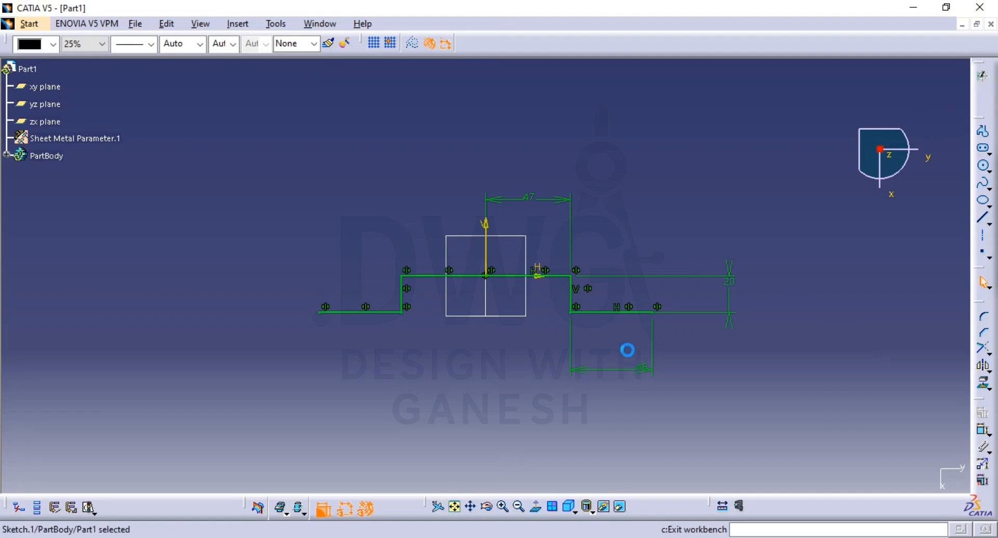
Step: Extrude the mirrored stepped profile as a sheet metal wall with a Limit 1 dimension of 75 mm
middle_drag(530, 345, 547, 359)
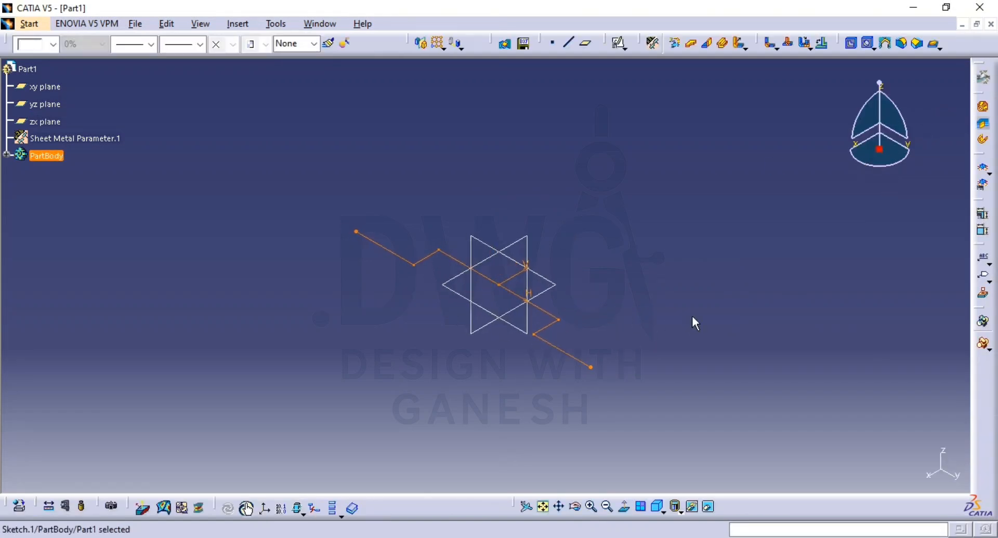
click(721, 44)
middle_drag(556, 358, 551, 206)
middle_drag(331, 205, 366, 161)
middle_drag(394, 225, 564, 302)
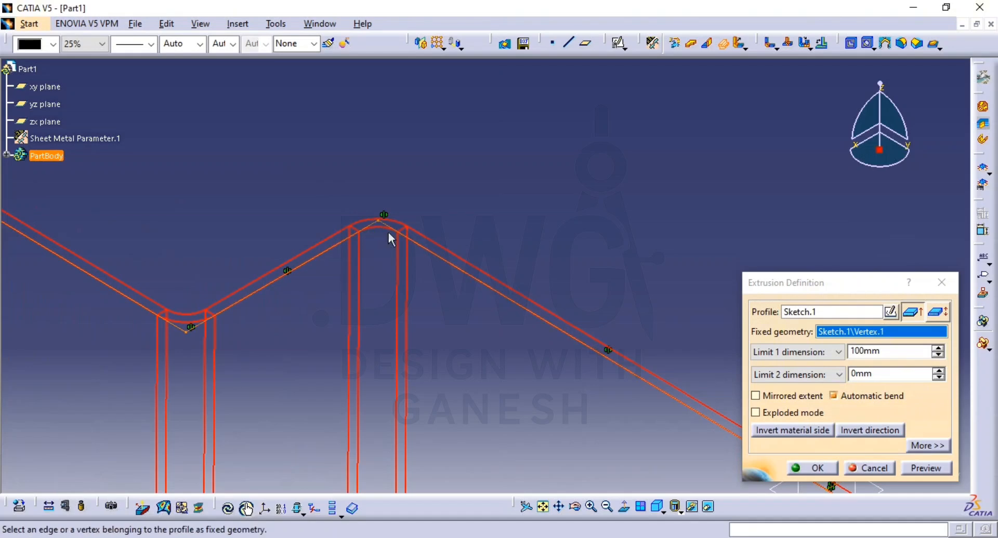
middle_drag(387, 233, 434, 316)
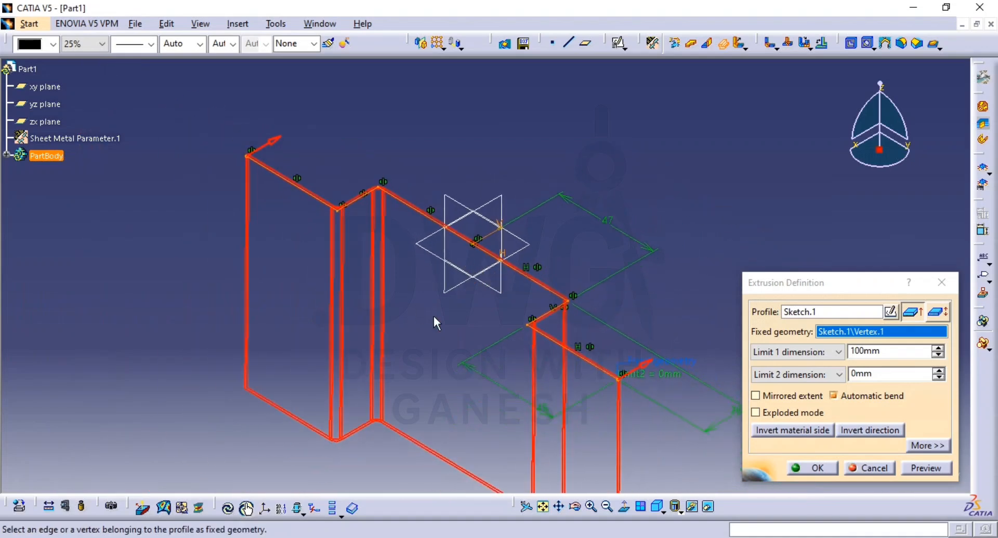
middle_drag(336, 257, 222, 183)
middle_drag(537, 373, 589, 392)
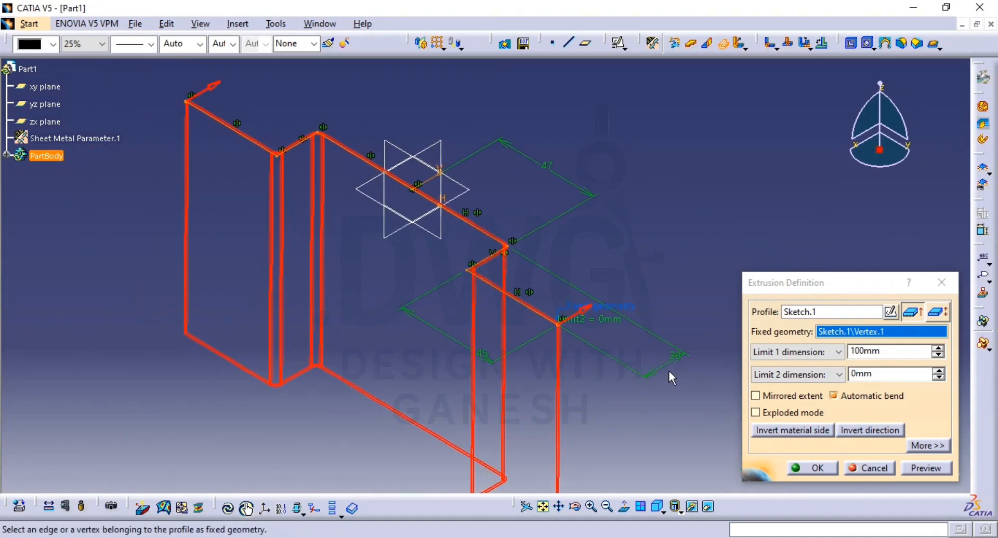
double_click(876, 351)
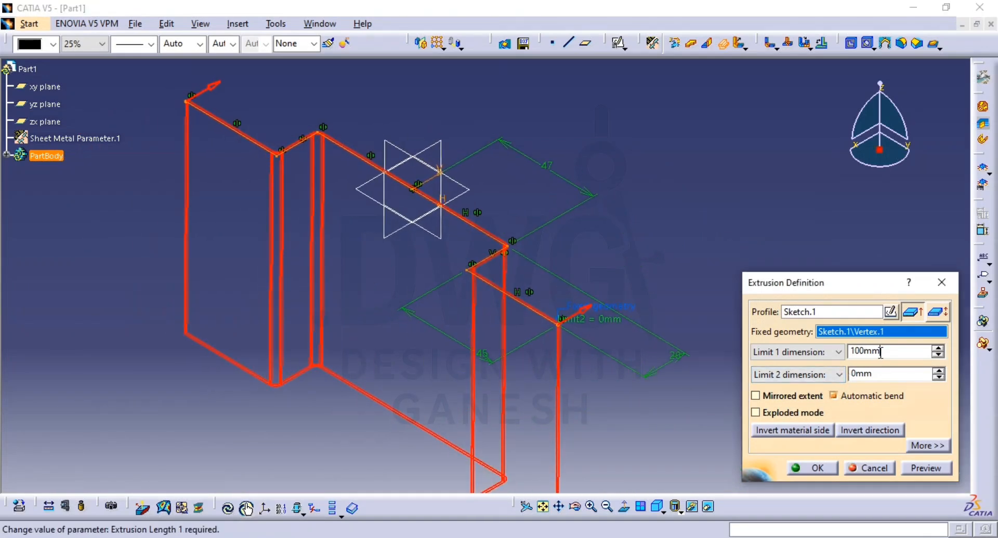
text(75)
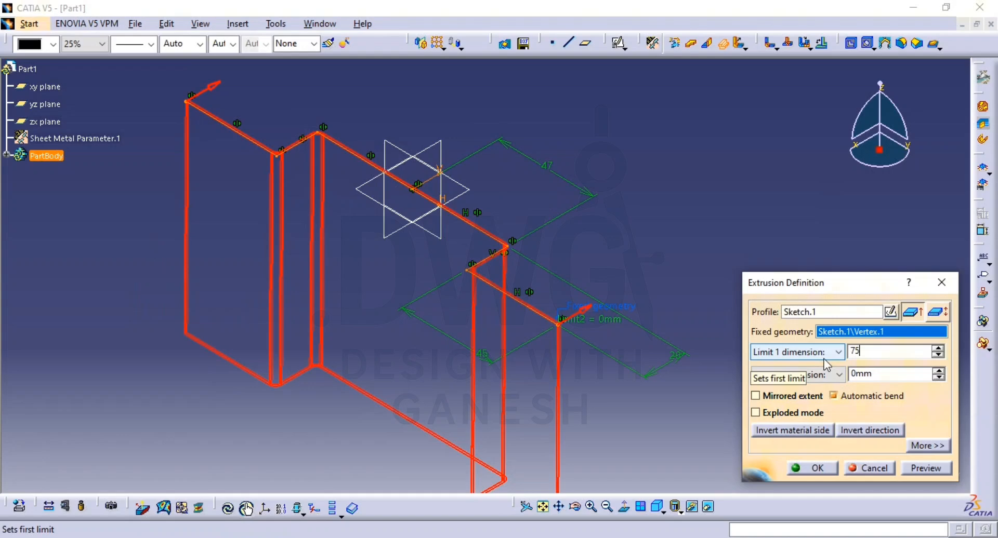
click(922, 466)
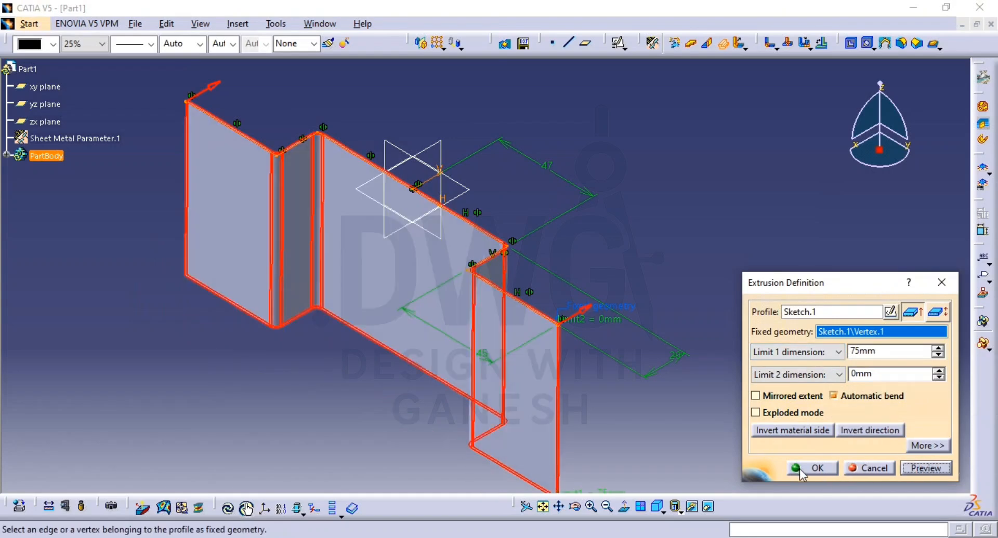
click(802, 470)
middle_drag(724, 282, 663, 340)
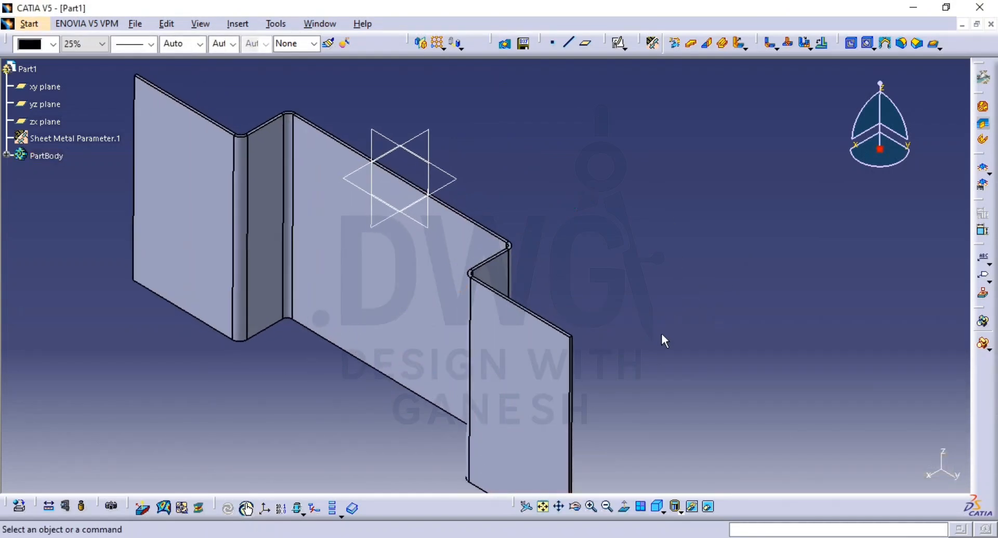
Step: Check the flange details in the reference drawing and try a 20 mm wall at 120° on the centre panel's edge beside the origin planes
key(alt+Tab)
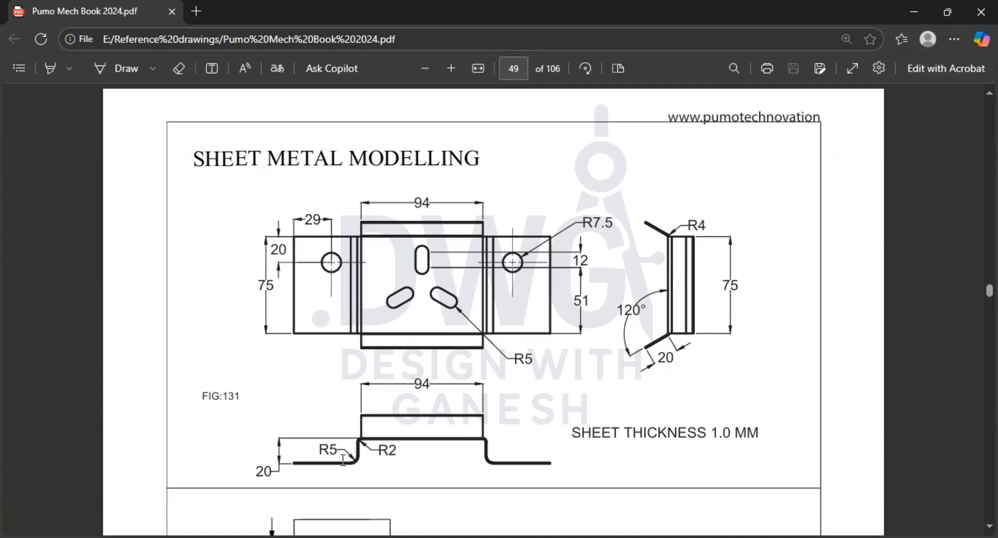
key(alt+Tab)
middle_drag(597, 423, 694, 374)
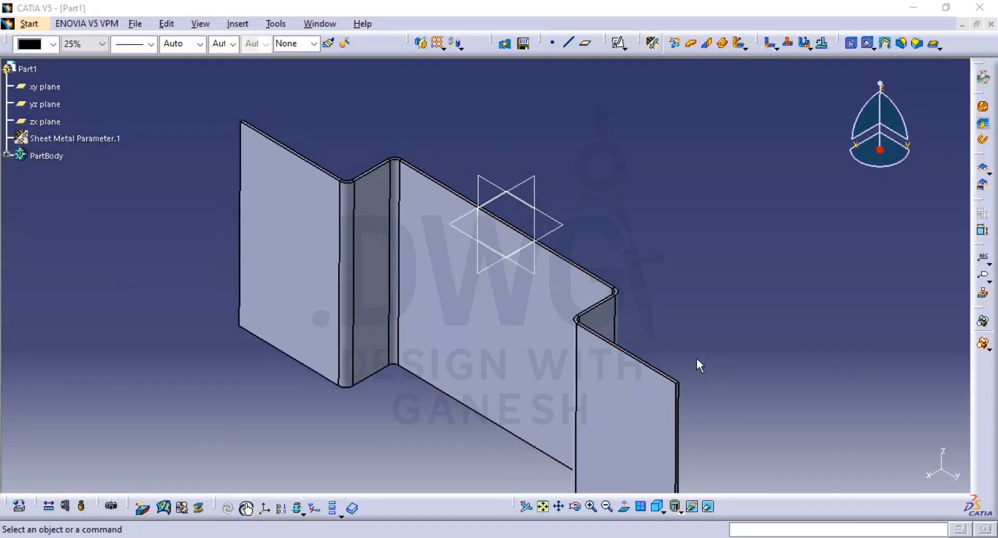
key(alt+Tab)
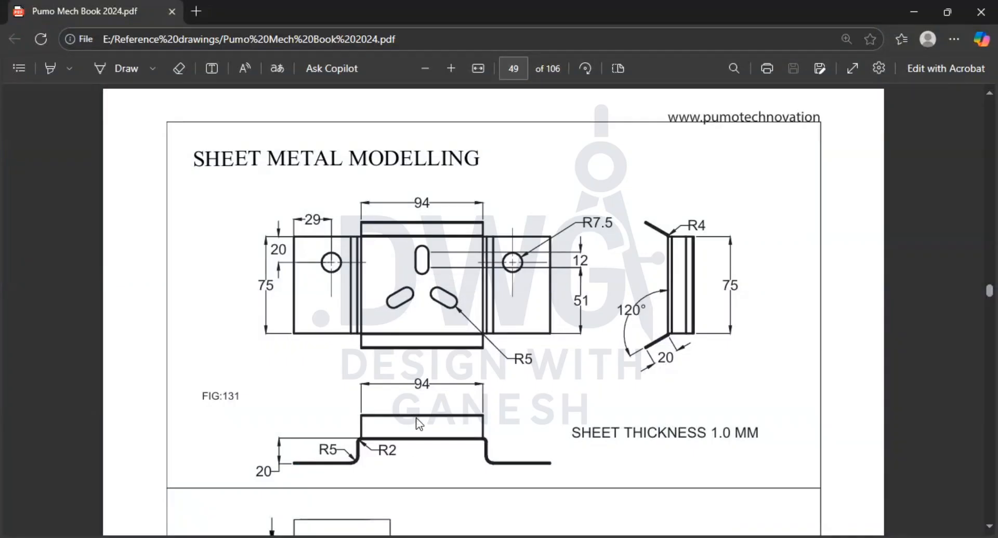
key(alt+Tab)
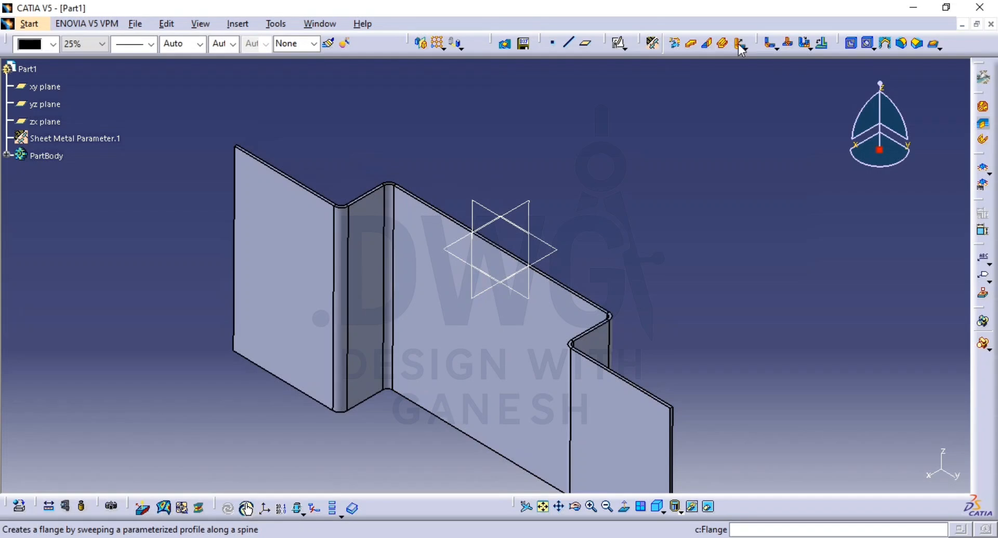
click(710, 46)
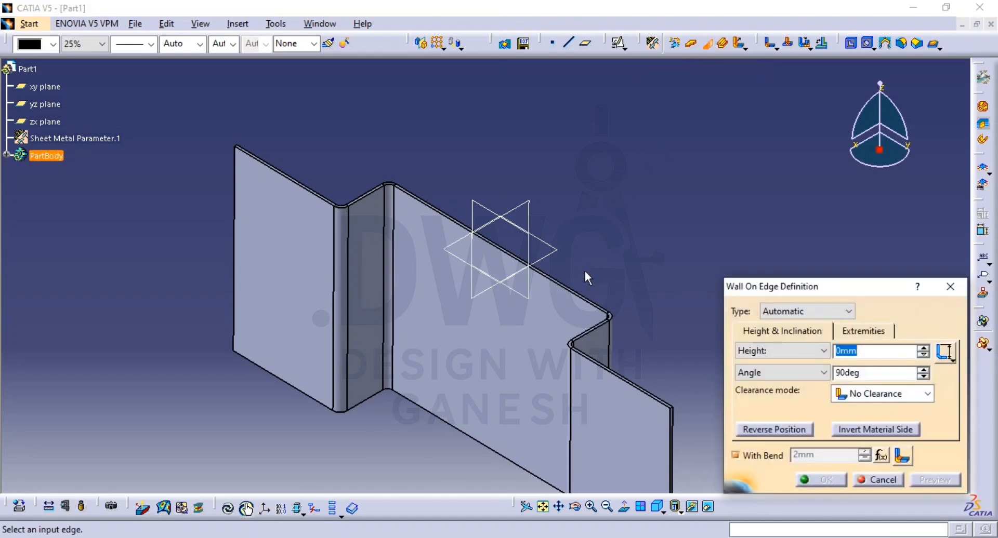
click(569, 289)
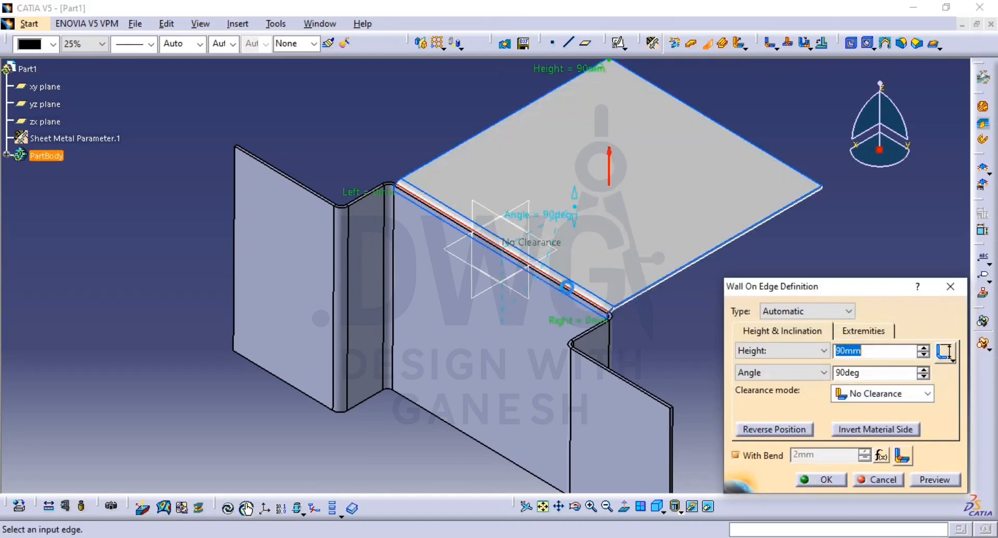
text(20)
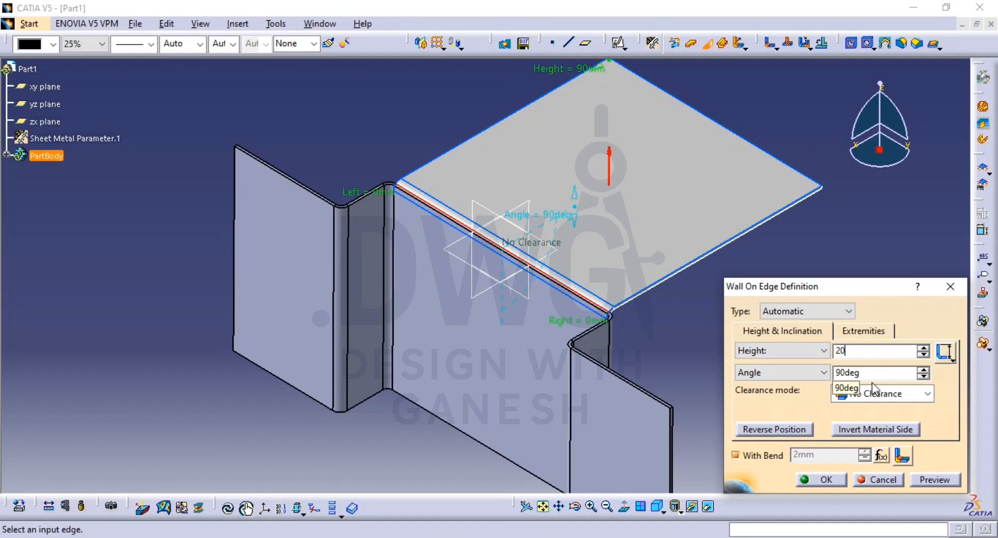
key(Tab)
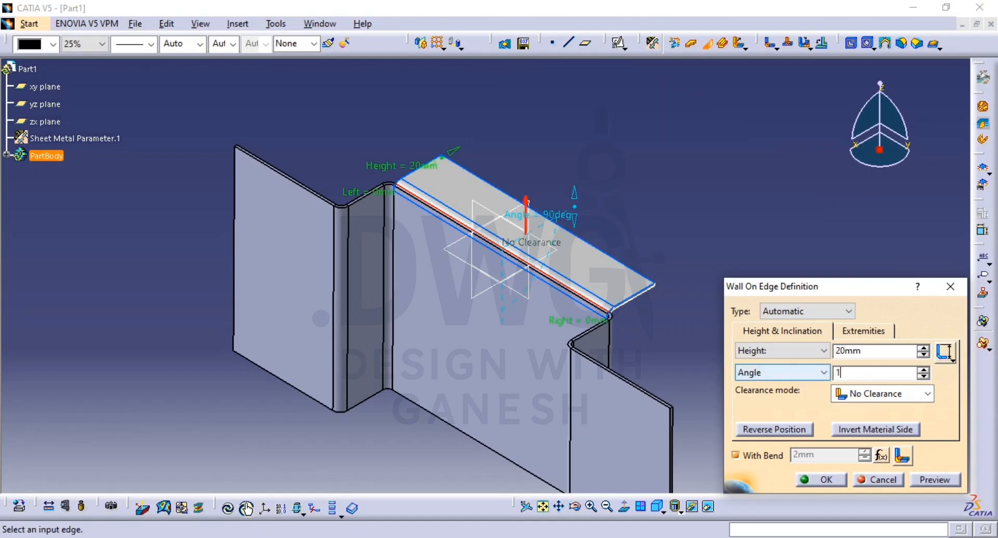
text(120)
click(934, 479)
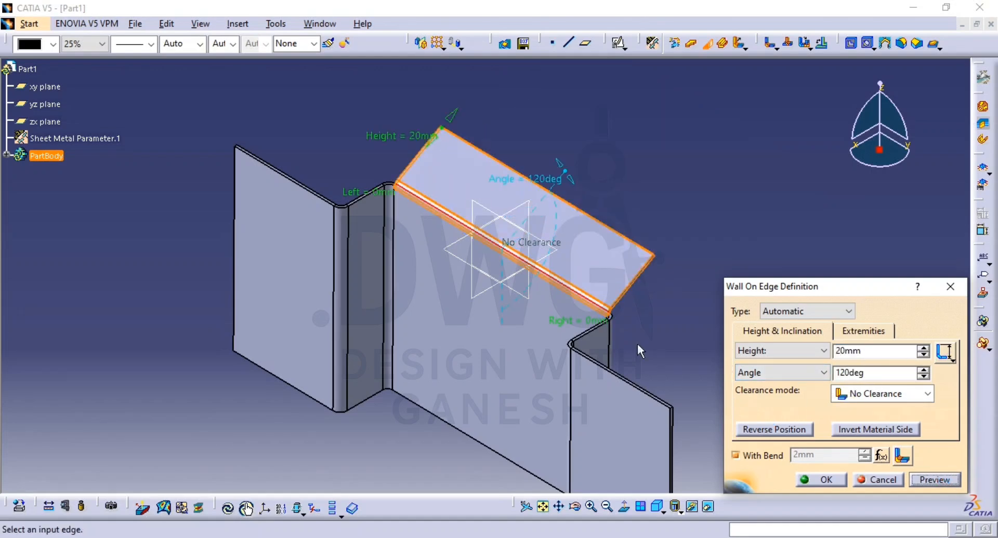
Step: Try monodirectional clearances of 2, 1.5 and 1 mm on the angled wall, inspect its bend corner and discard the wall
middle_drag(629, 266, 597, 302)
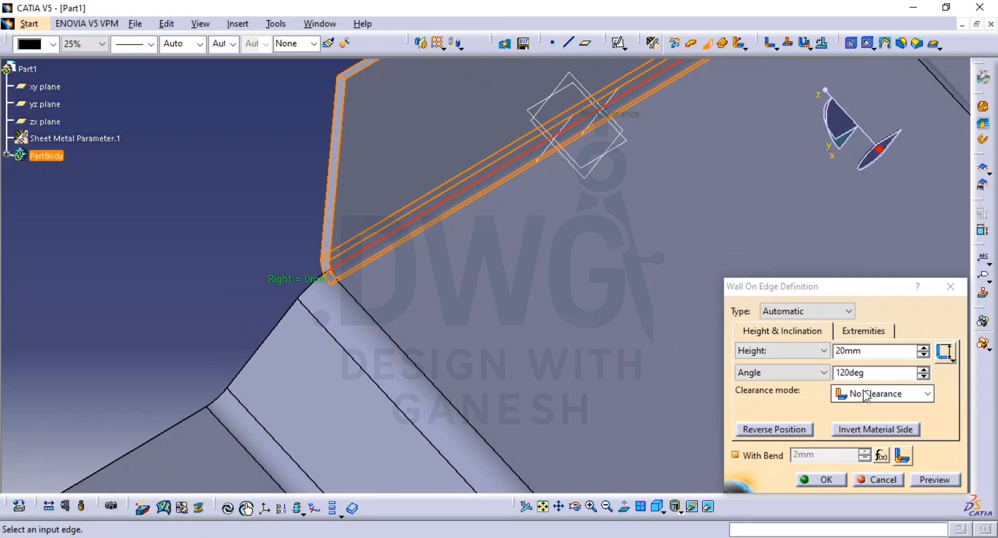
middle_drag(461, 407, 442, 419)
middle_drag(376, 414, 439, 372)
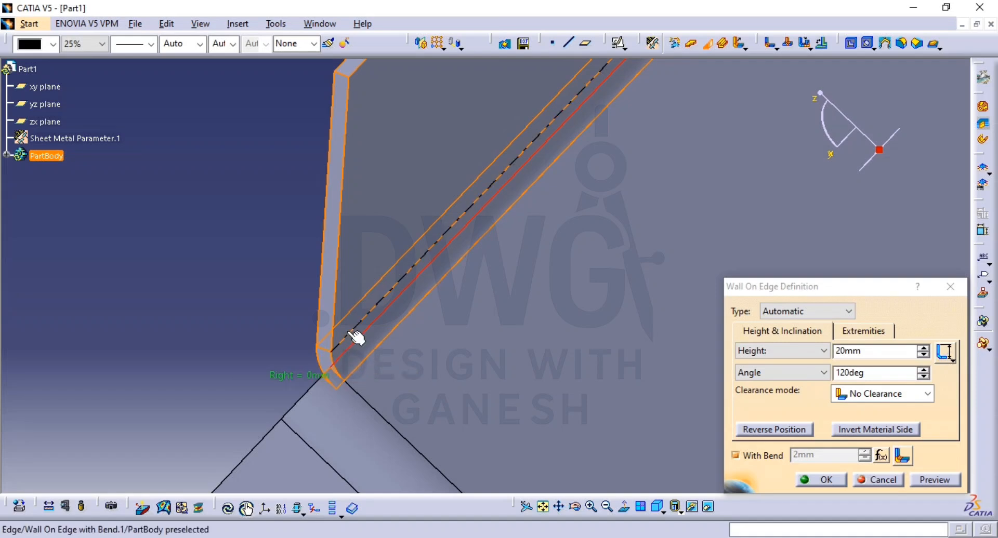
click(902, 397)
click(891, 426)
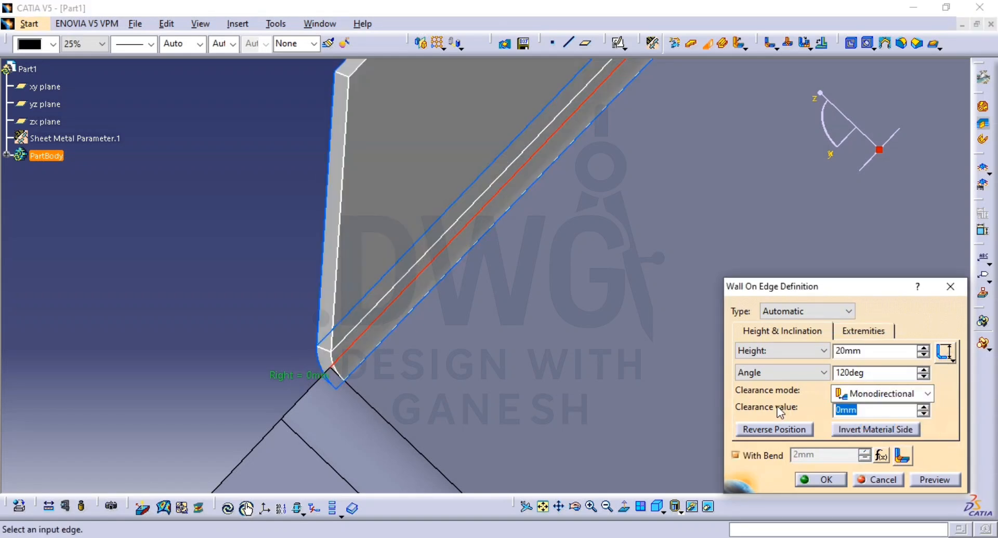
text(2)
click(934, 480)
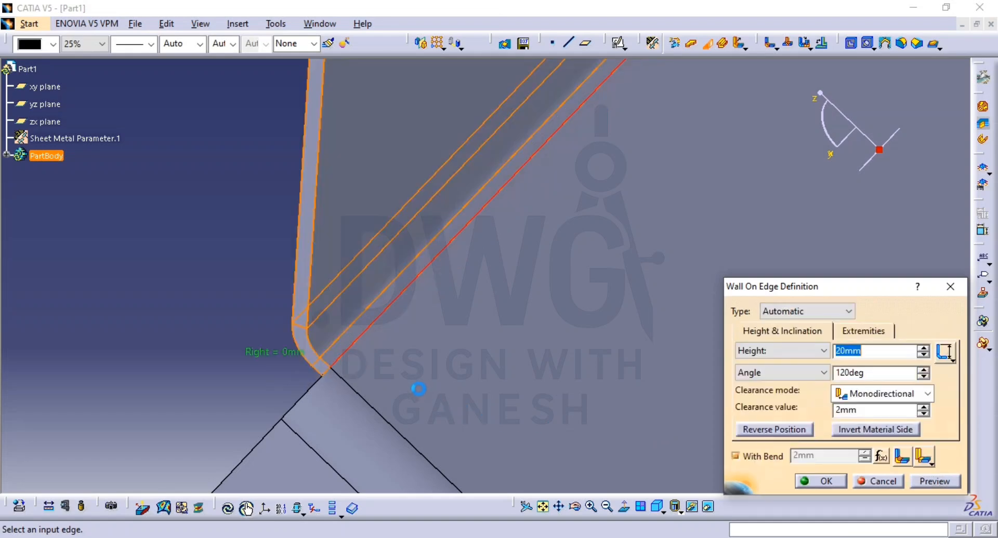
click(865, 411)
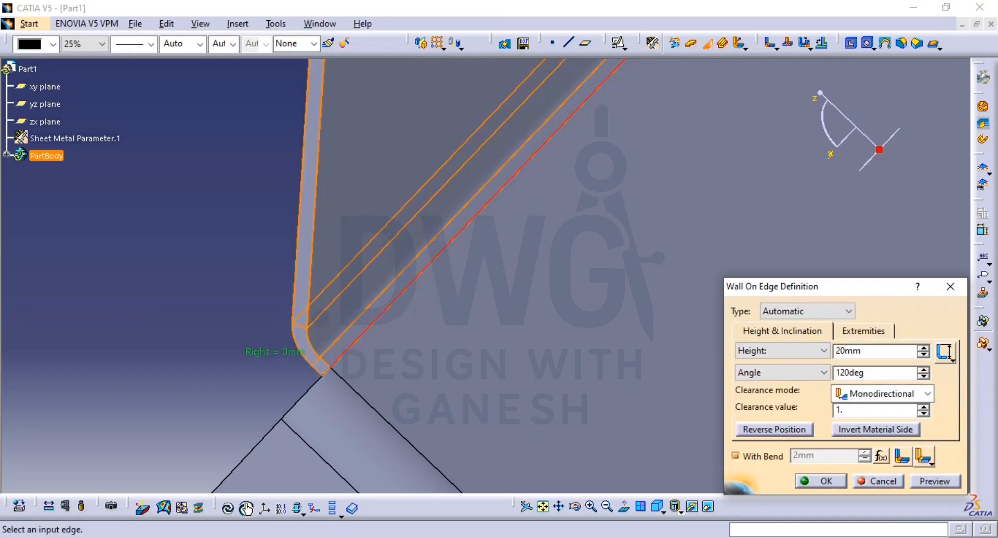
click(936, 482)
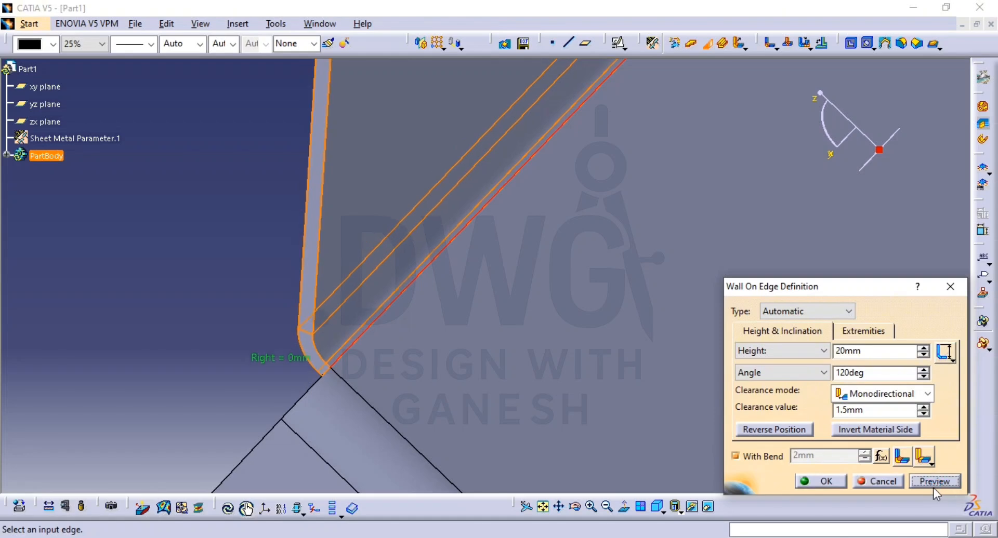
click(858, 407)
text(1)
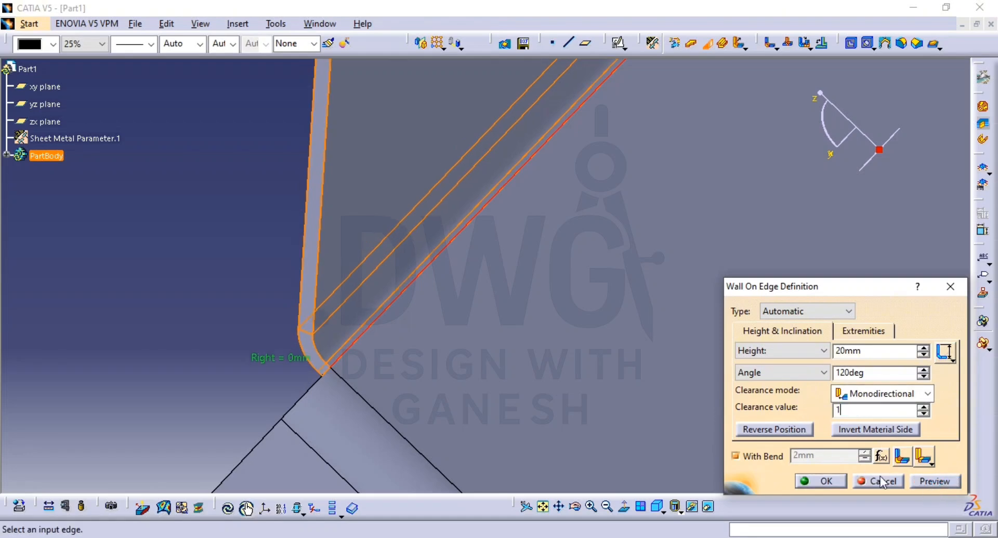
click(934, 481)
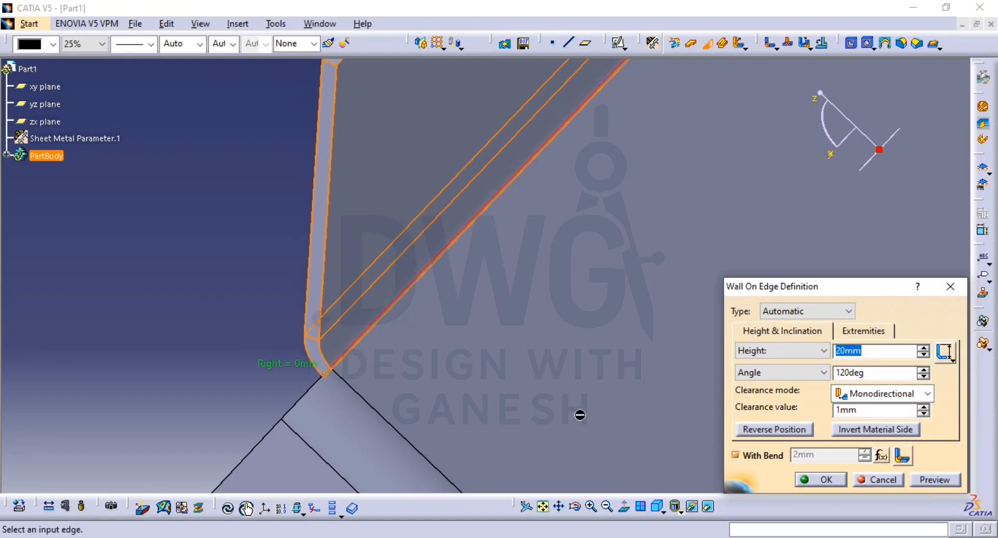
middle_drag(408, 267, 468, 342)
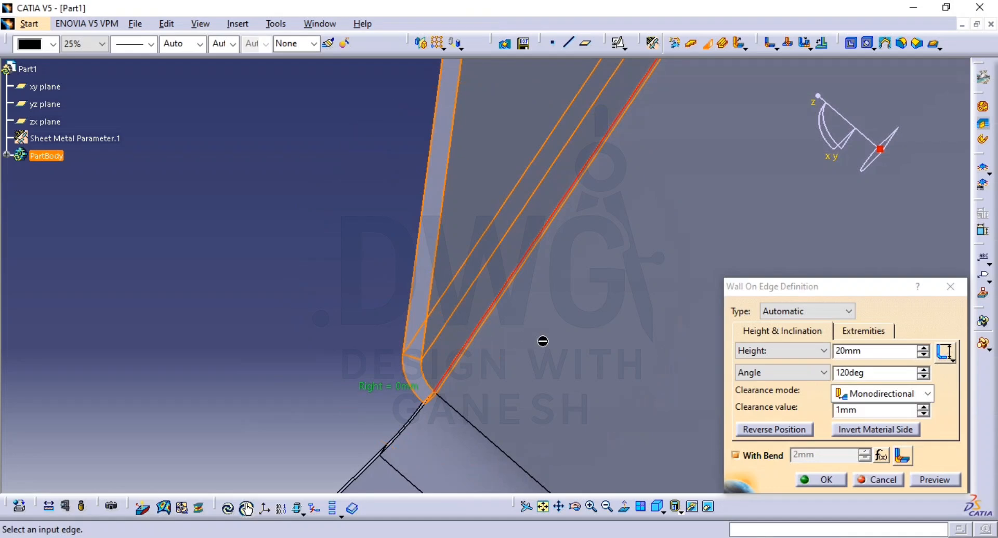
middle_drag(542, 342, 467, 240)
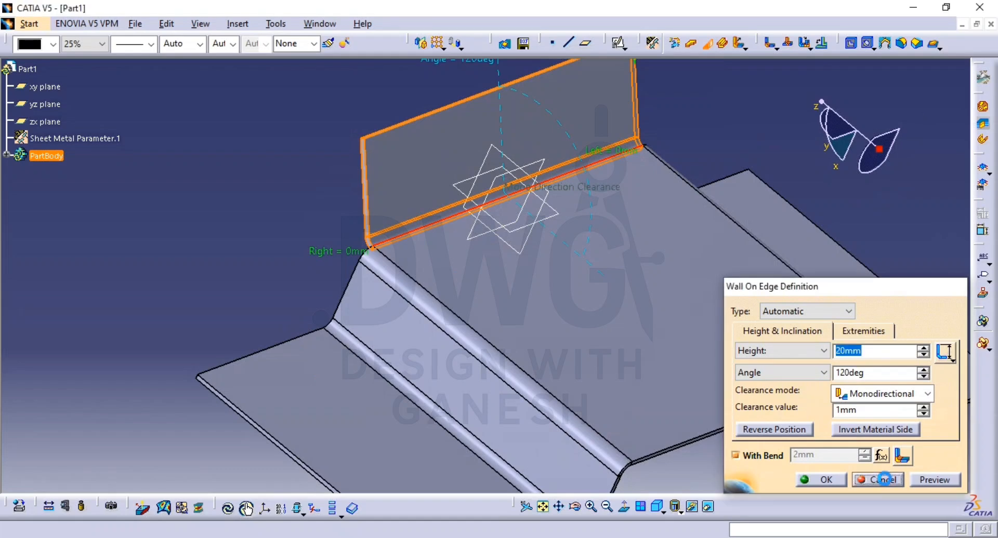
click(883, 480)
Step: Add a 20 mm flange at 120° with 2 mm radius on the centre panel's edge opposite the origin planes, reversed upward
middle_drag(346, 202, 235, 236)
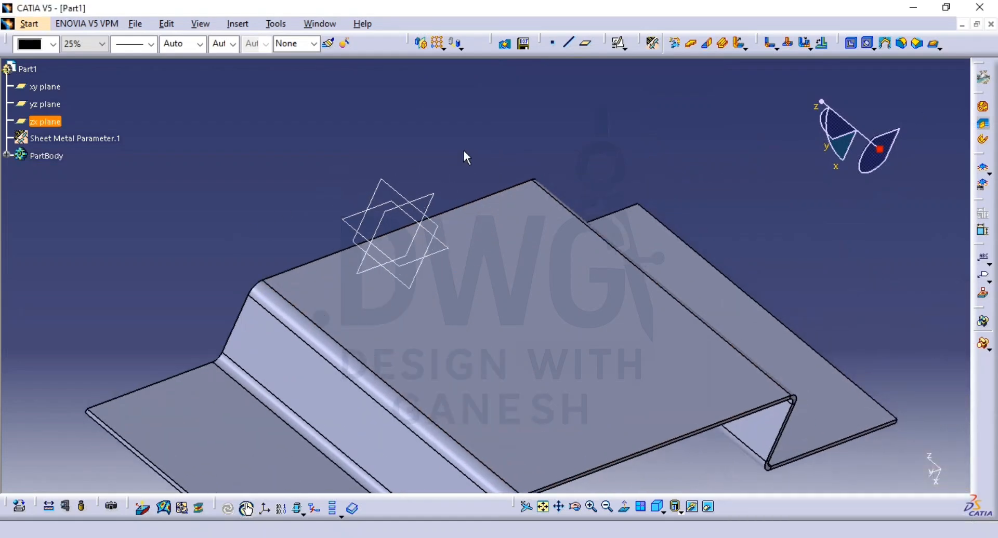
click(738, 45)
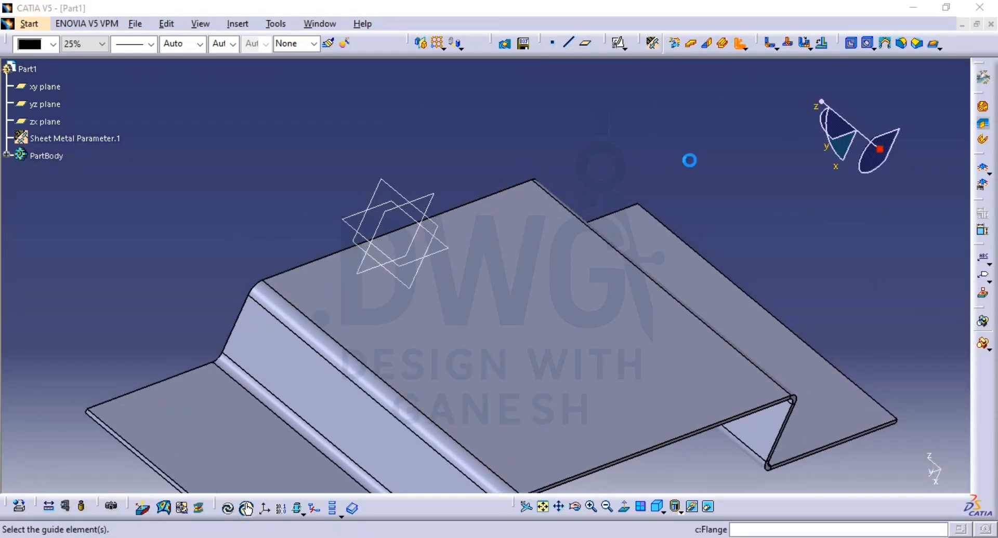
middle_drag(611, 293, 447, 194)
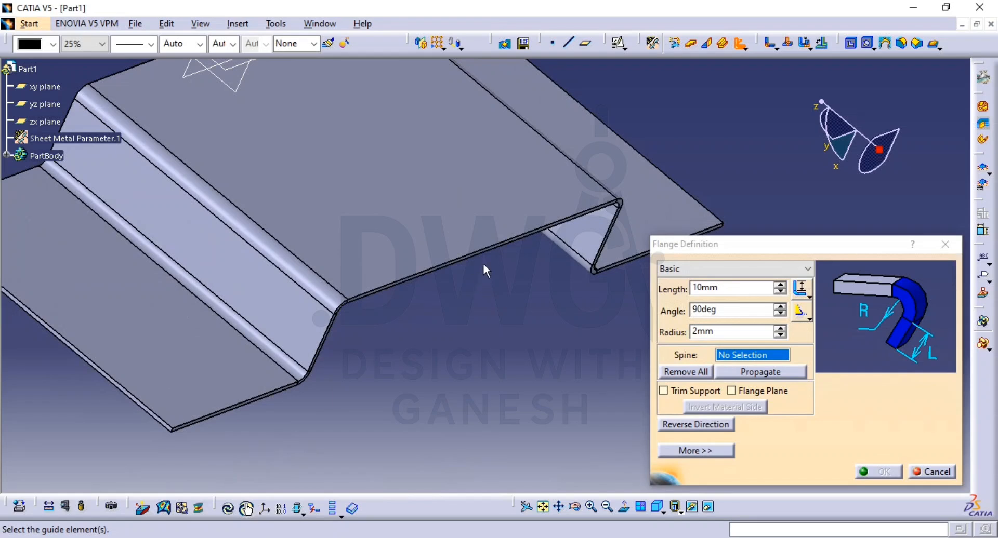
click(499, 246)
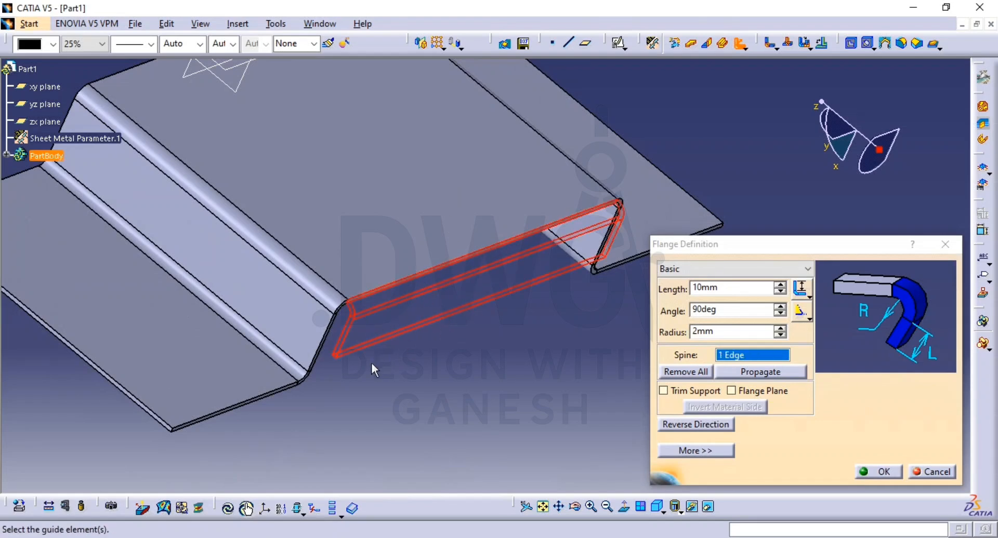
click(692, 424)
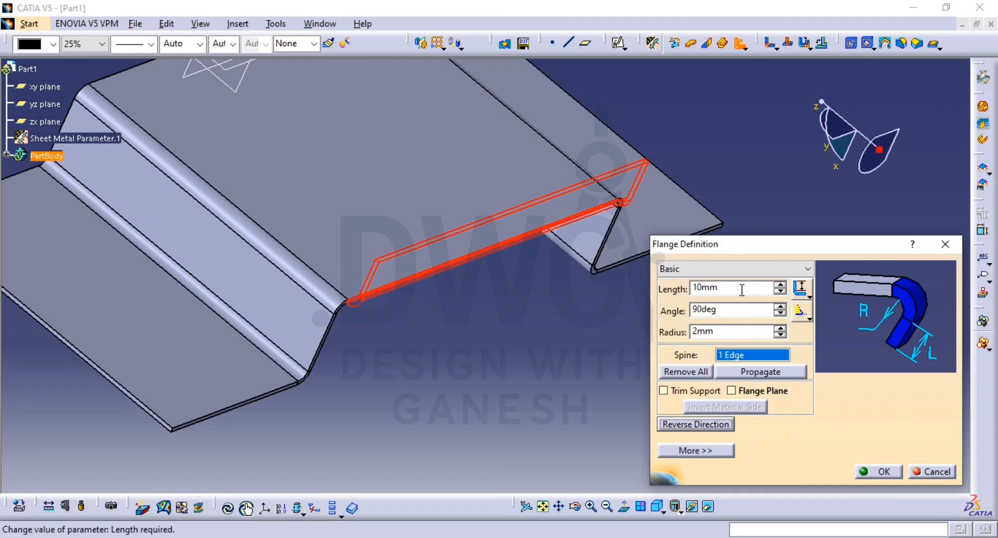
drag(741, 290, 658, 288)
text(20)
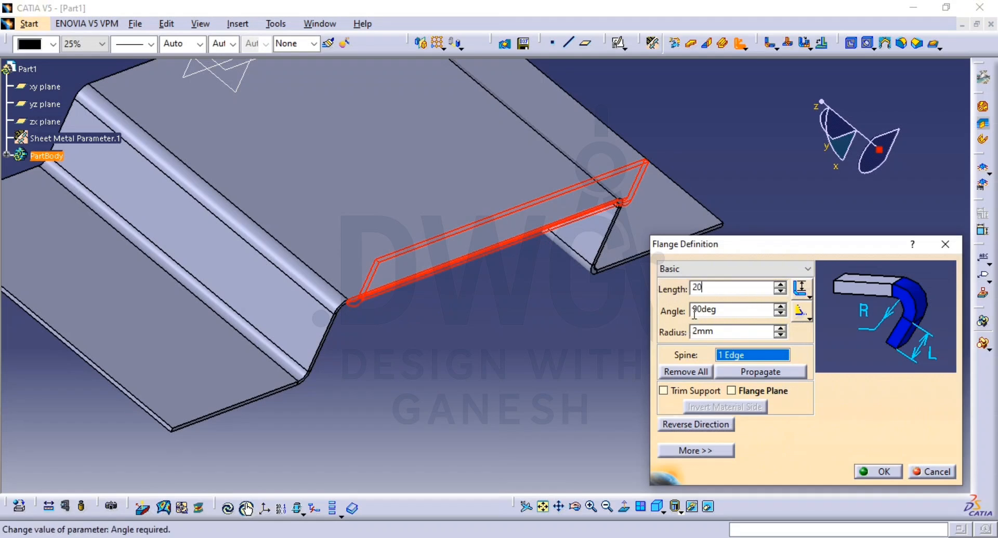
double_click(725, 311)
text(12)
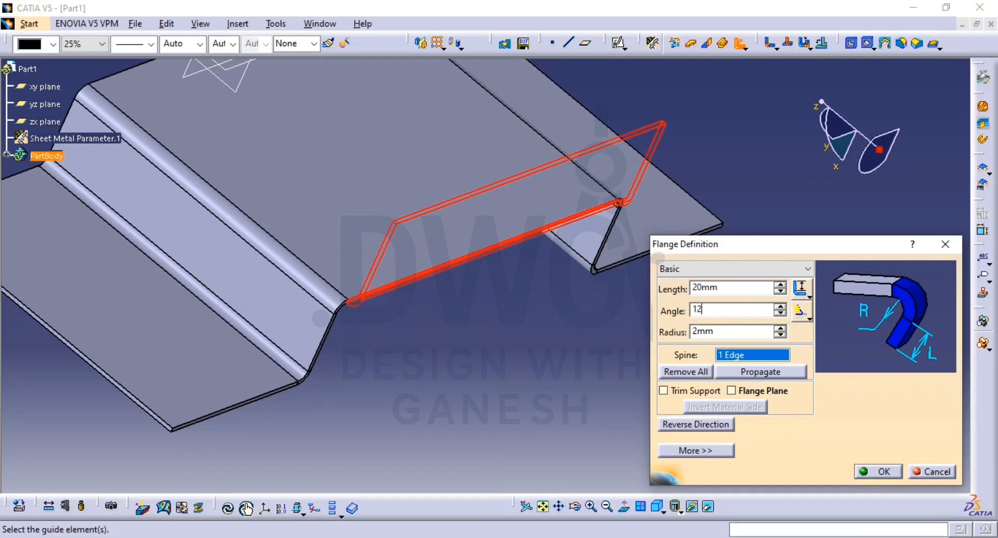
click(877, 471)
Step: Add a matching 20 mm, 120° flange on the centre panel's edge beside the origin planes, with its direction reversed
middle_drag(498, 338, 559, 374)
middle_drag(592, 338, 576, 392)
middle_drag(518, 334, 680, 400)
middle_drag(479, 309, 740, 350)
click(738, 43)
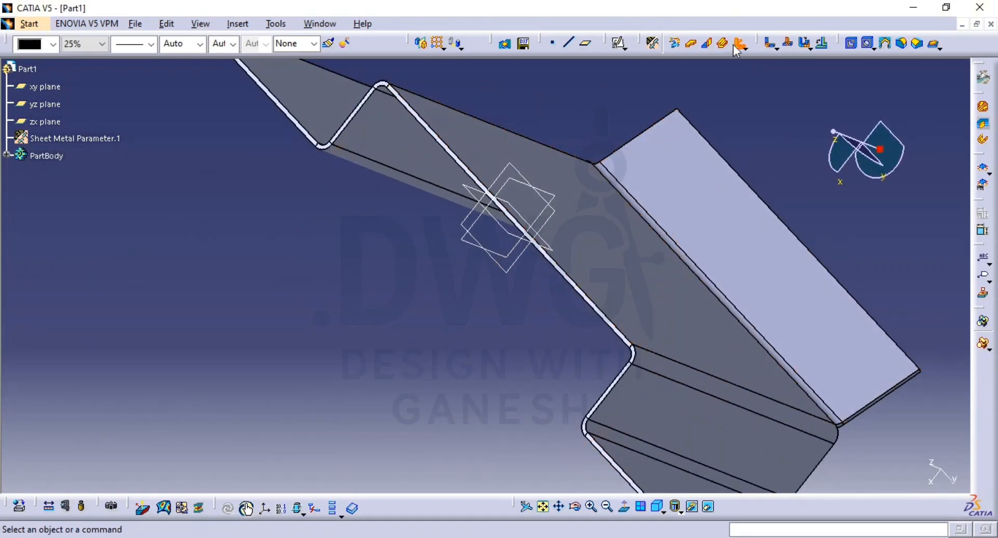
click(586, 289)
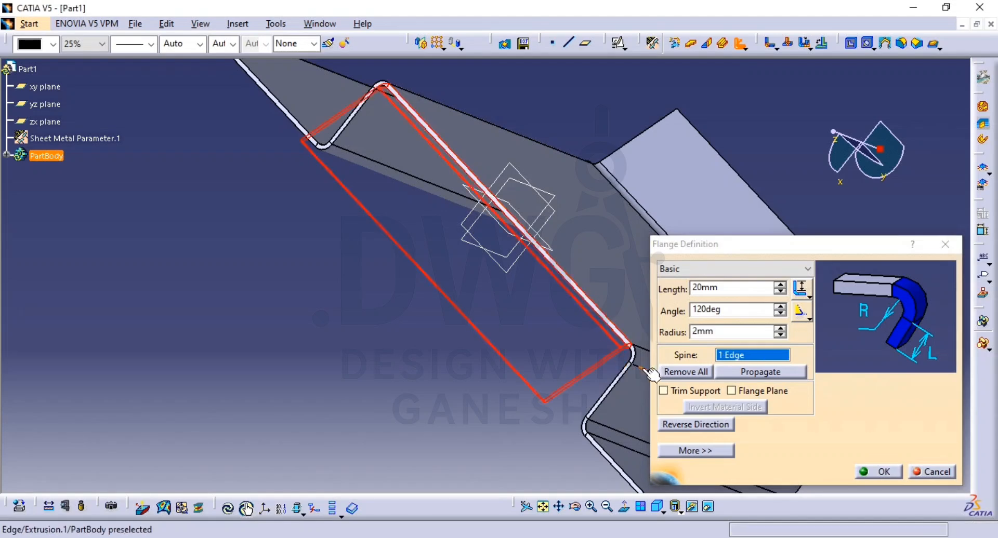
click(698, 425)
click(869, 471)
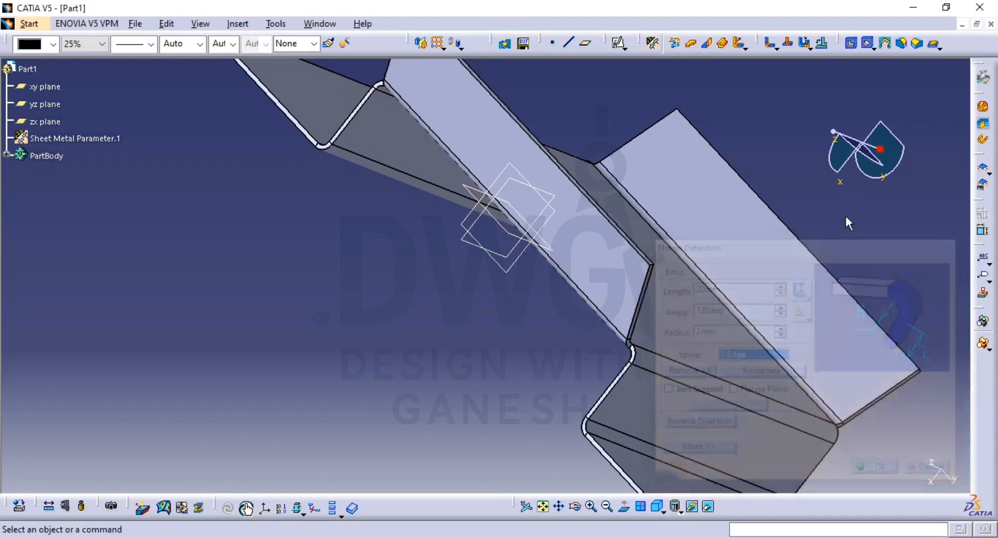
Step: Set the isometric view, check the slot layout in the reference drawing and open a positioned sketch on the centre panel's face
middle_drag(723, 212, 717, 312)
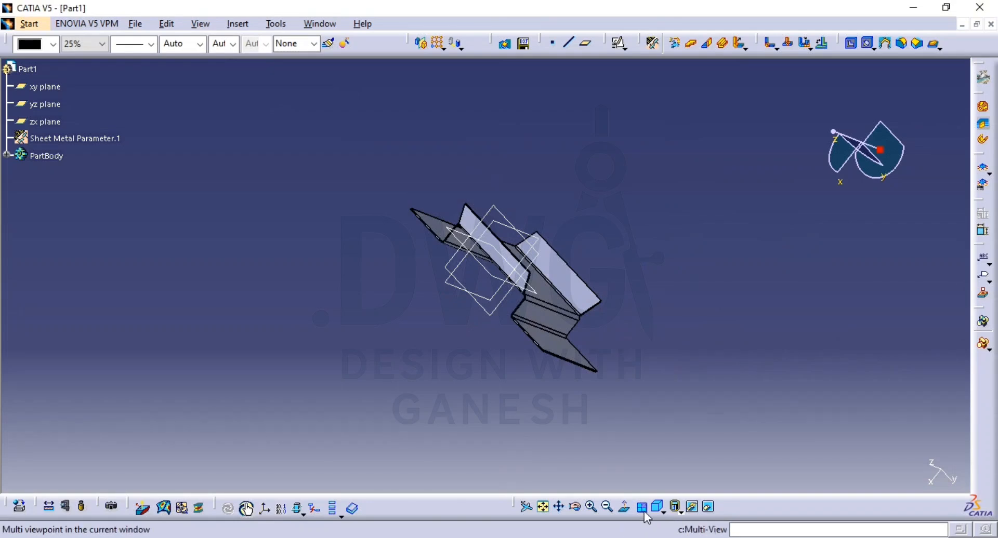
click(658, 507)
middle_drag(581, 249, 573, 205)
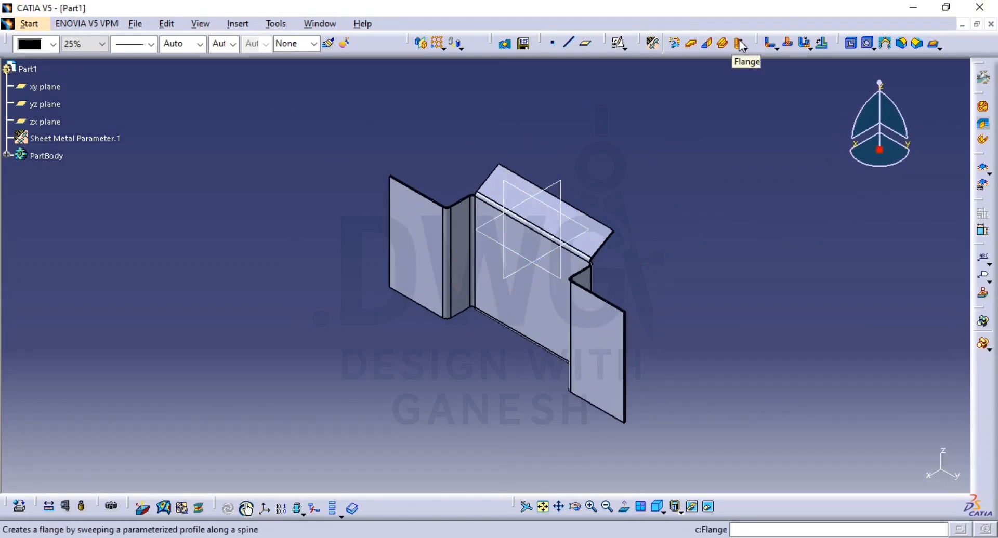
key(alt+Tab)
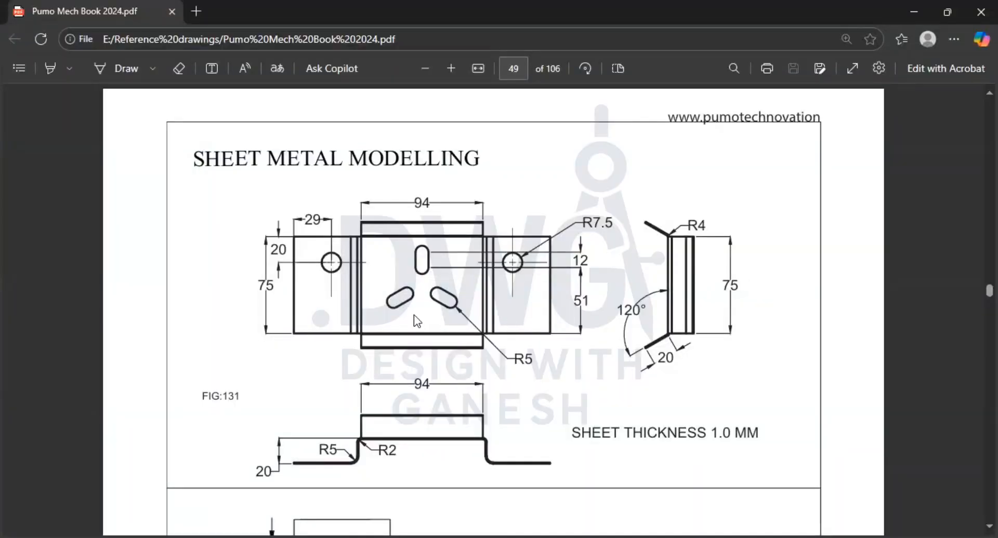
key(alt+Tab)
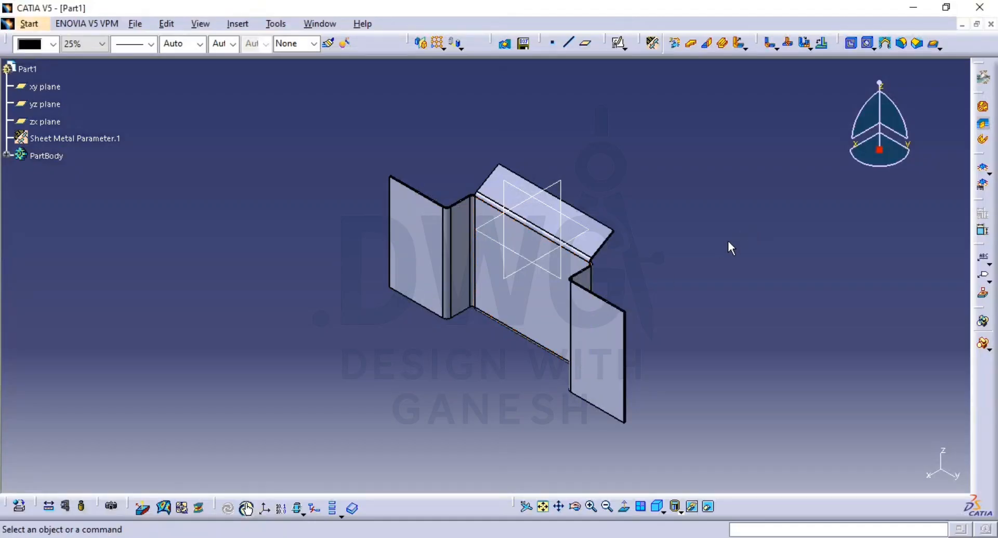
mouse_move(728, 241)
middle_down()
mouse_move(699, 236)
mouse_move(697, 271)
mouse_move(689, 246)
mouse_move(737, 235)
middle_up()
click(618, 43)
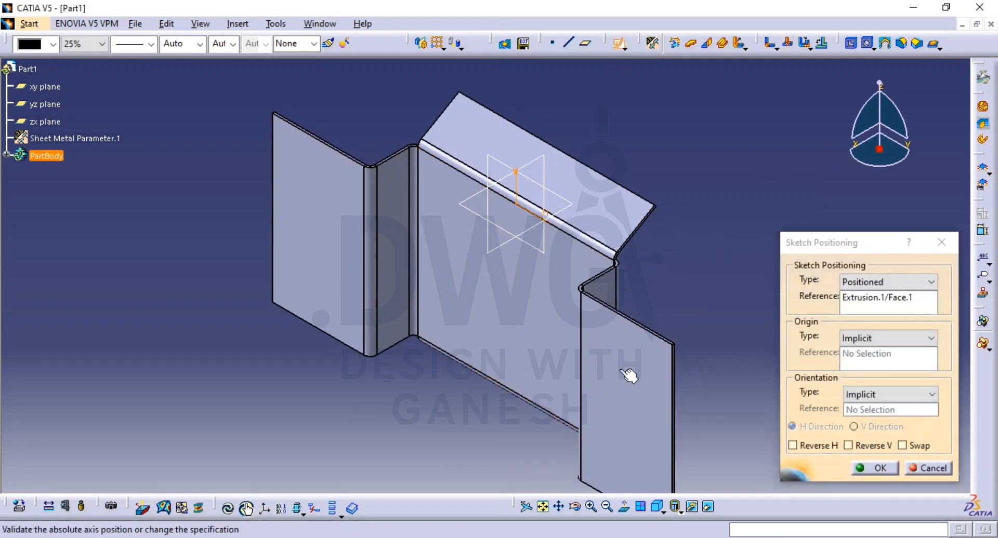
click(869, 468)
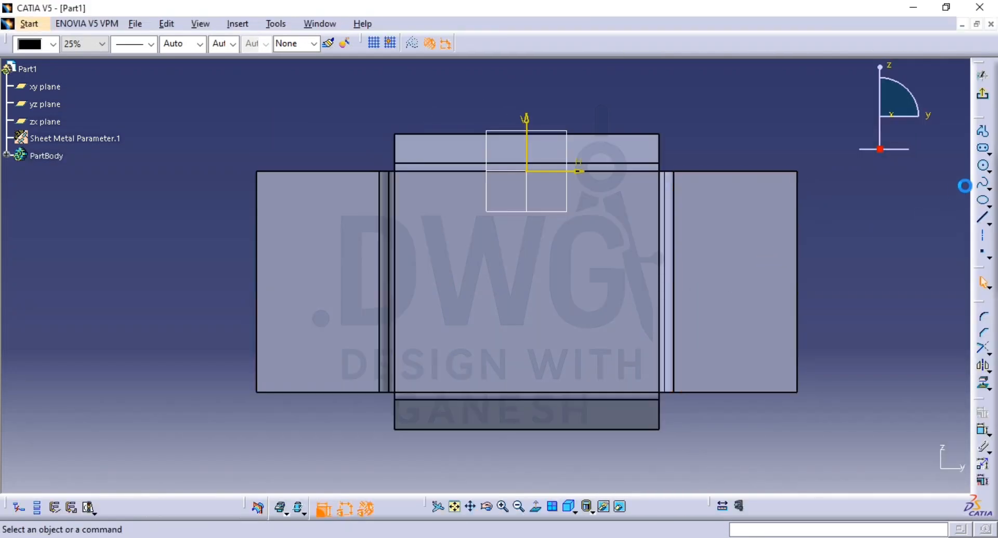
Step: Sketch a vertical elongated hole centred on the vertical axis below the origin, with about 19 mm between its arc centres
click(983, 149)
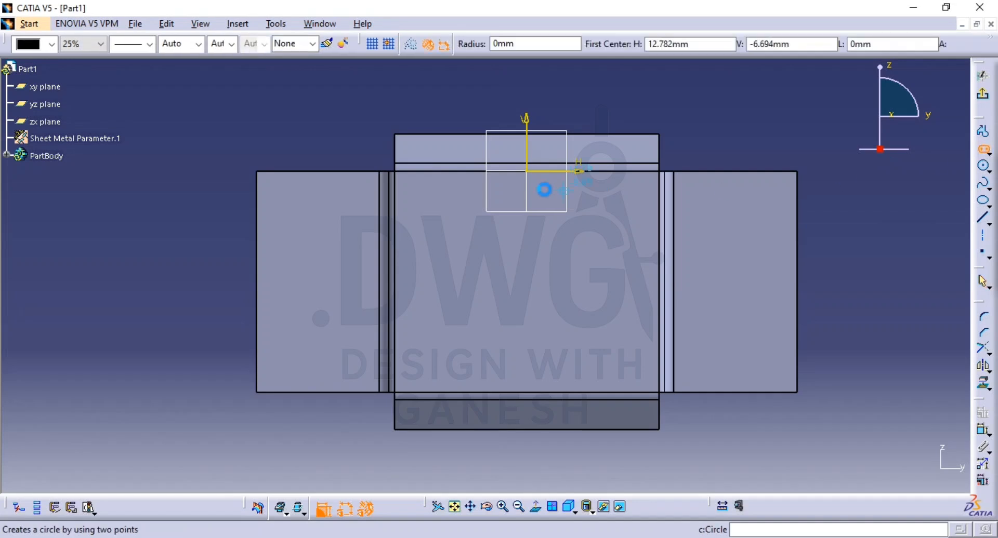
click(527, 206)
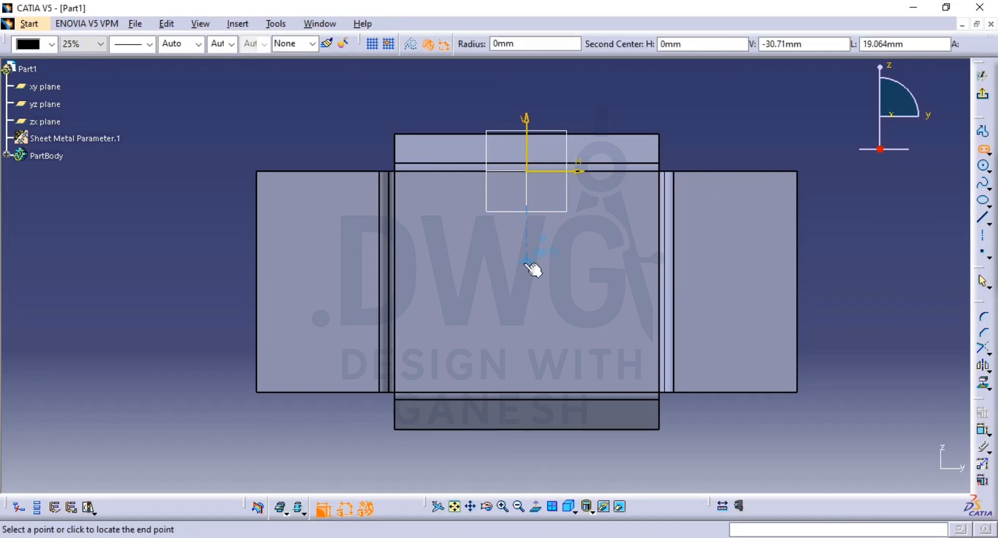
click(527, 261)
click(551, 219)
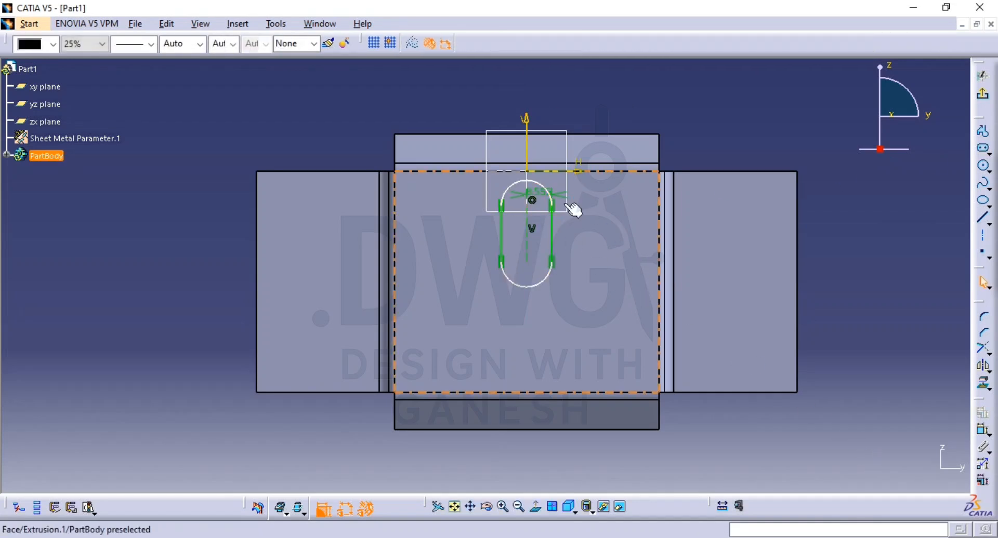
Step: Check the slot radius in the reference drawing and set the elongated hole's radius to 5 mm
click(533, 193)
key(Delete)
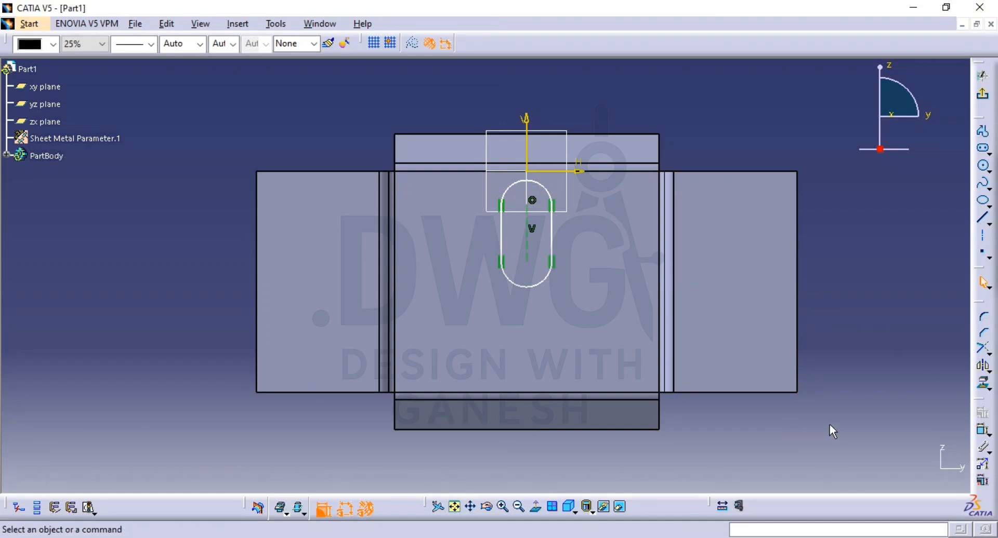
key(alt+Tab)
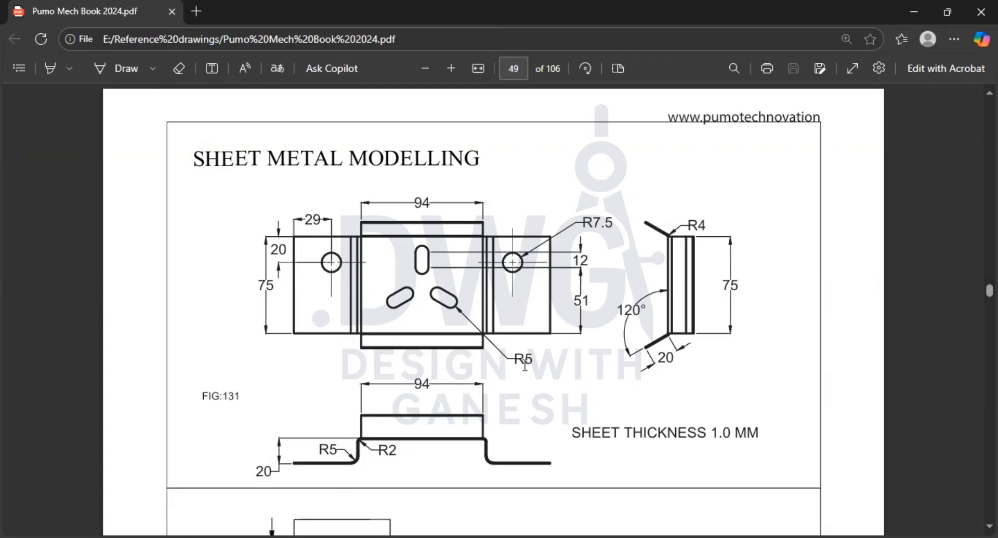
key(alt+Tab)
click(536, 193)
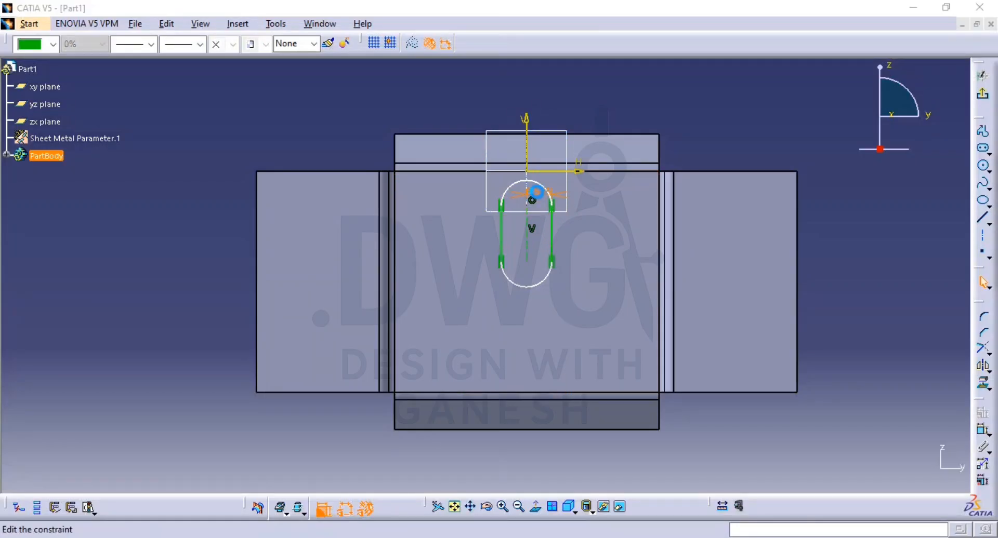
text(5)
key(Return)
click(790, 256)
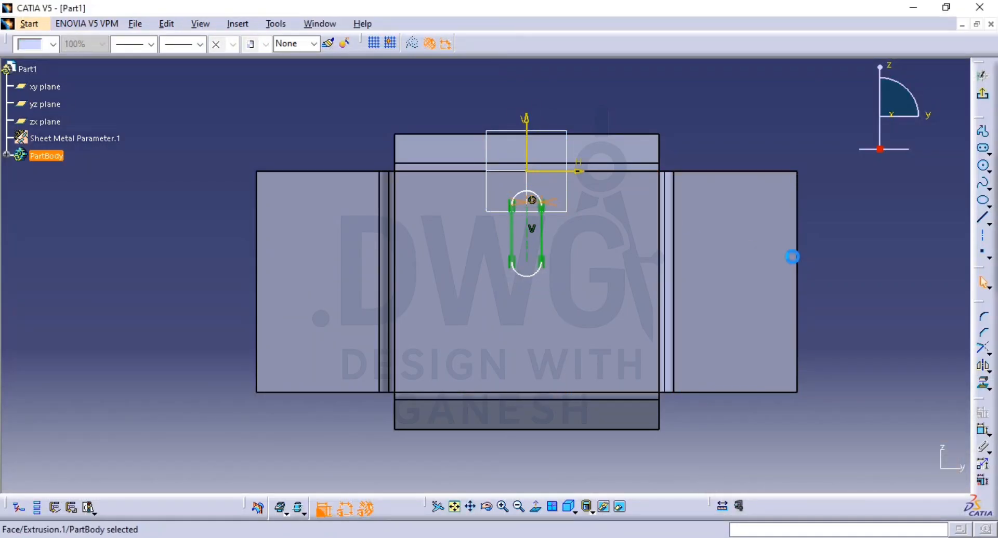
click(901, 353)
Step: Dimension the distance between the slot's arc centres and set it to 12 mm as given in the reference drawing
click(982, 430)
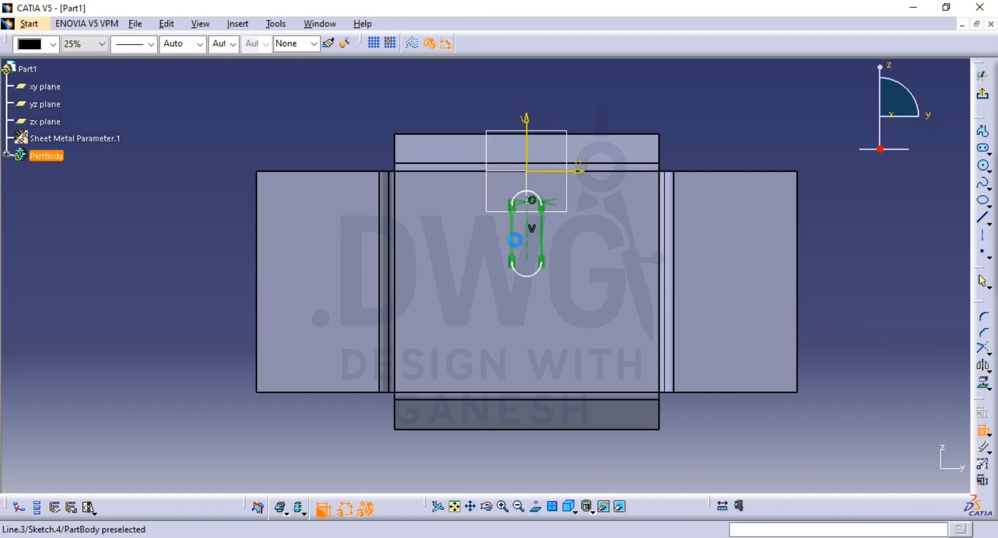
click(540, 231)
click(820, 229)
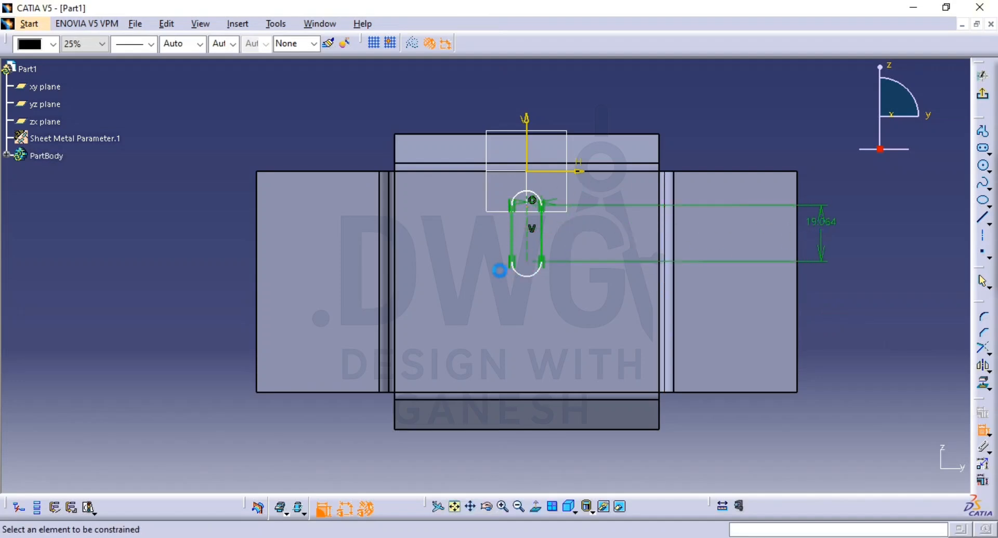
key(alt+Tab)
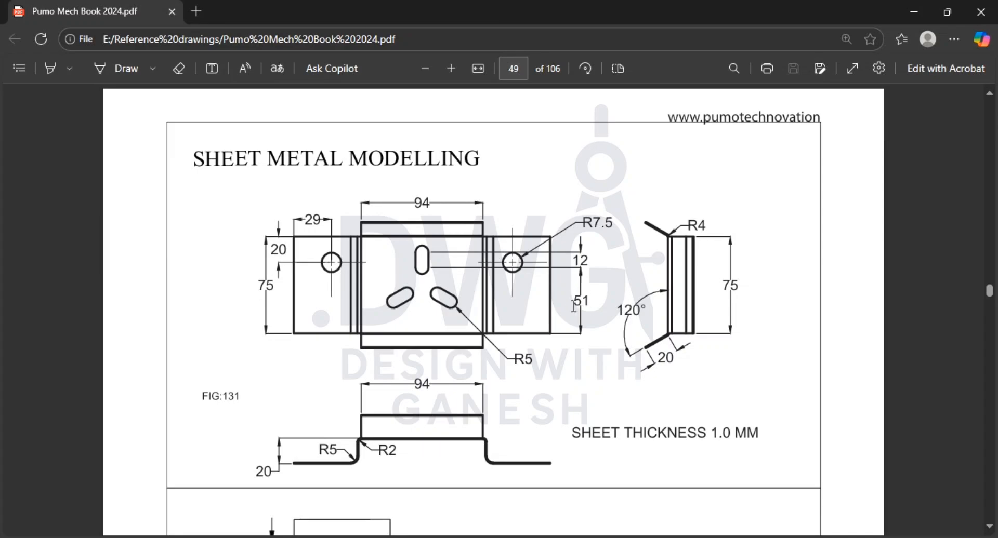
key(alt+Tab)
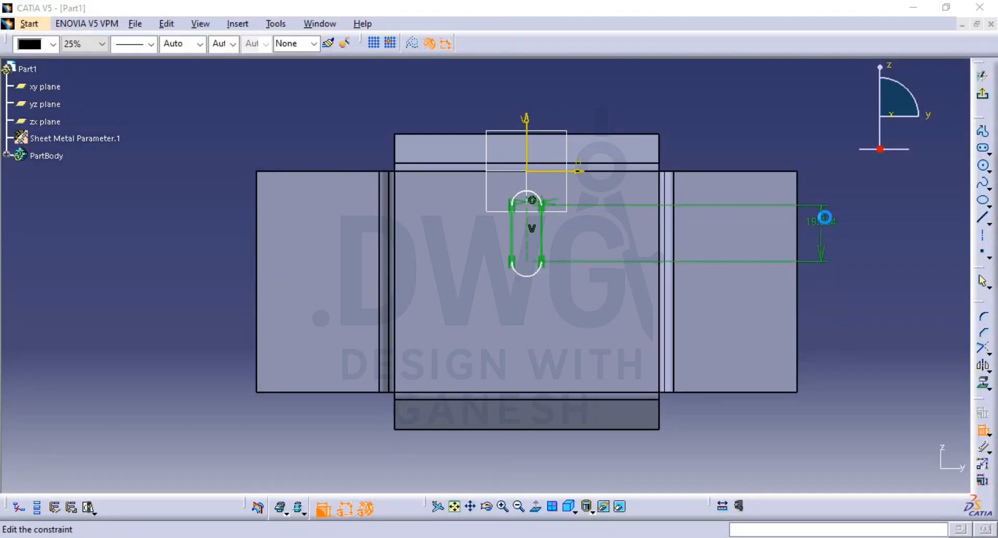
double_click(822, 219)
text(12)
key(Return)
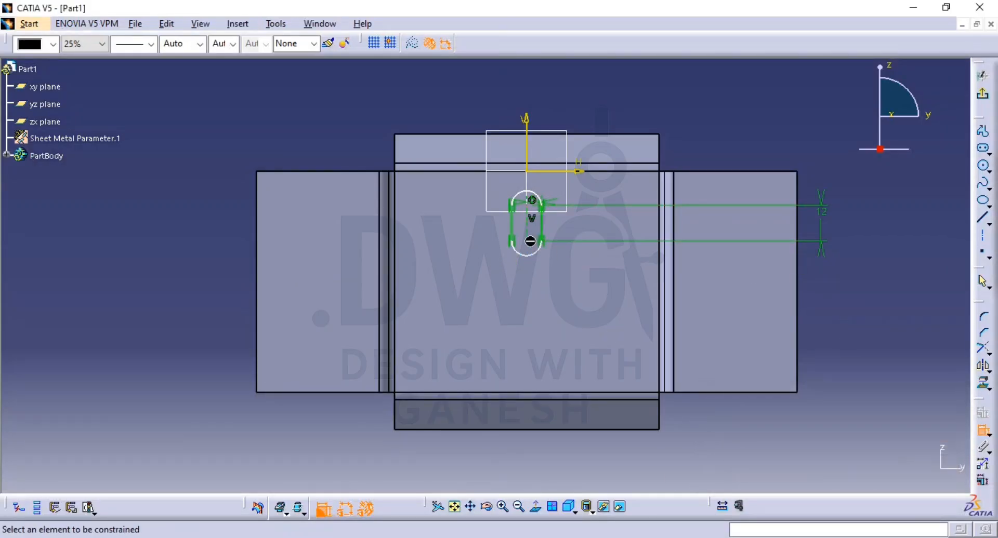
Step: Dimension the slot's lower arc centre to the sheet's lower edge and set the distance to 51 mm
click(529, 242)
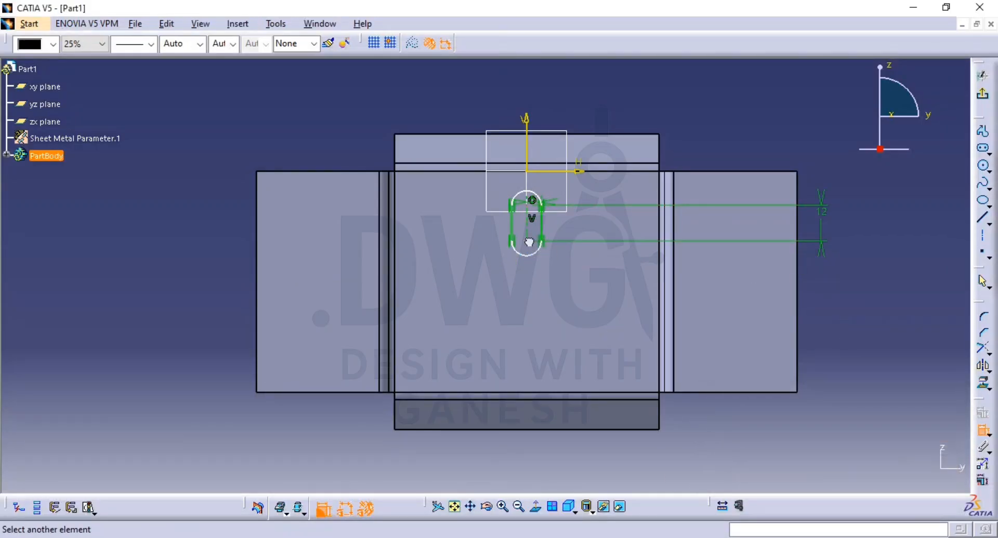
click(692, 393)
click(849, 333)
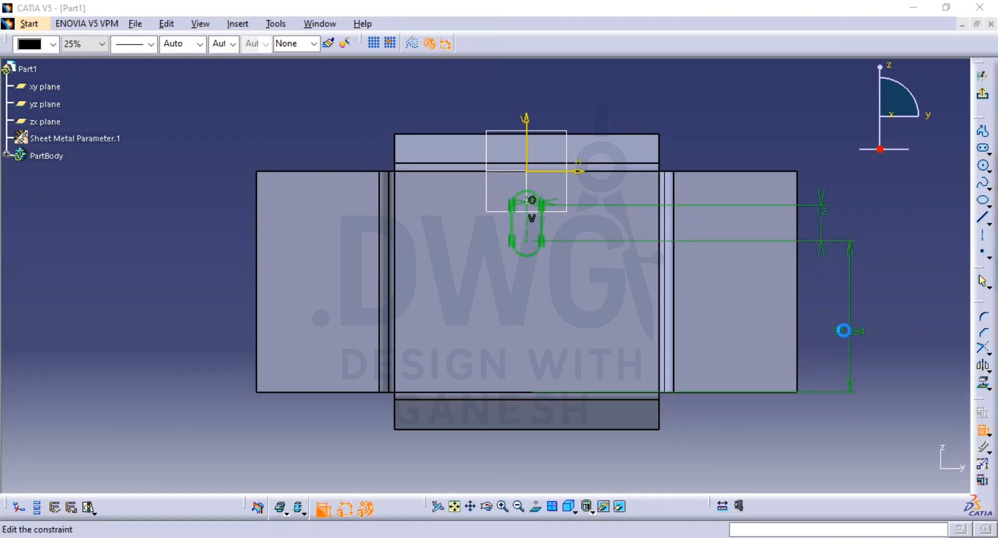
double_click(849, 332)
text(51)
key(Return)
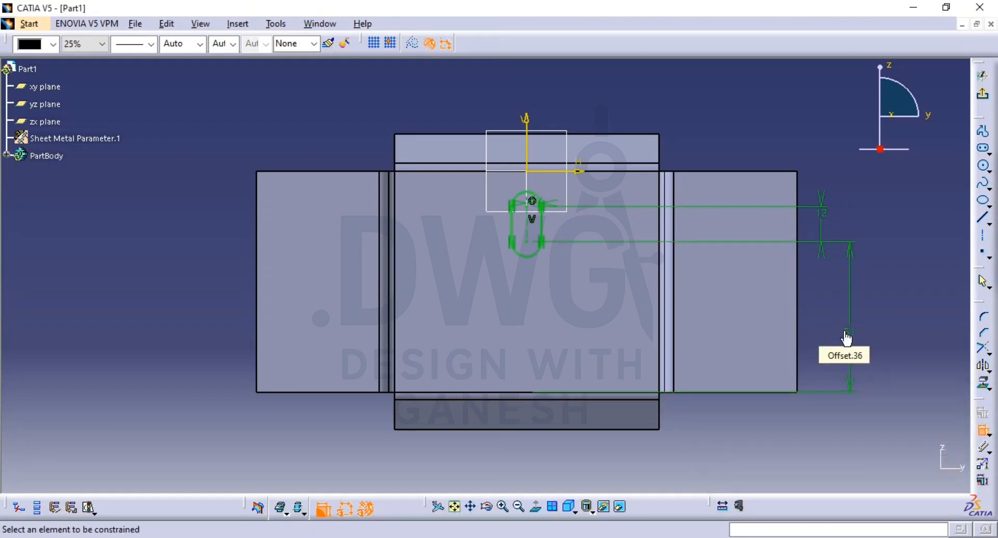
click(939, 251)
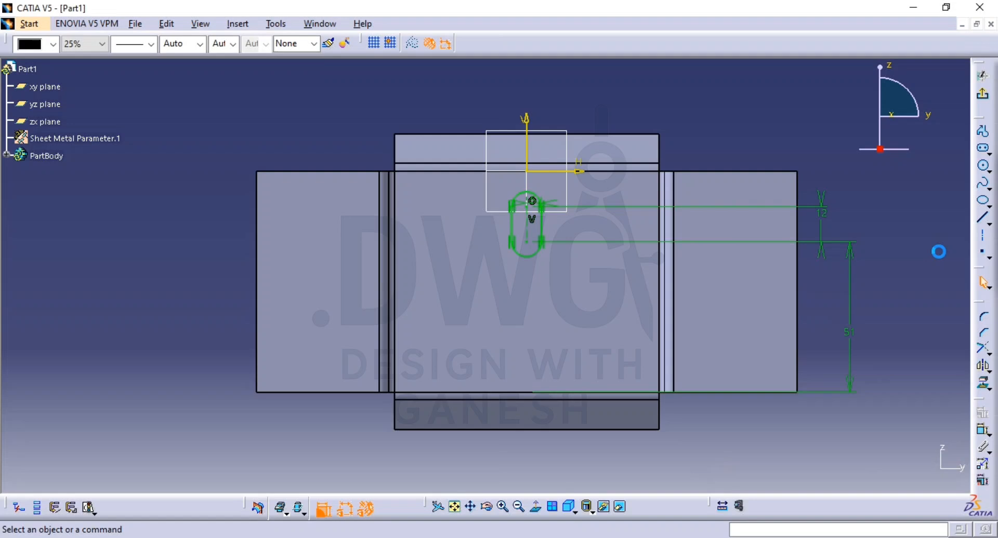
Step: Exit the slot sketch and cut it through the centre panel as a Sheetmetal standard cutout with the Up to next limit
click(984, 99)
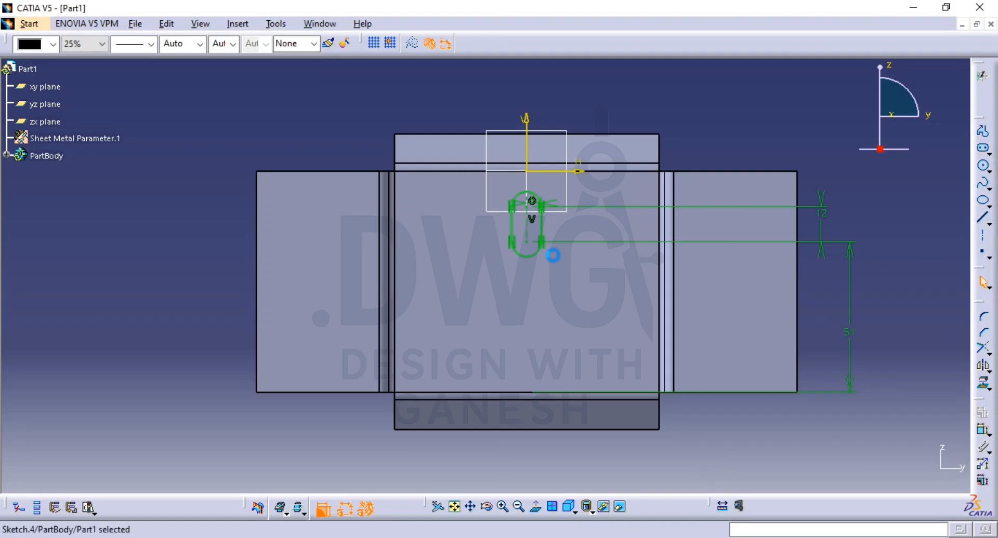
click(850, 44)
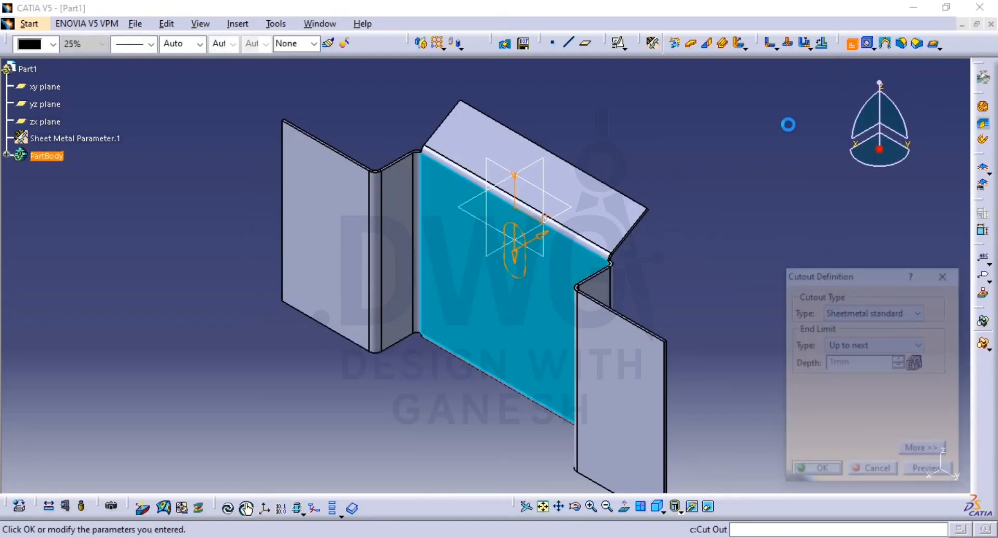
click(923, 473)
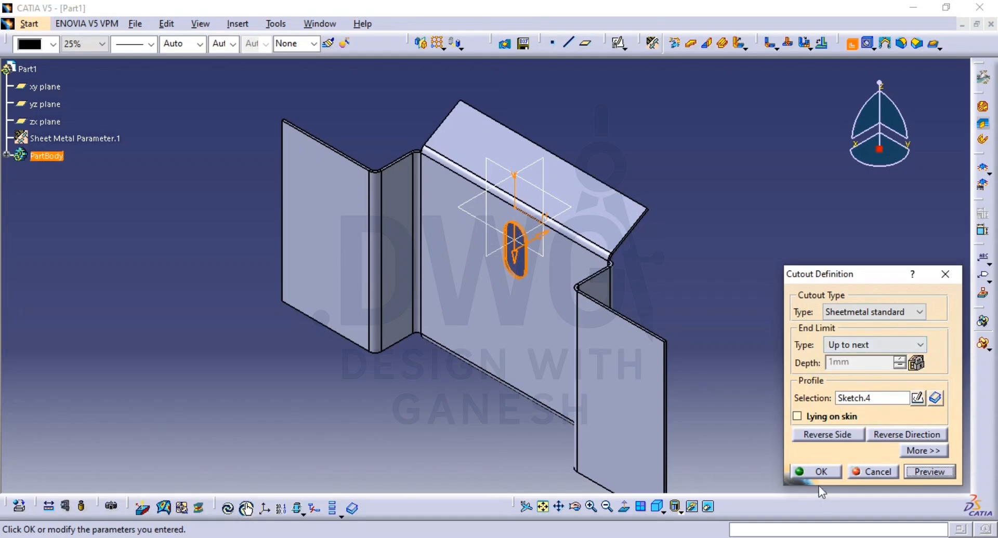
click(831, 470)
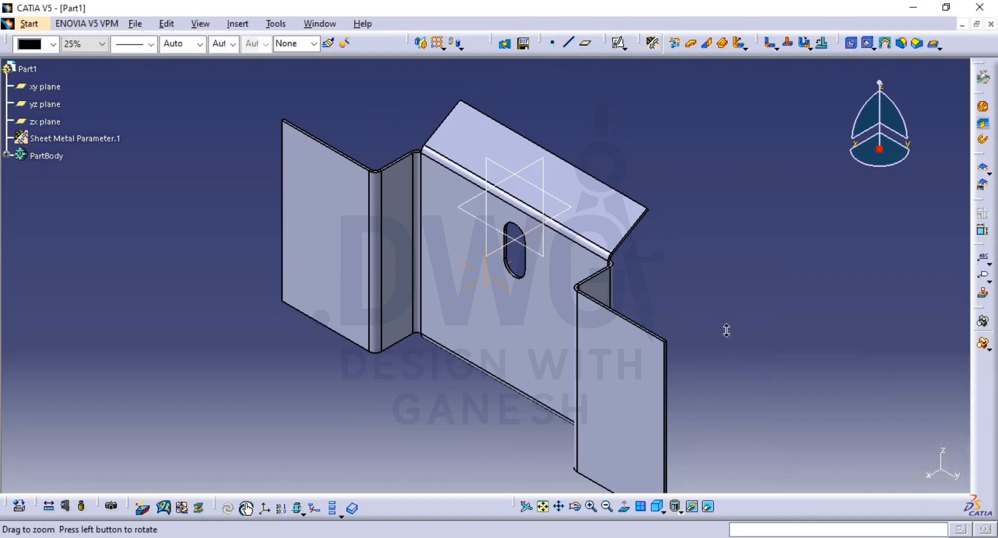
middle_drag(726, 331, 699, 324)
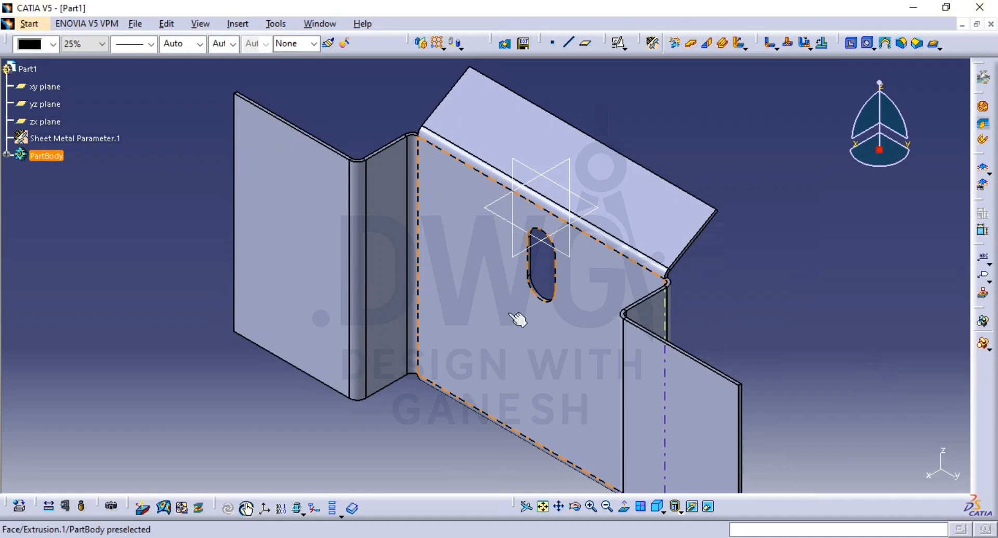
click(443, 48)
click(454, 79)
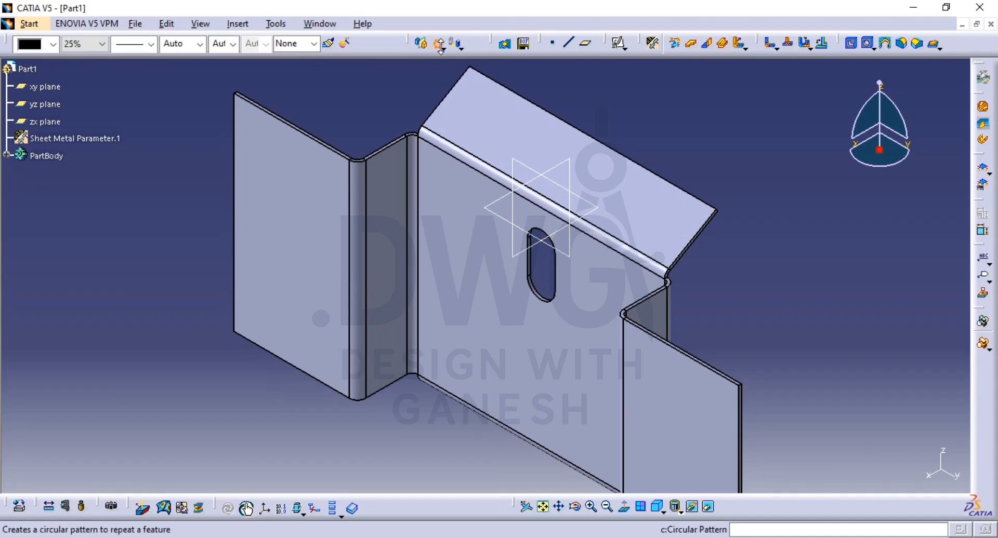
click(6, 155)
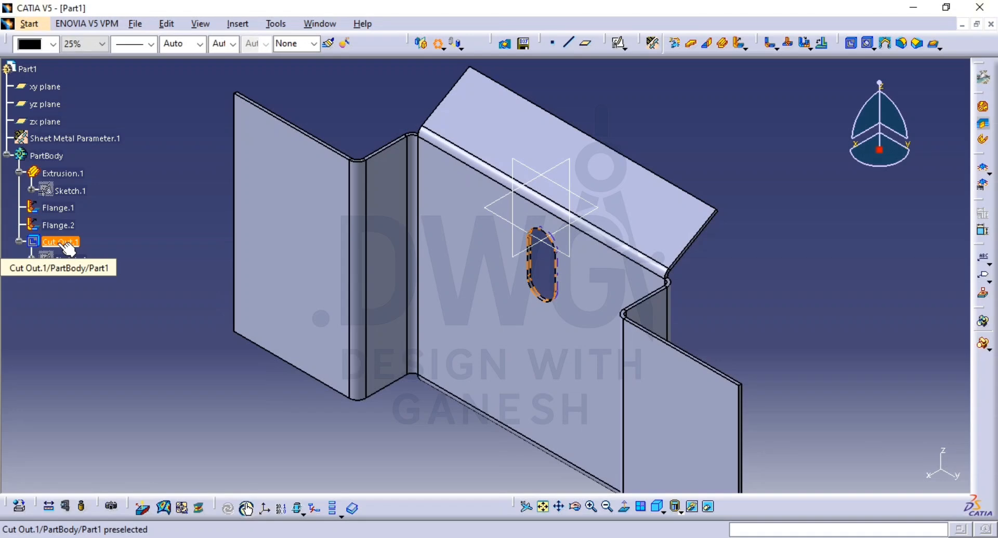
click(64, 243)
middle_drag(514, 297, 390, 298)
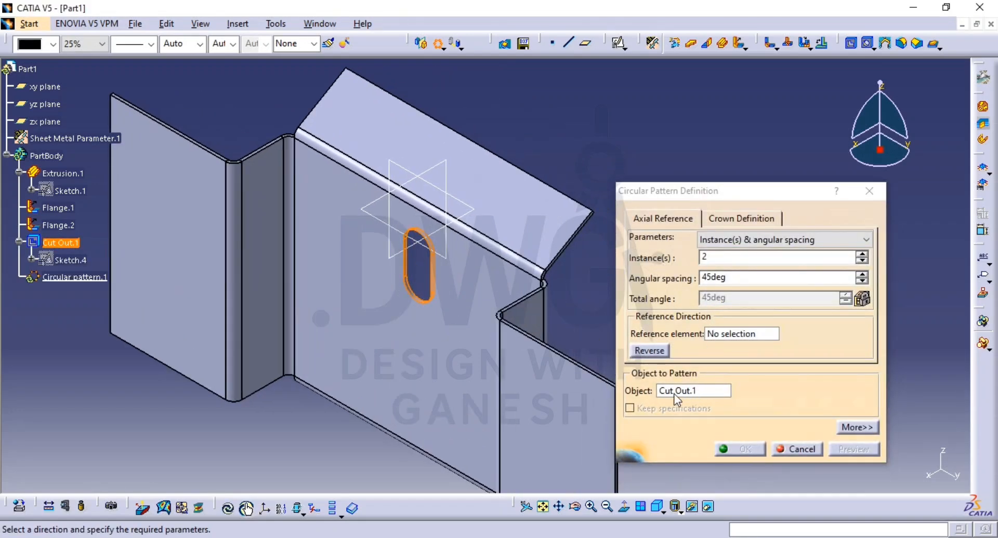
click(735, 335)
click(731, 335)
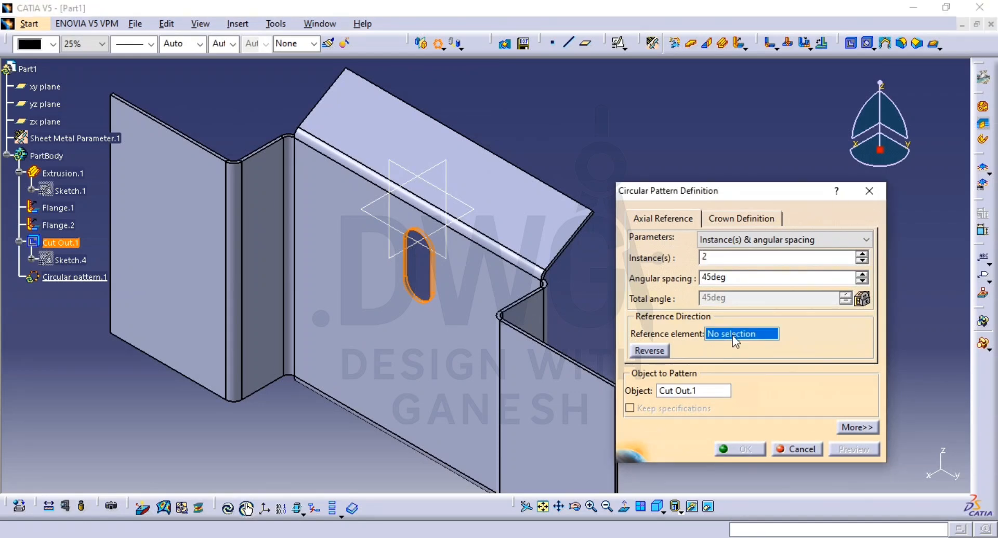
right_click(731, 334)
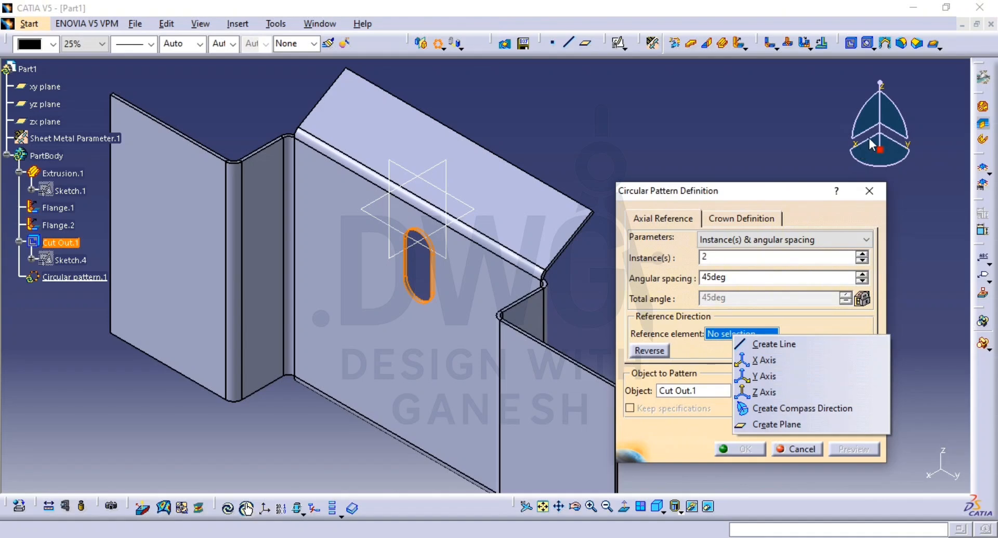
click(787, 362)
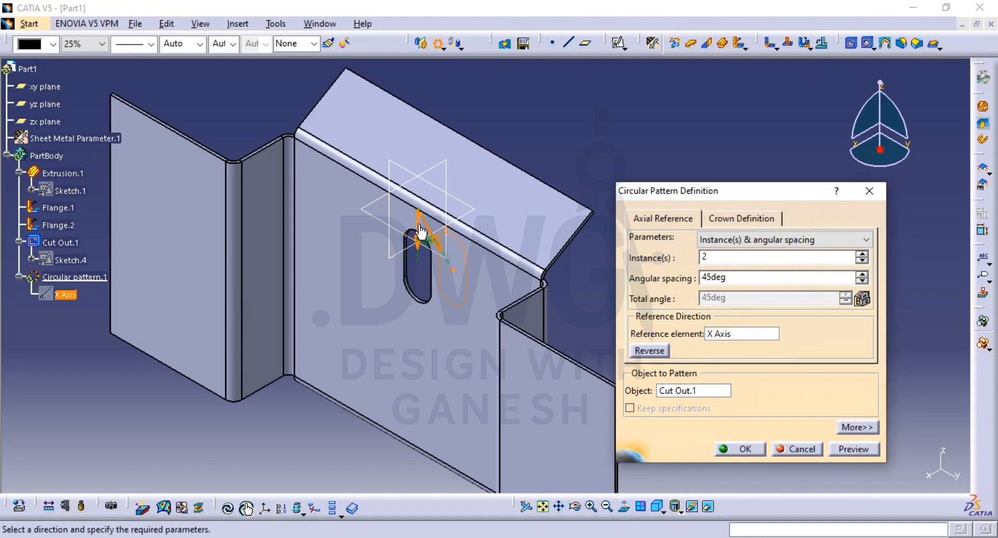
click(796, 449)
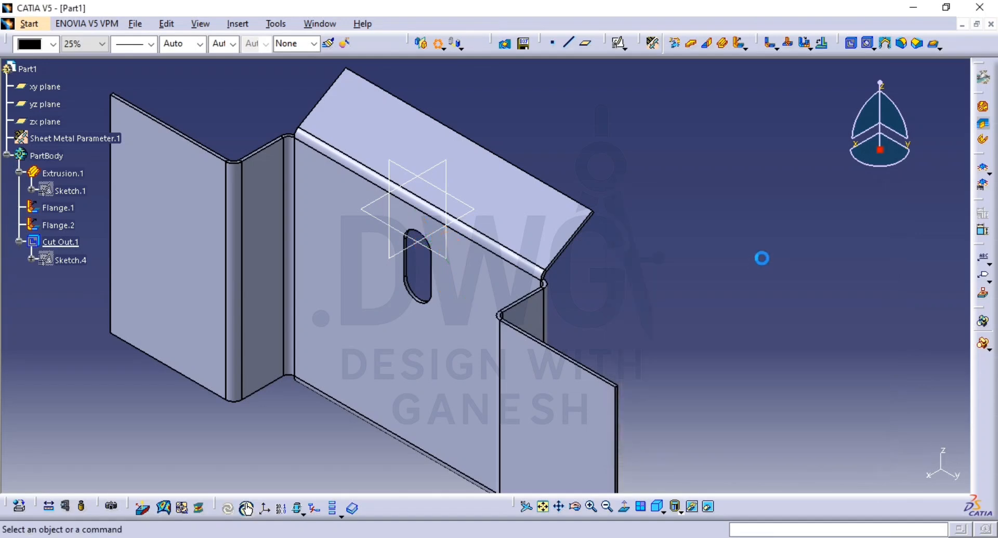
Step: Reopen the slot cutout's sketch for editing
double_click(82, 261)
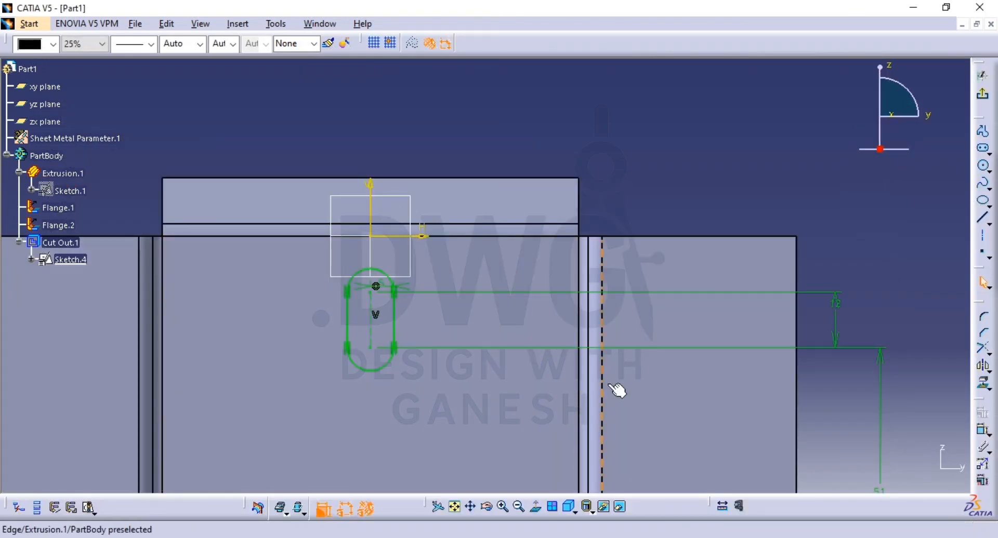
mouse_move(617, 390)
middle_down()
mouse_move(733, 258)
mouse_move(735, 276)
middle_up()
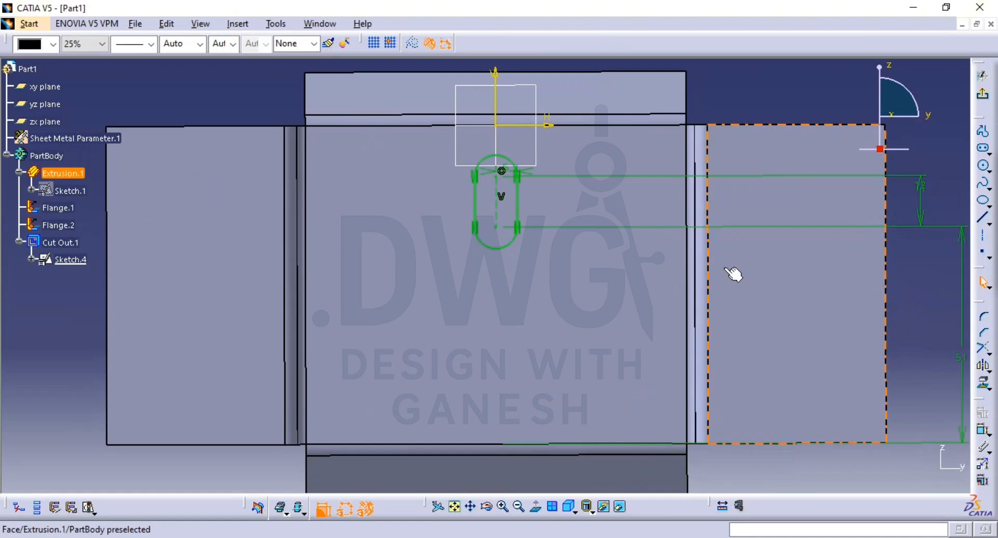
click(518, 205)
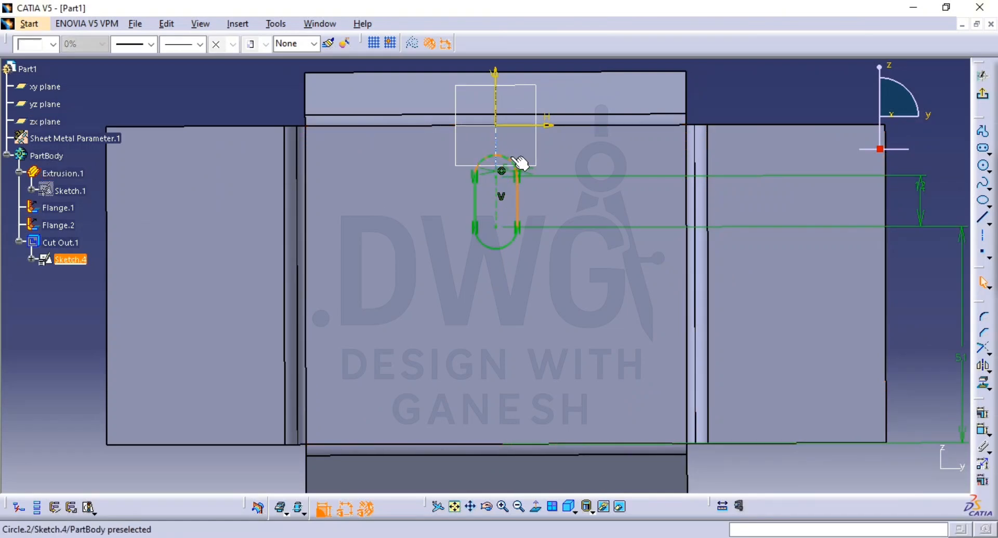
ctrl+click(511, 158)
ctrl+click(476, 202)
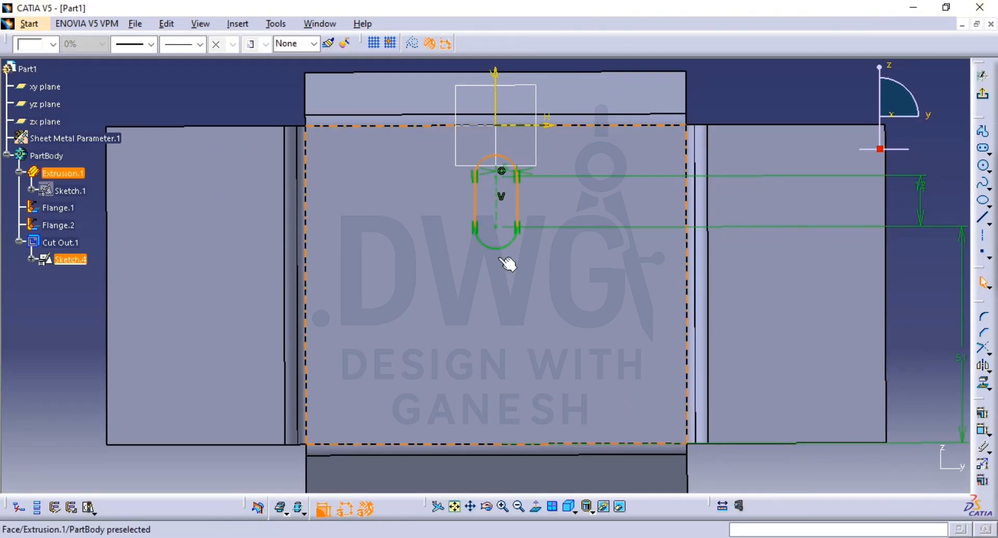
ctrl+click(511, 253)
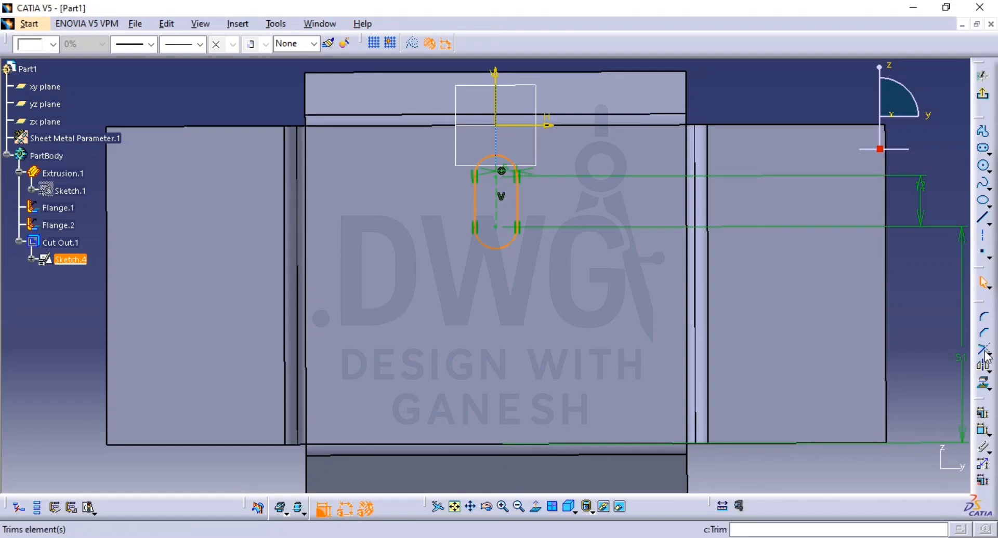
click(989, 370)
click(953, 385)
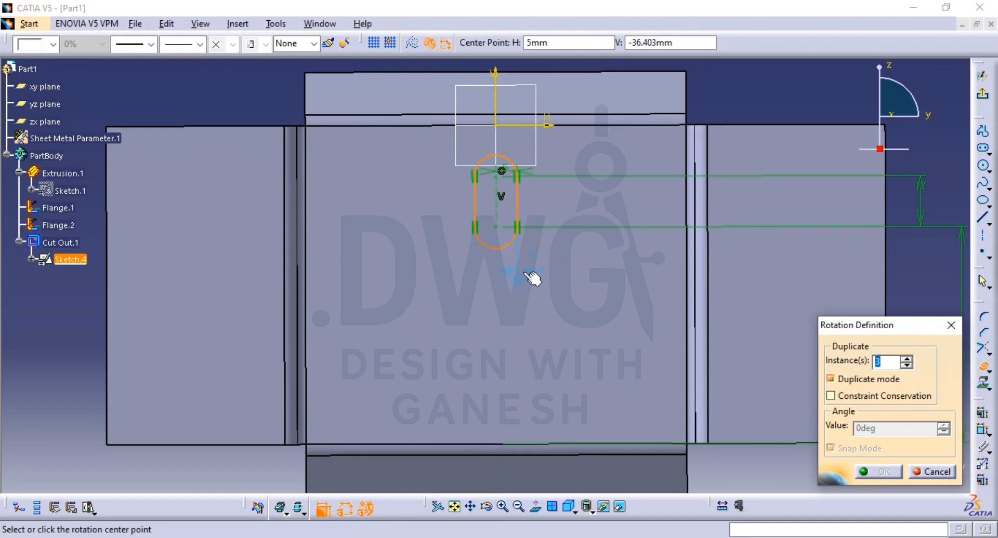
key(Escape)
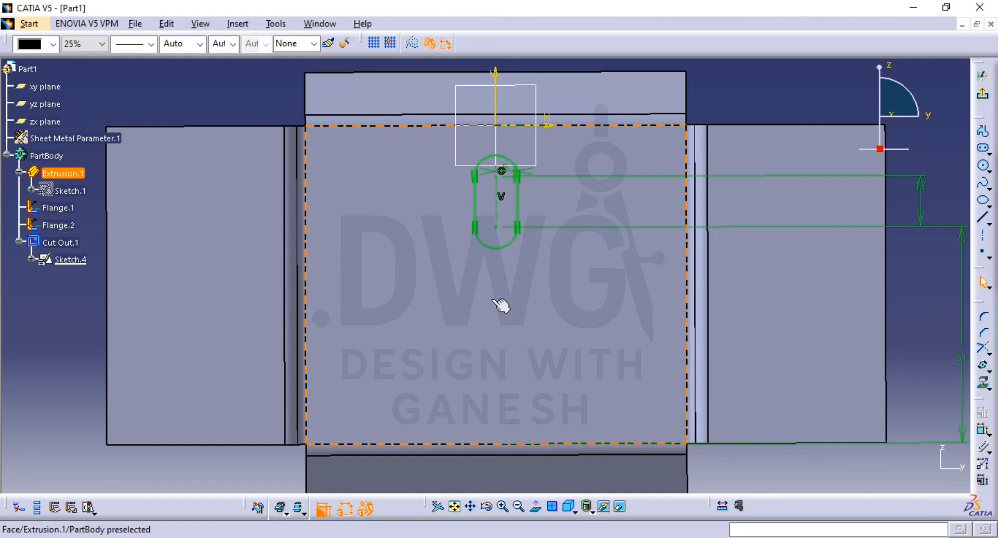
Step: Place a point on the vertical axis below the slot, about 39.5 mm below the sketch origin
middle_drag(501, 305, 655, 304)
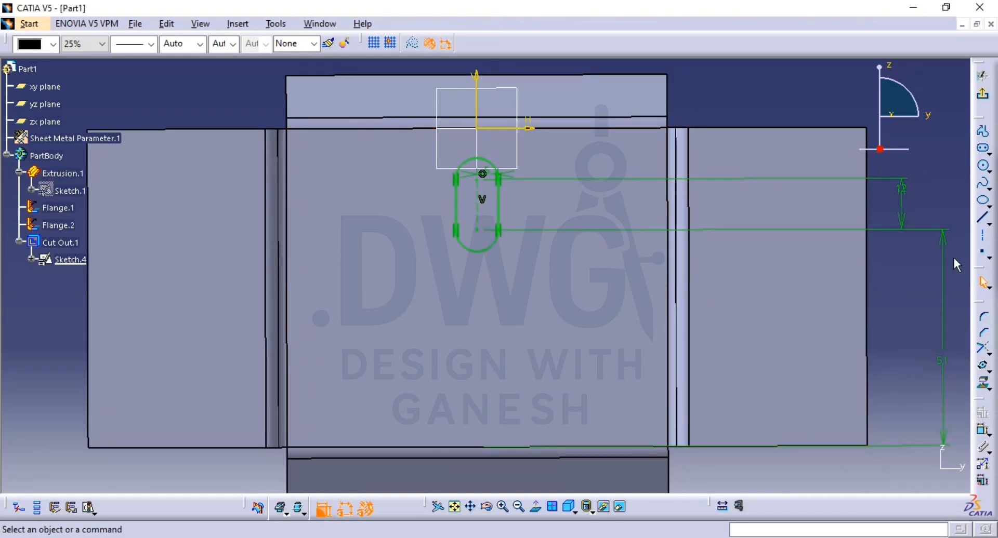
click(983, 255)
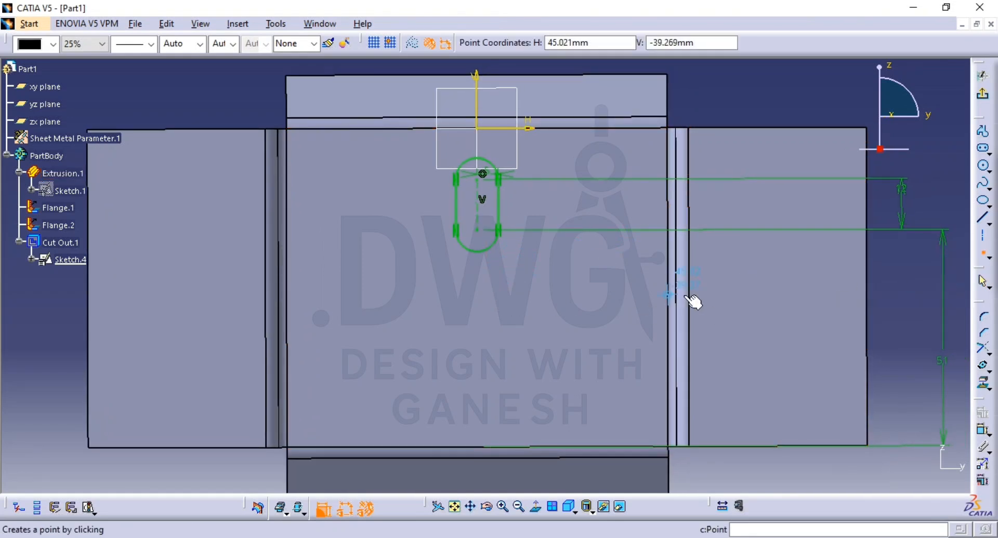
click(479, 295)
Step: Dimension the new point's distance from the horizontal axis and set it to 75/2 mm
click(982, 433)
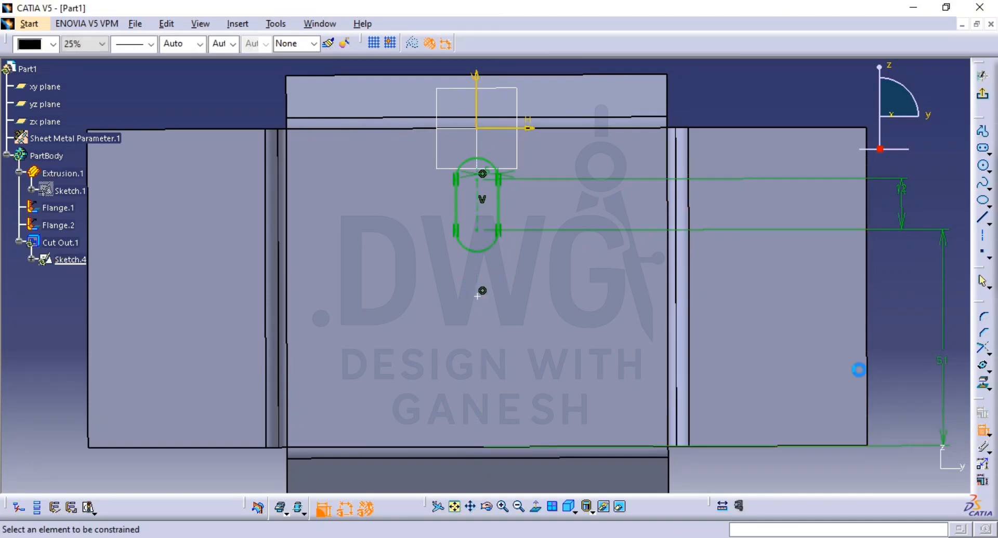
click(530, 128)
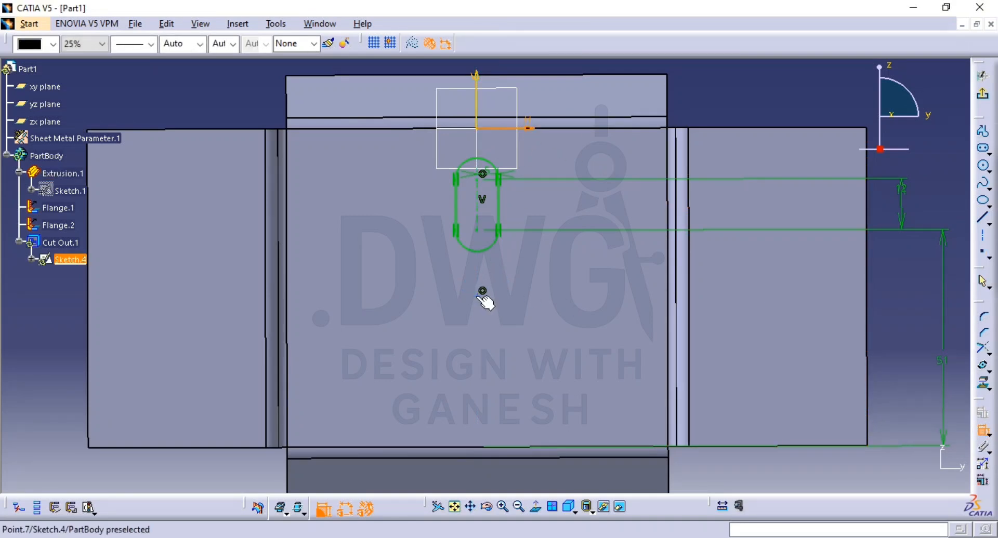
click(483, 291)
click(381, 219)
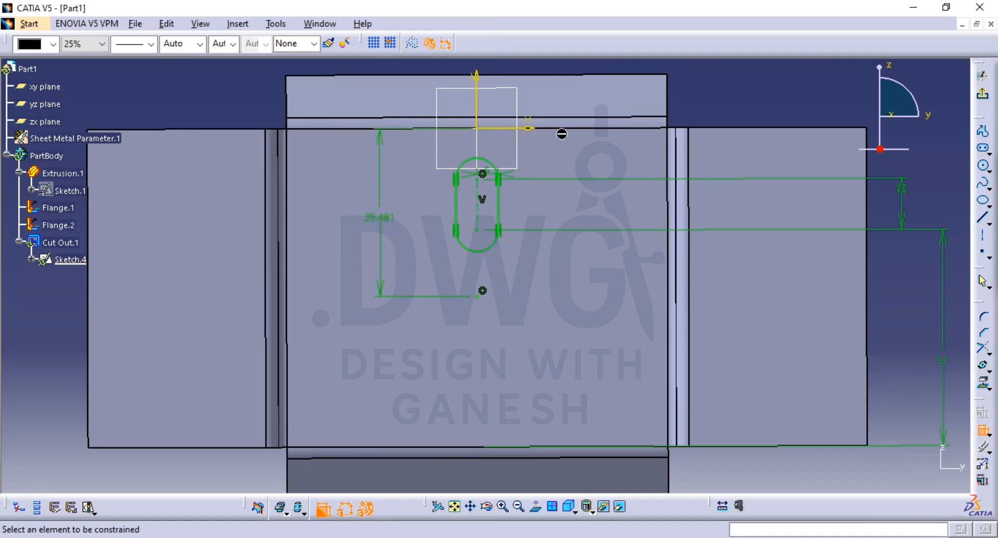
double_click(382, 217)
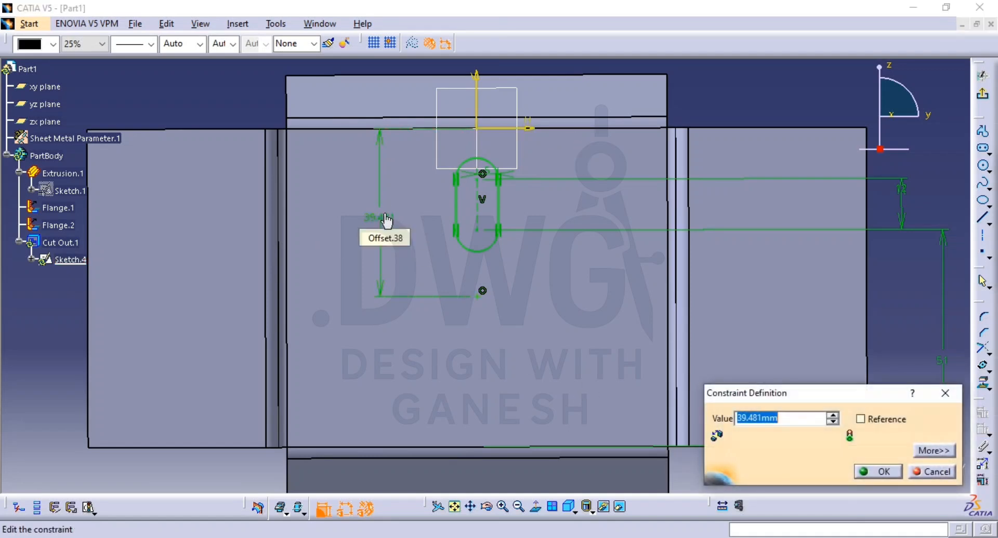
text(75/2)
key(Return)
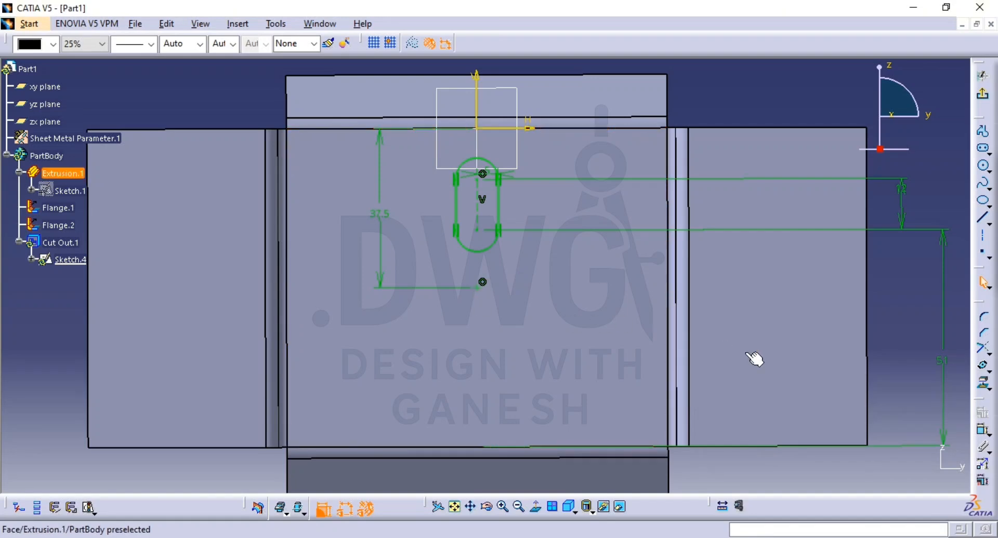
click(985, 370)
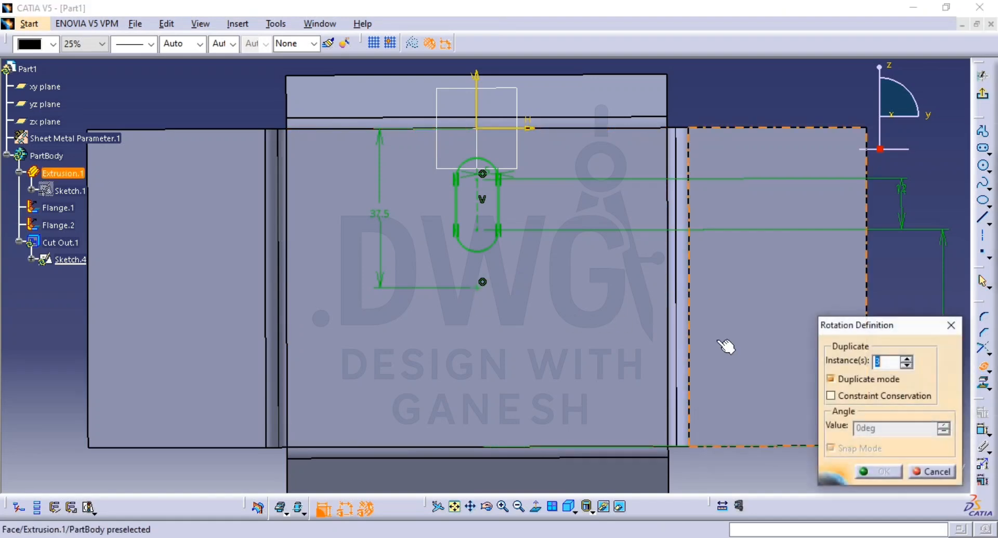
click(499, 208)
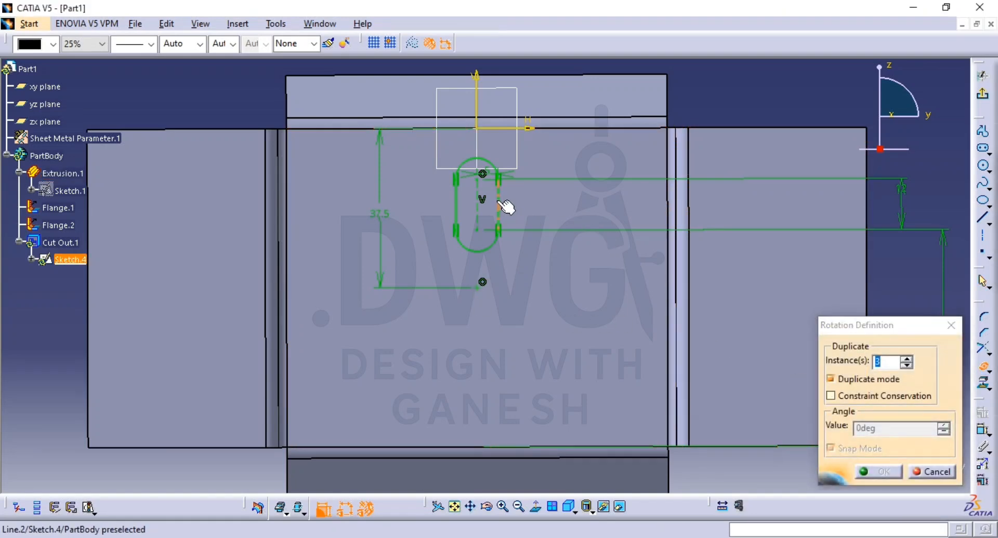
key(Escape)
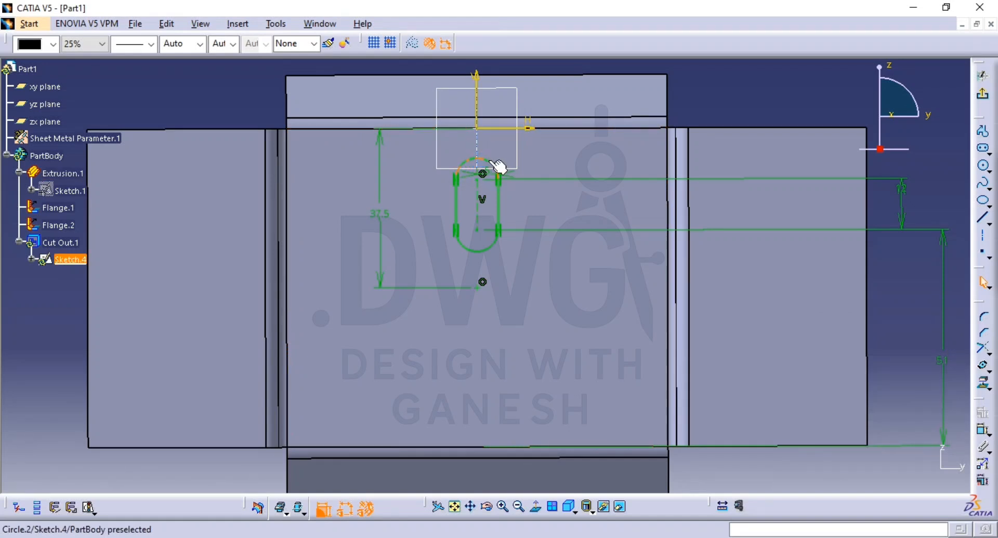
Step: Rotate the complete slot profile about the 37.5 mm centre point into 2 duplicate instances evenly spaced over 360°, and exit the sketch
ctrl+click(491, 247)
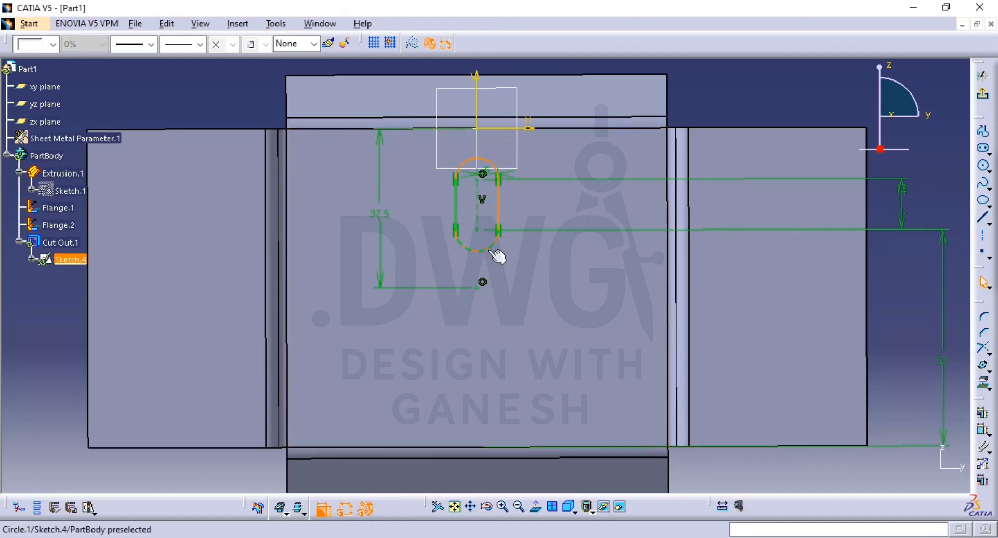
ctrl+click(456, 202)
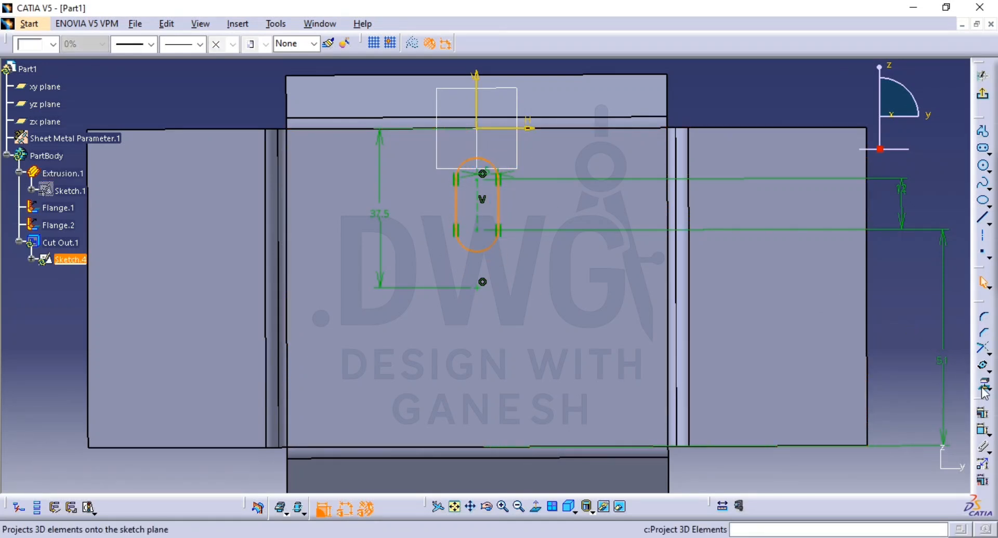
click(982, 366)
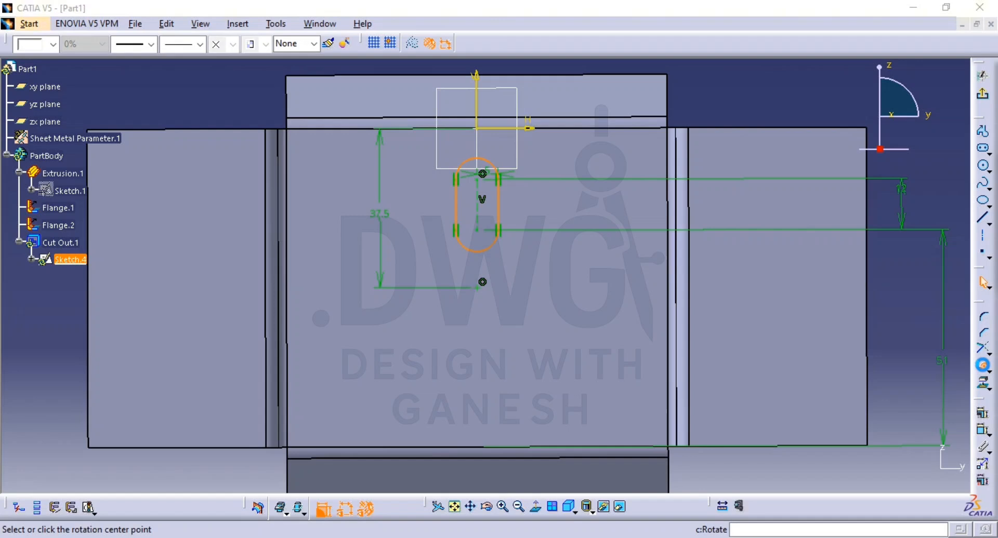
click(482, 282)
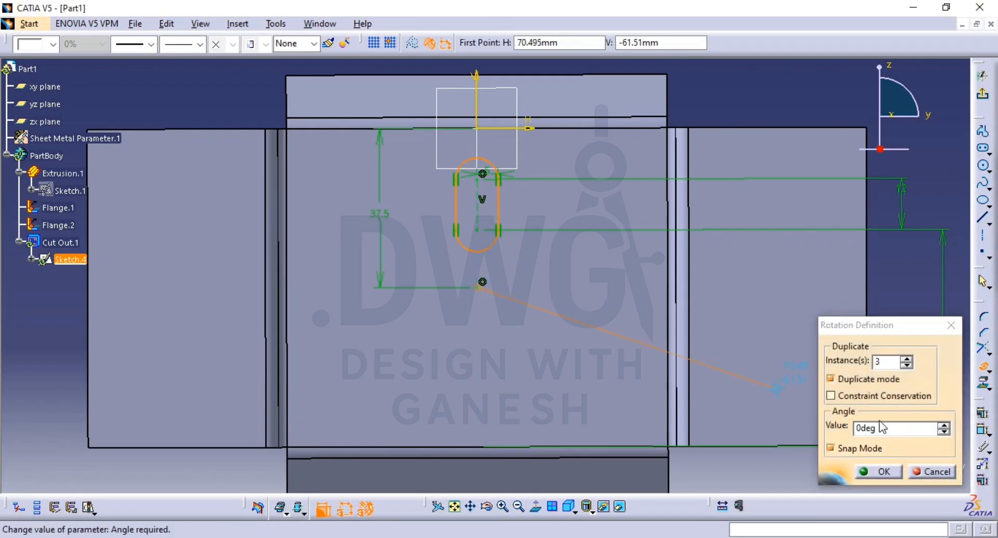
double_click(878, 362)
text(2)
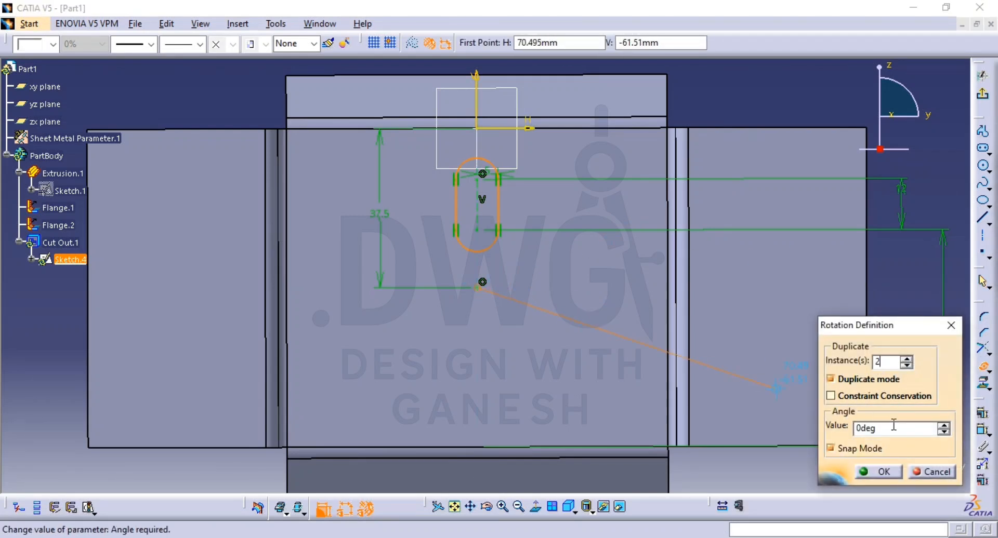
double_click(892, 428)
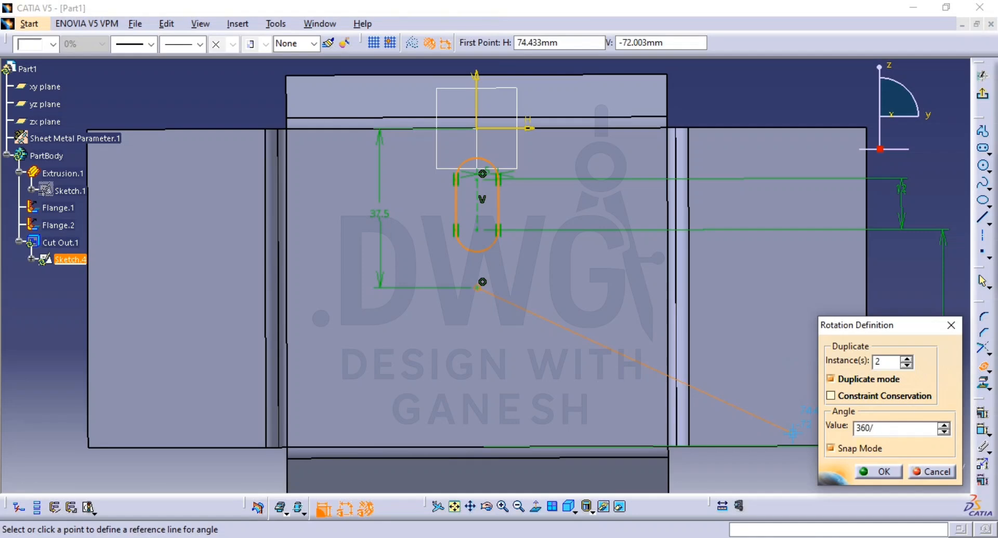
click(875, 472)
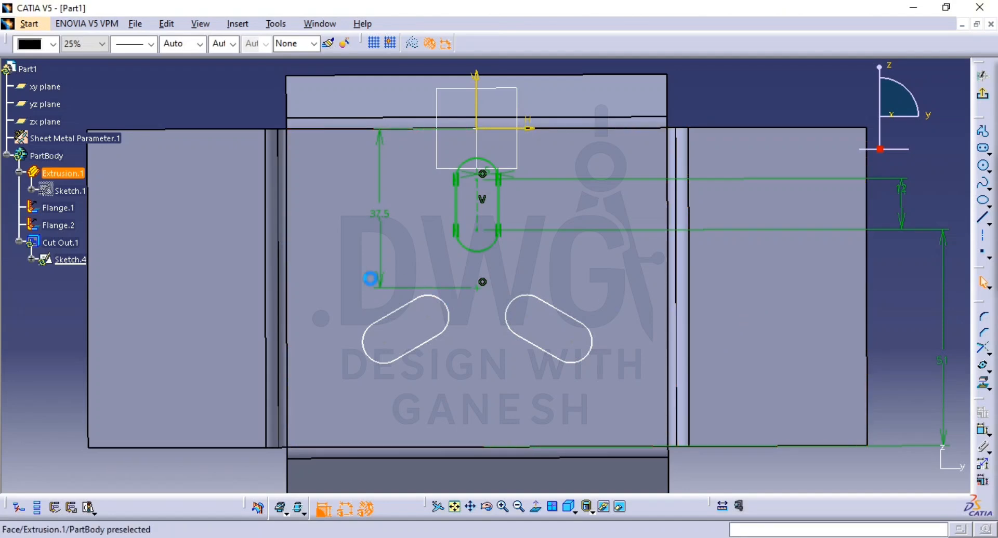
click(984, 97)
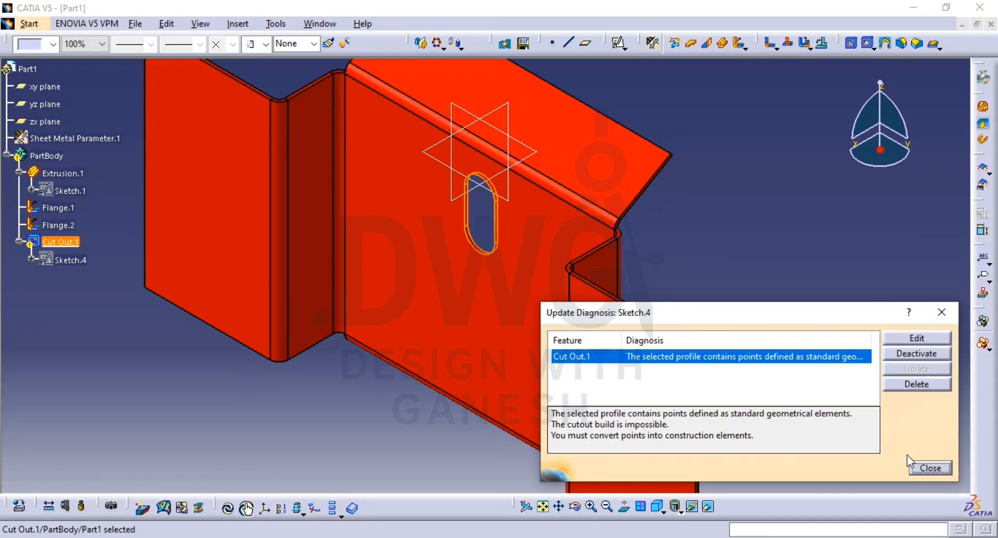
click(929, 470)
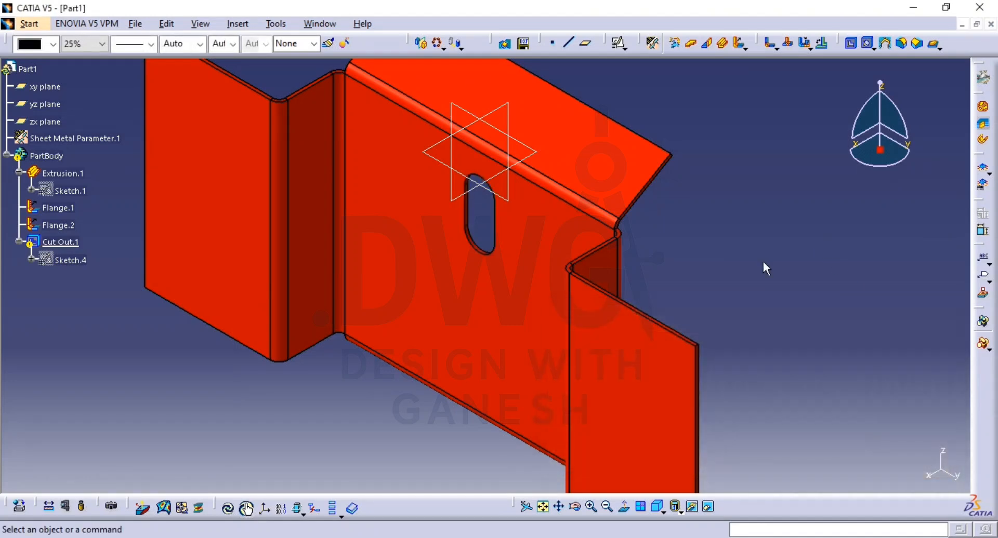
Step: Delete the slot cutout and paste a copy of its sketch into the PartBody
click(77, 260)
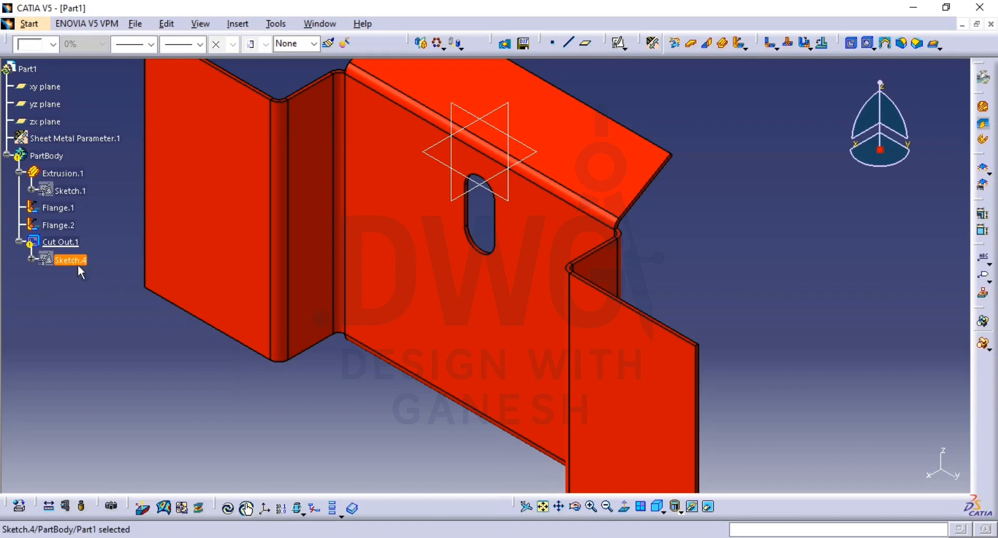
click(61, 242)
key(Delete)
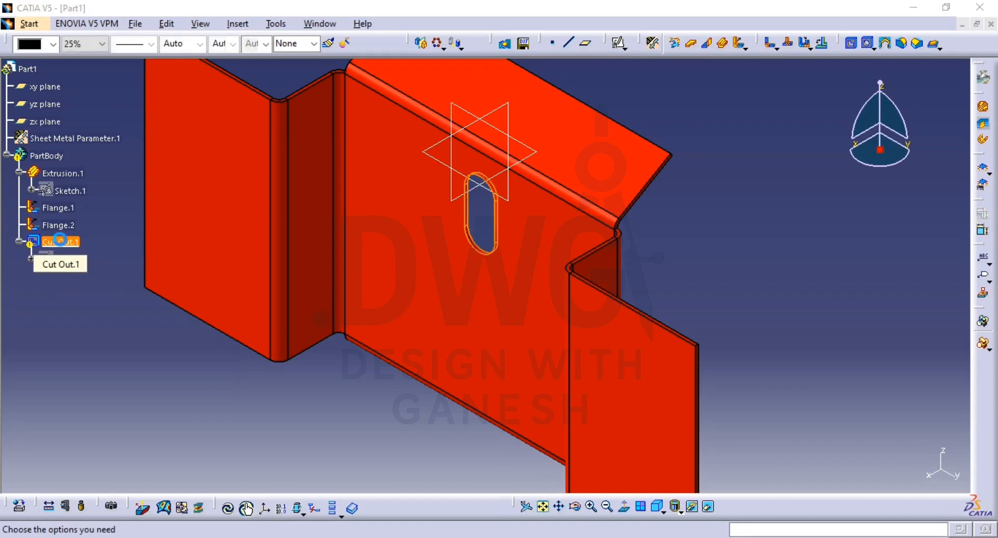
click(46, 155)
key(ctrl+v)
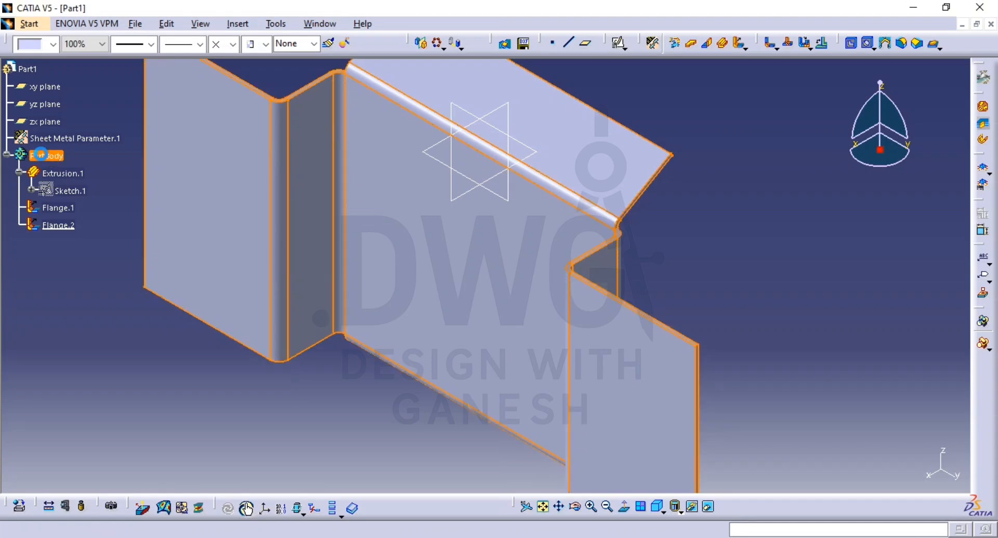
click(36, 279)
click(52, 243)
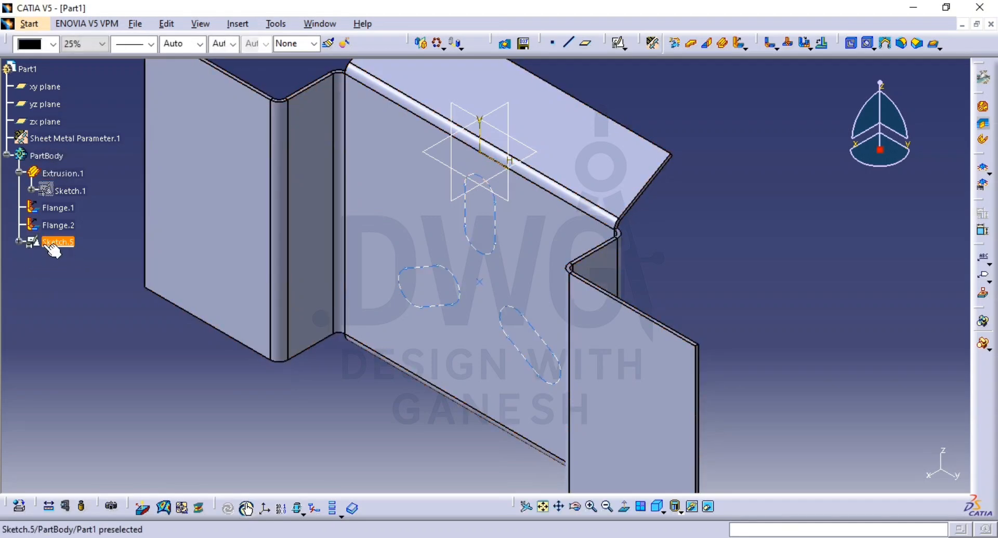
click(38, 253)
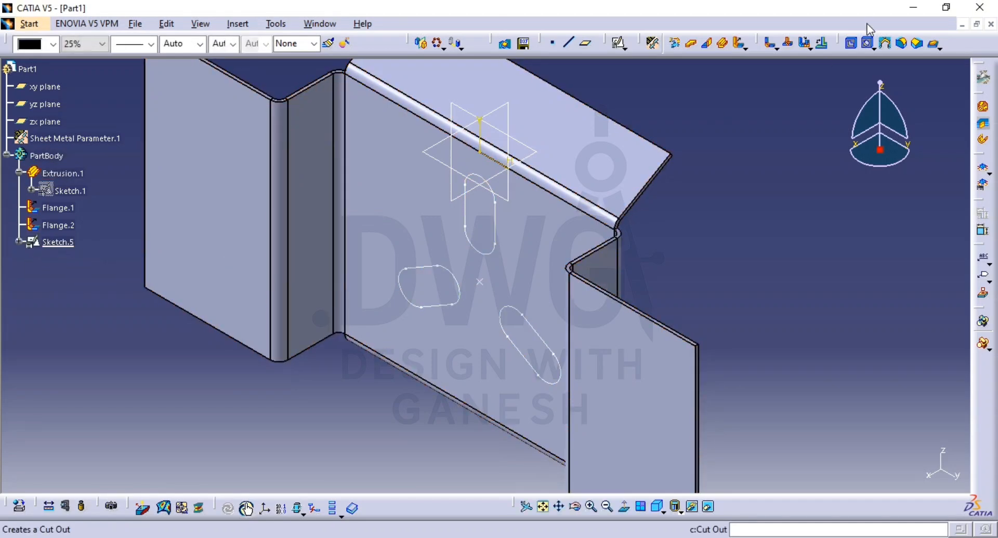
Step: Try to cut the pasted three-slot sketch through the centre panel as a Sheetmetal standard cutout with the Up to next limit
click(850, 43)
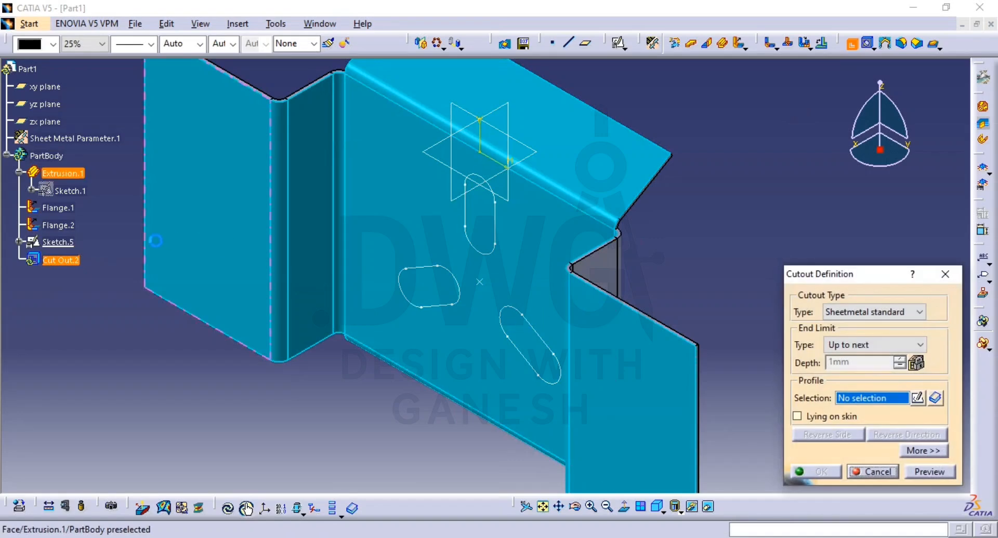
click(58, 242)
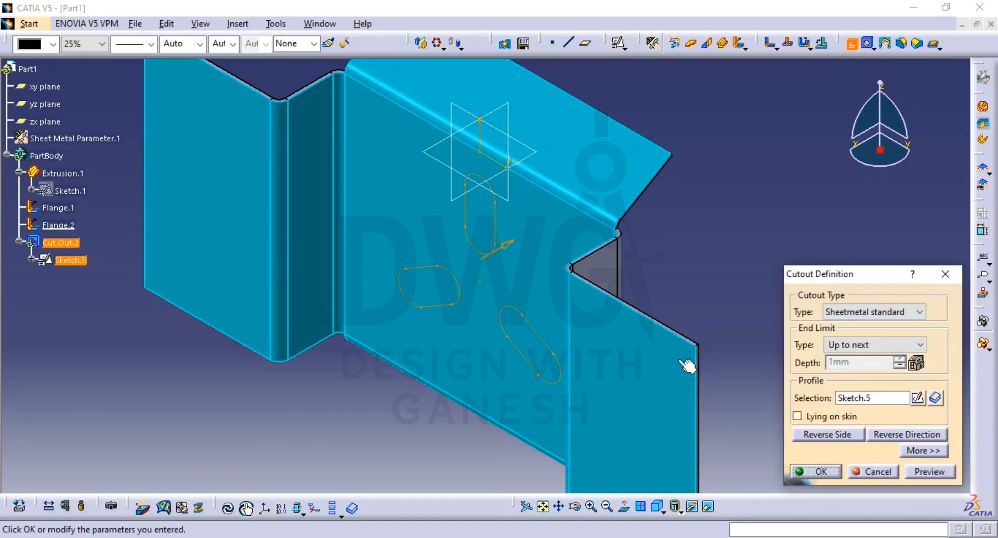
click(830, 472)
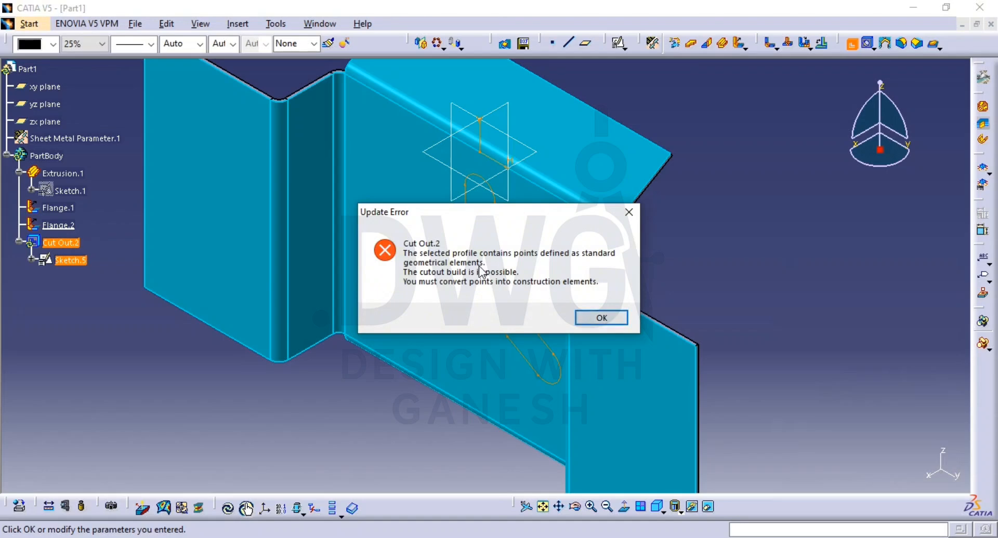
click(593, 318)
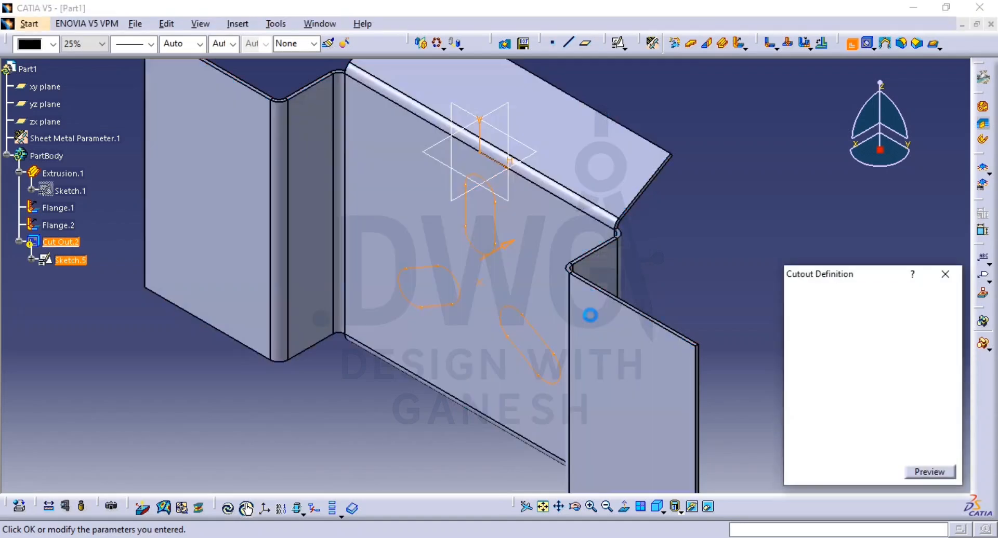
click(873, 471)
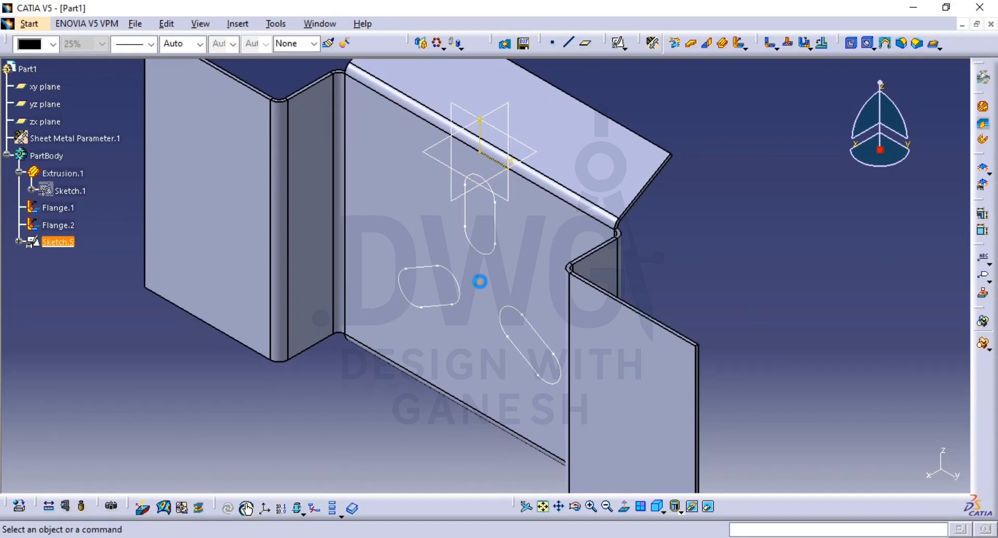
Step: Delete the rotation centre point from the pasted slot sketch and exit the sketch
double_click(479, 281)
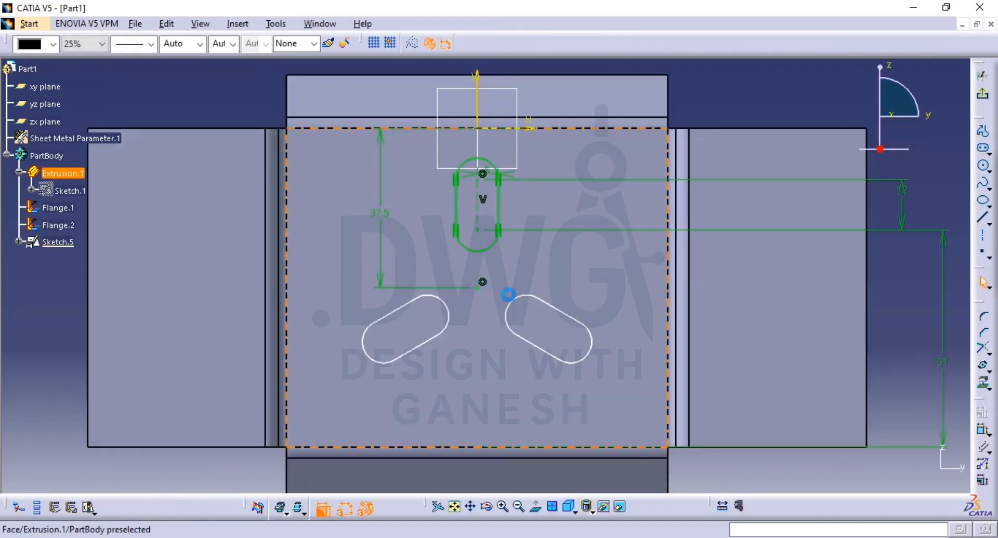
click(926, 292)
click(990, 96)
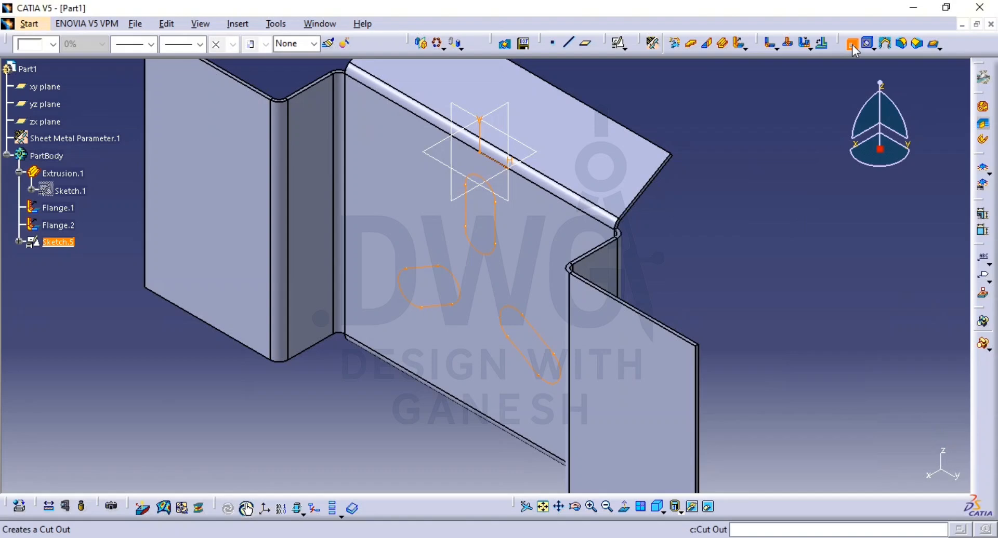
Step: Cut the three slots through the centre panel as a Sheetmetal standard cutout with the Up to next limit
click(852, 46)
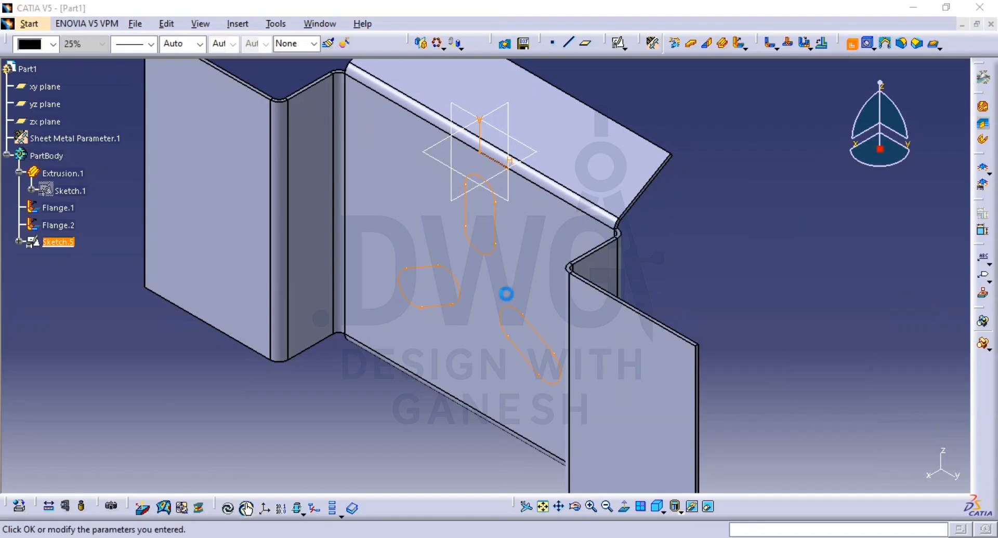
click(925, 472)
click(814, 471)
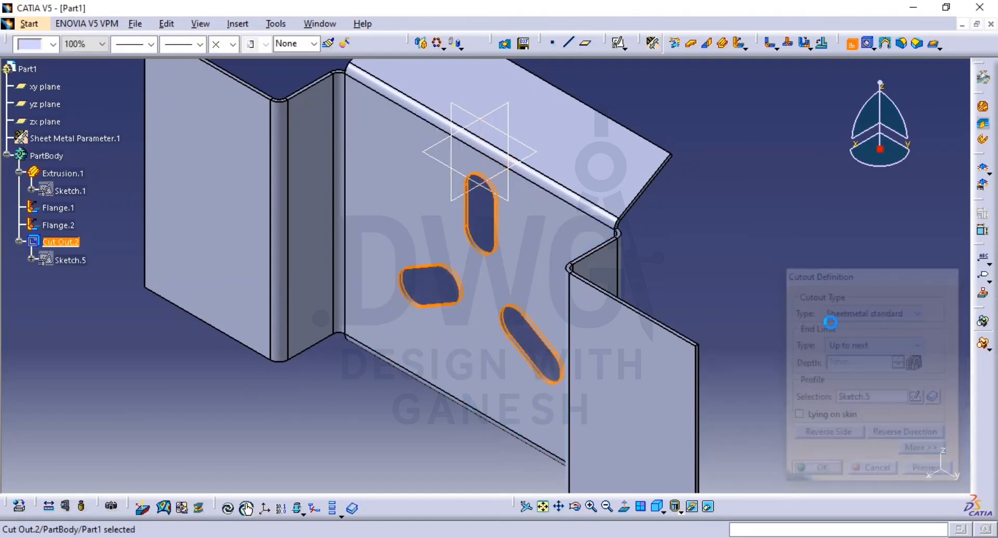
Step: Check the hole dimensions in the PDF drawing, and start a hole on the nearer outer side panel in CATIA with its positioning sketch open
middle_drag(807, 303, 749, 333)
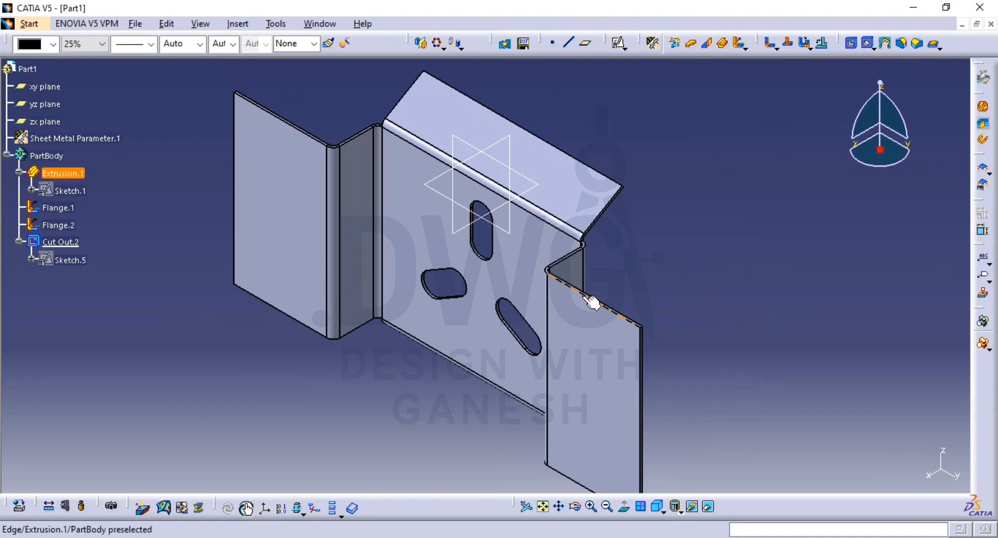
key(alt+Tab)
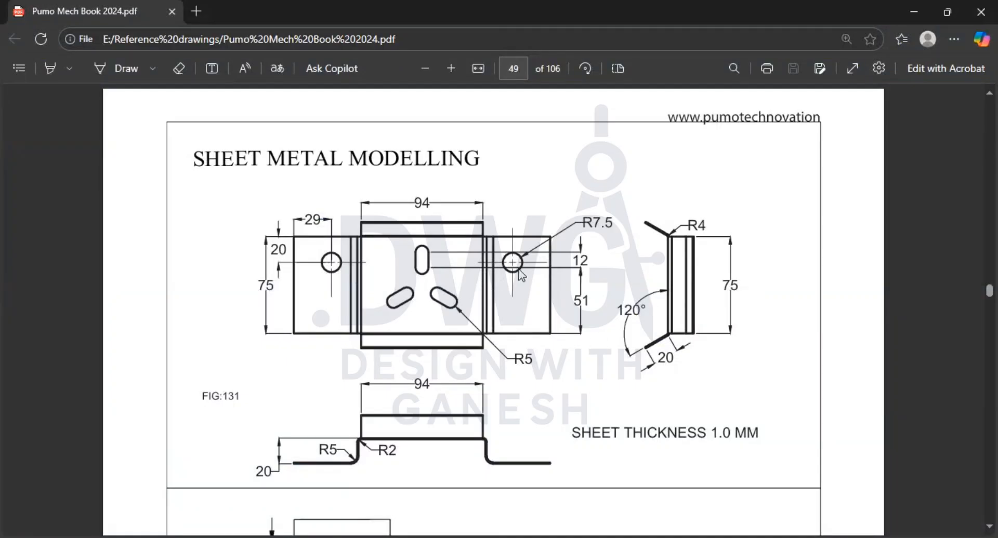
key(alt+Tab)
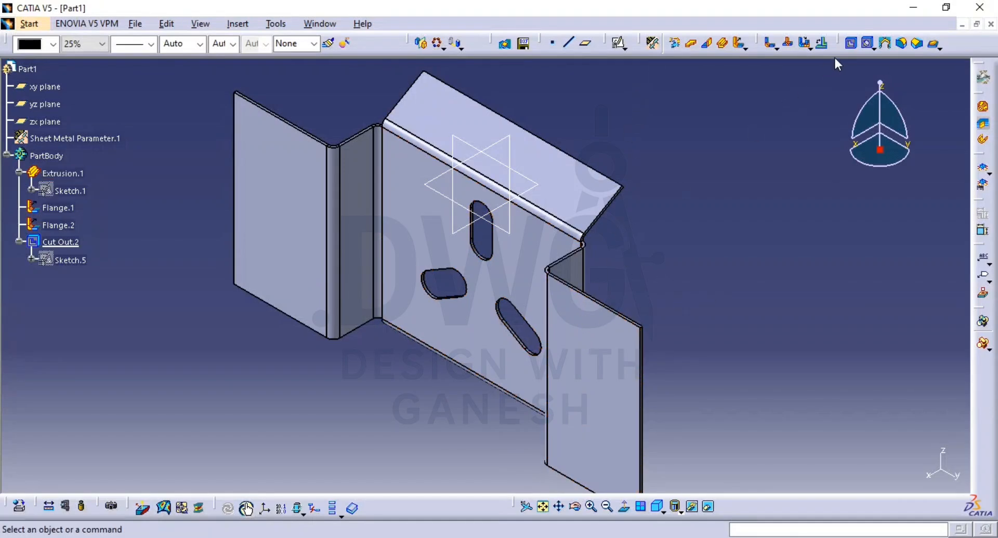
middle_drag(643, 285, 651, 305)
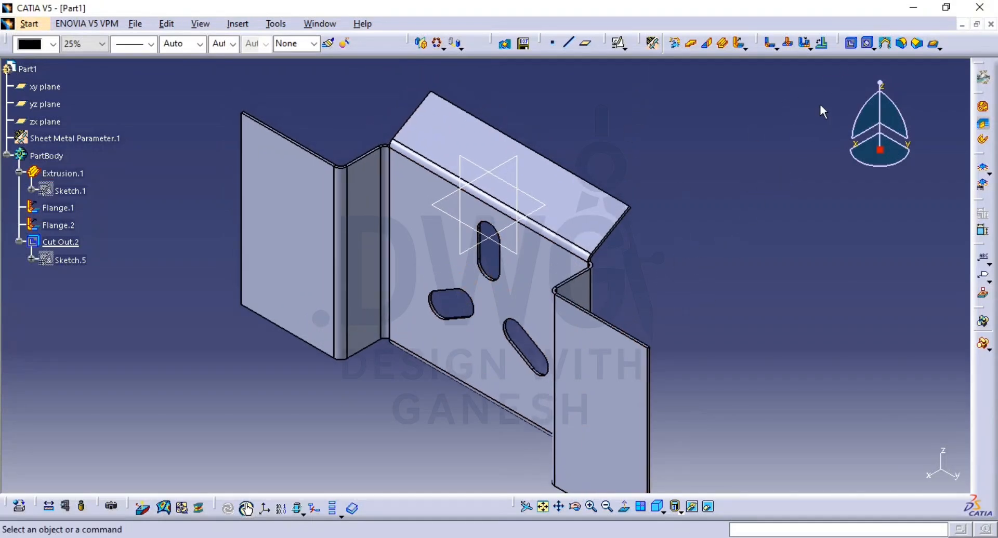
click(867, 44)
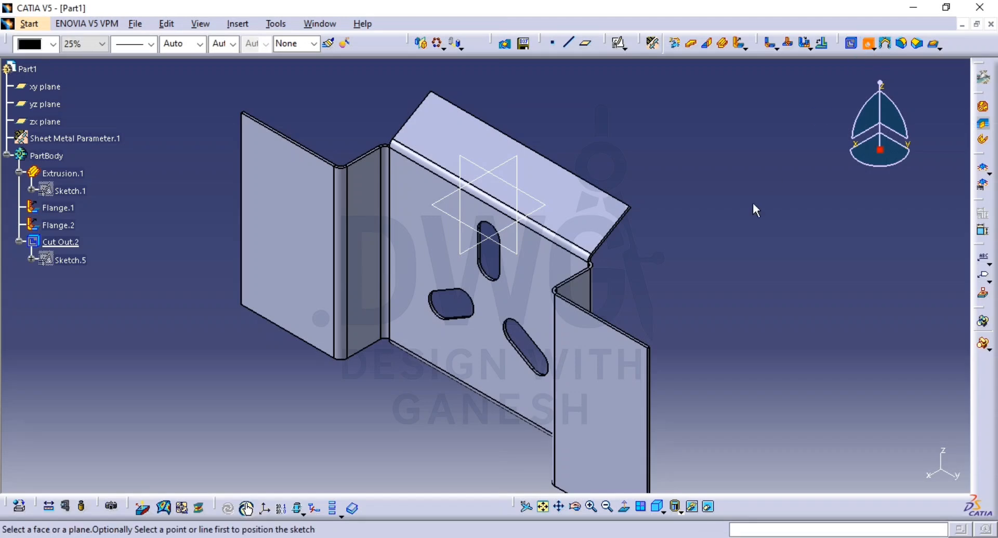
click(597, 383)
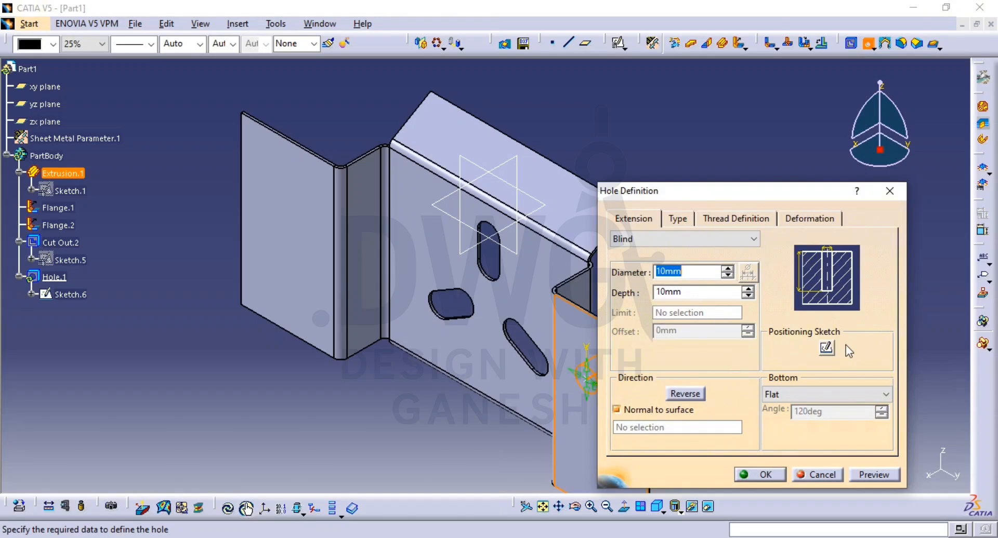
click(827, 348)
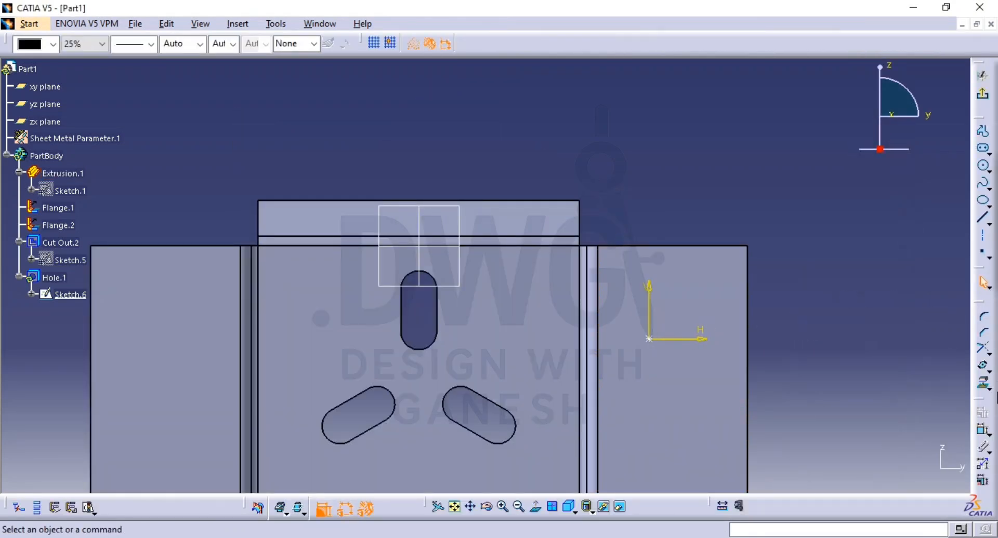
Step: Dimension the hole centre's distance from the side panel's outer vertical edge and set it to 29 mm
click(982, 429)
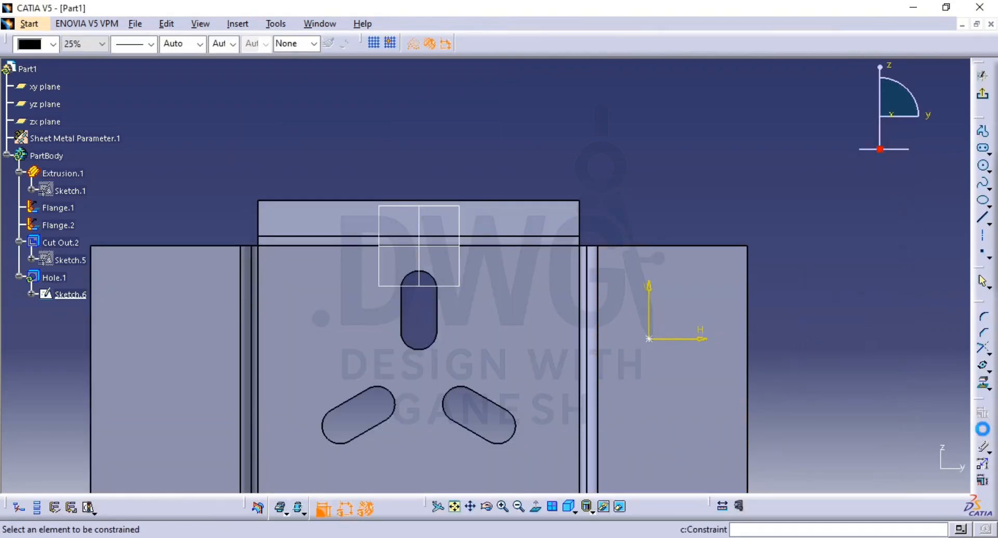
click(649, 339)
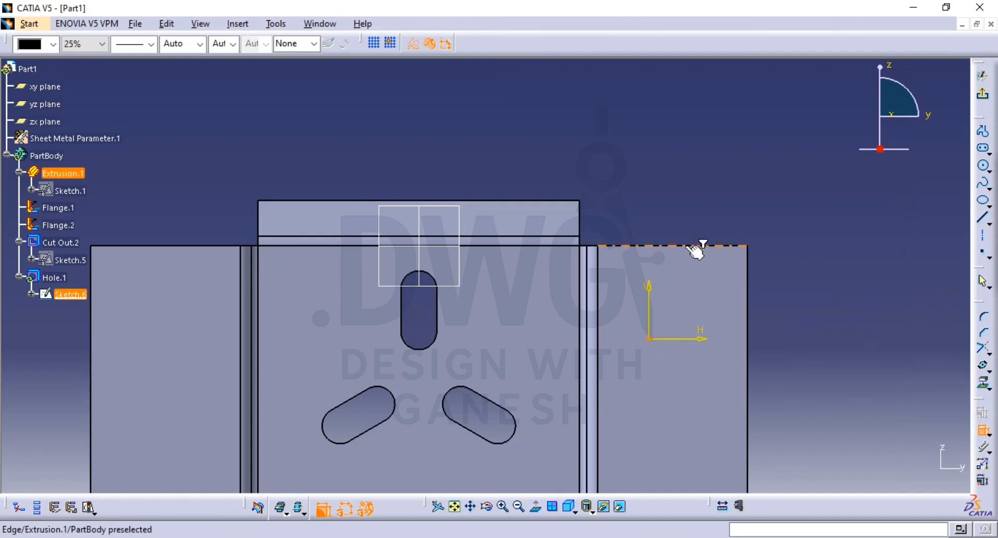
click(747, 270)
click(702, 190)
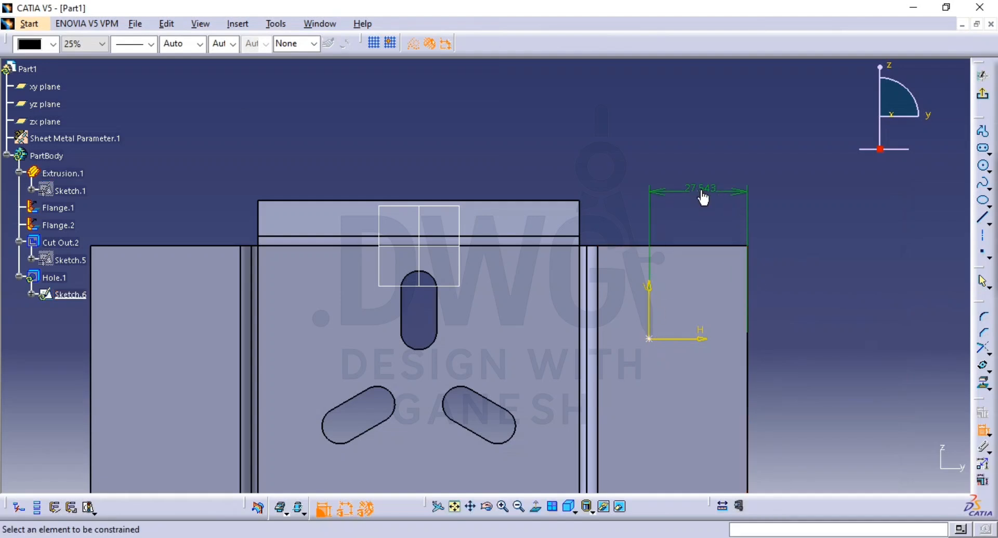
double_click(703, 192)
text(29)
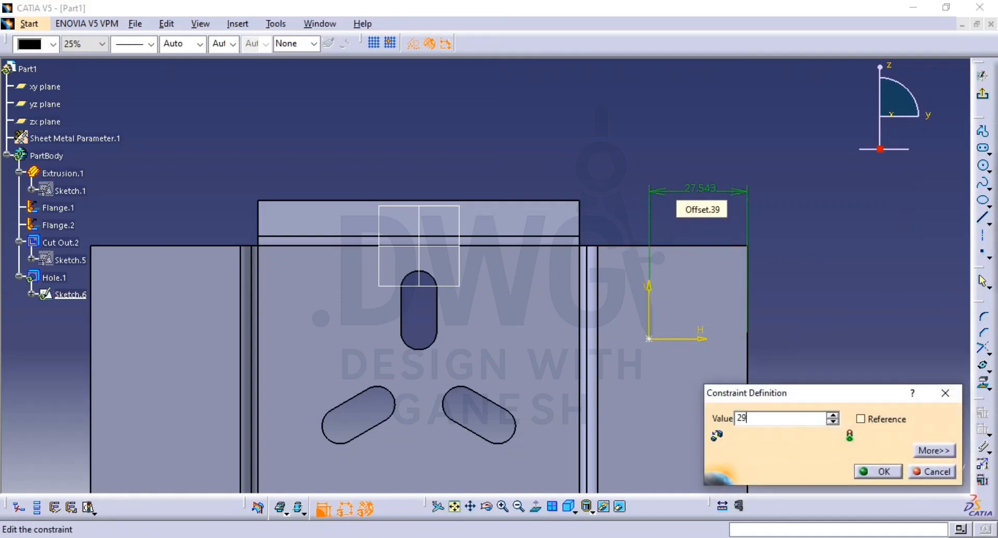
key(Return)
Step: Dimension the hole centre's distance from the side panel's upper edge, set it to 20 mm, and exit the positioning sketch
click(644, 339)
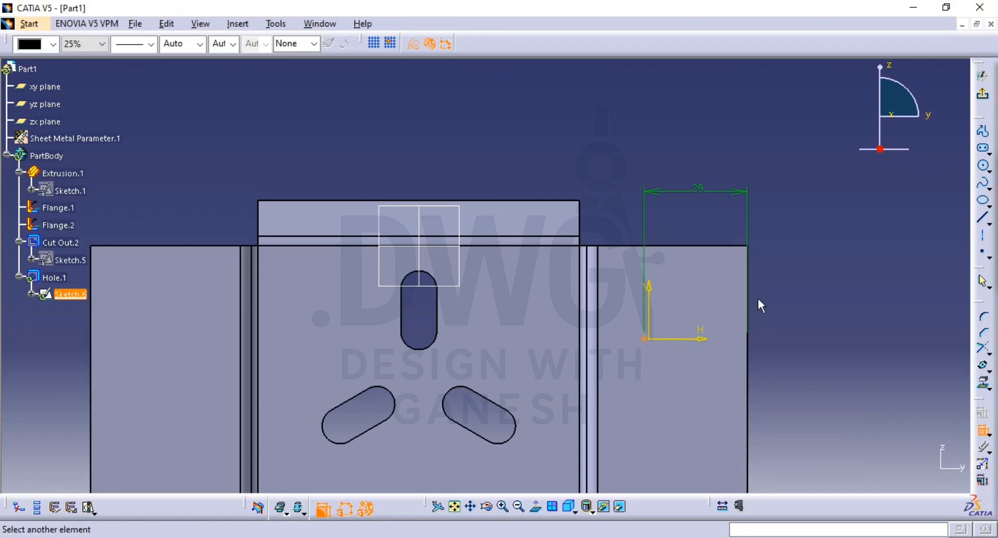
click(720, 253)
click(820, 269)
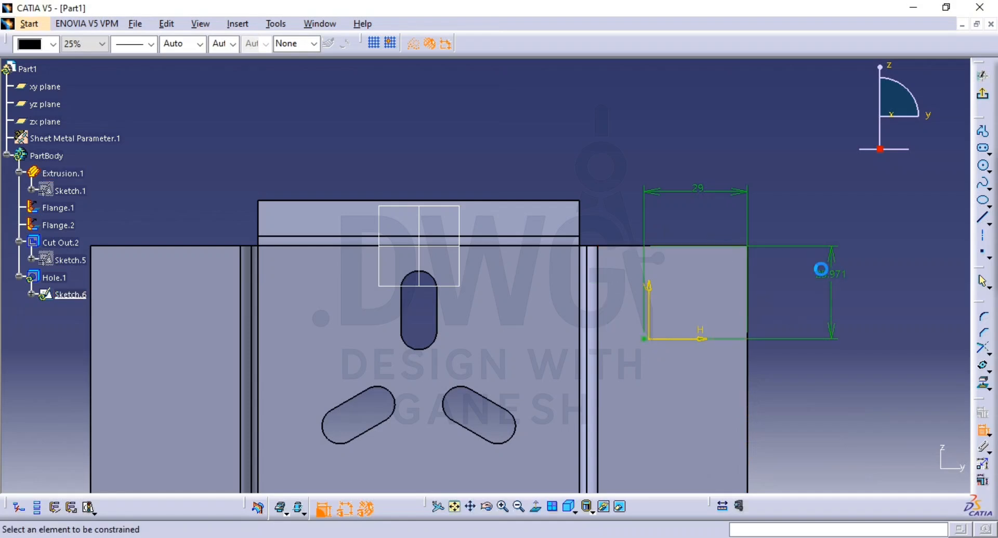
double_click(821, 269)
key(Return)
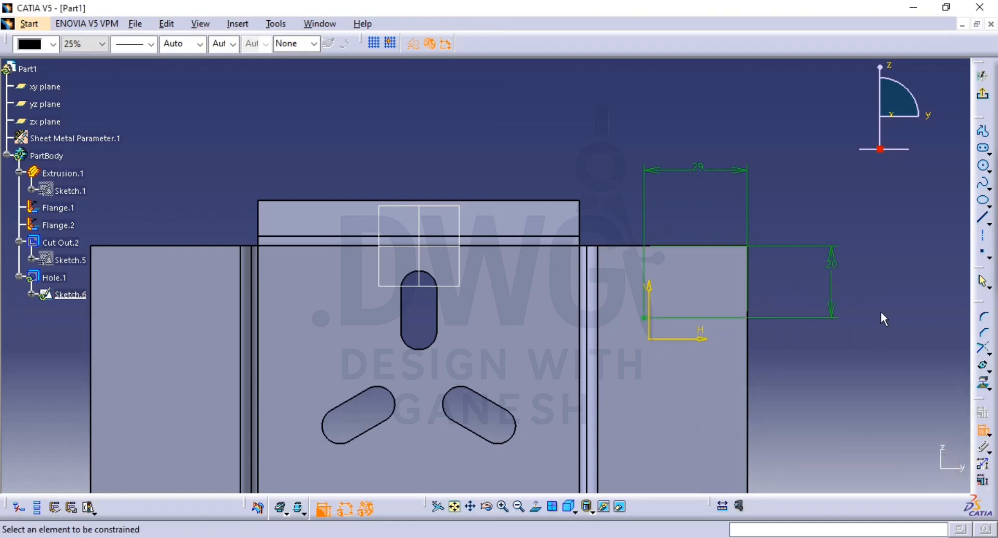
click(982, 75)
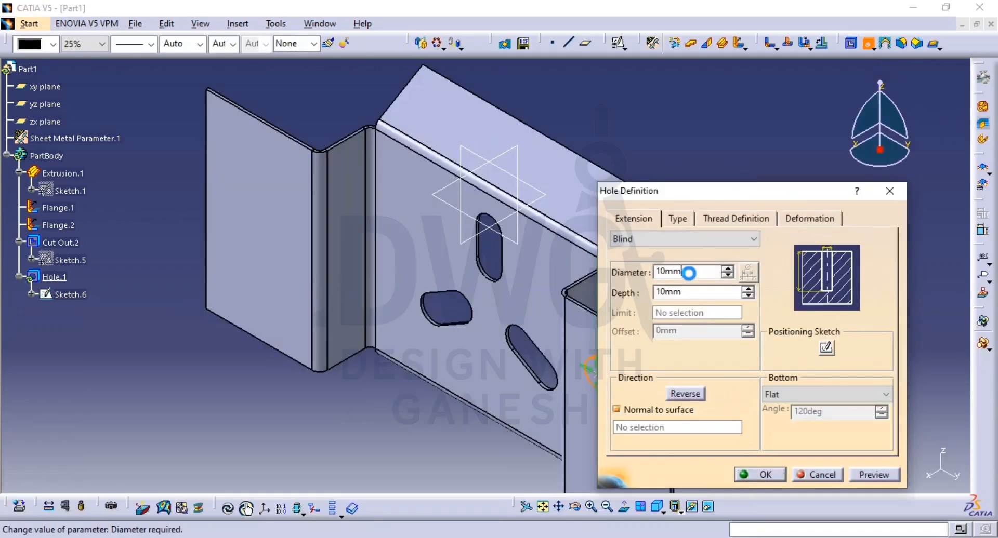
Step: Set the side-panel hole's diameter to 15 mm, preview it and create the hole
double_click(689, 271)
text(15)
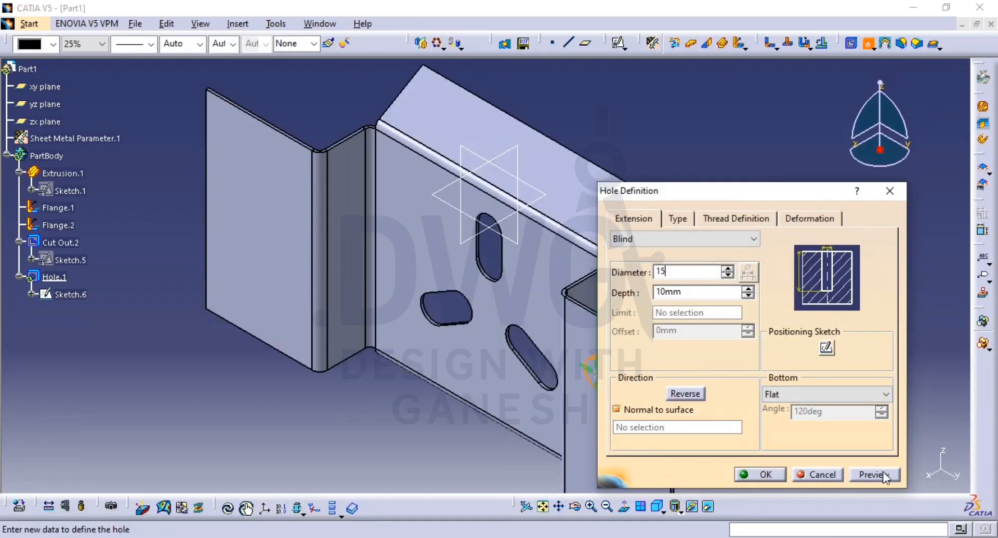
click(883, 475)
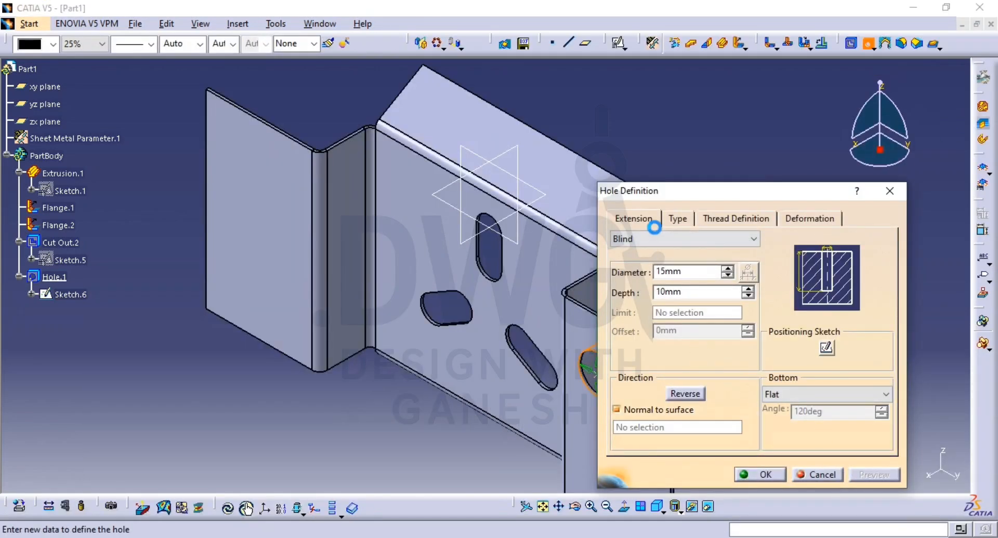
click(762, 478)
Step: Mirror Hole.1 about the zx plane onto the opposite outer side panel
click(739, 243)
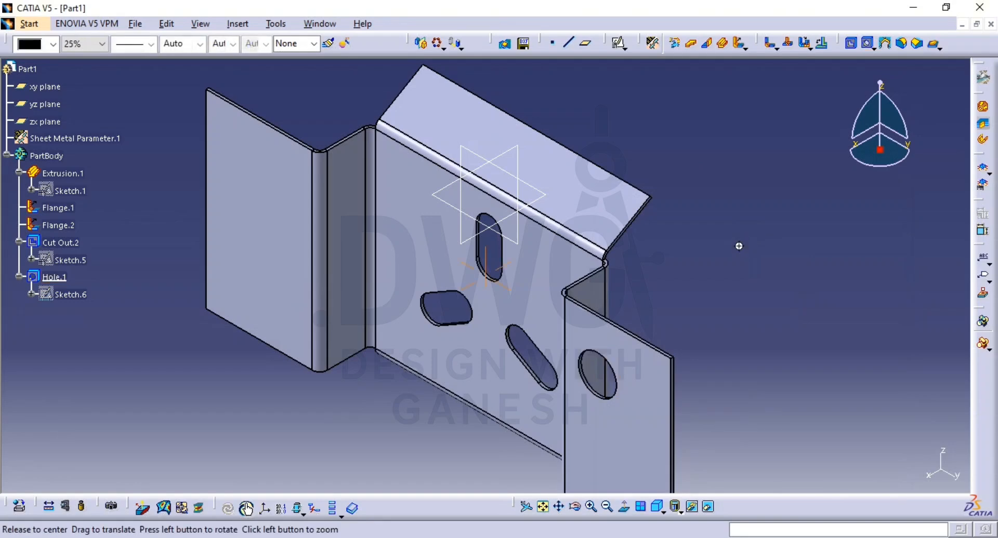
middle_drag(737, 245, 842, 280)
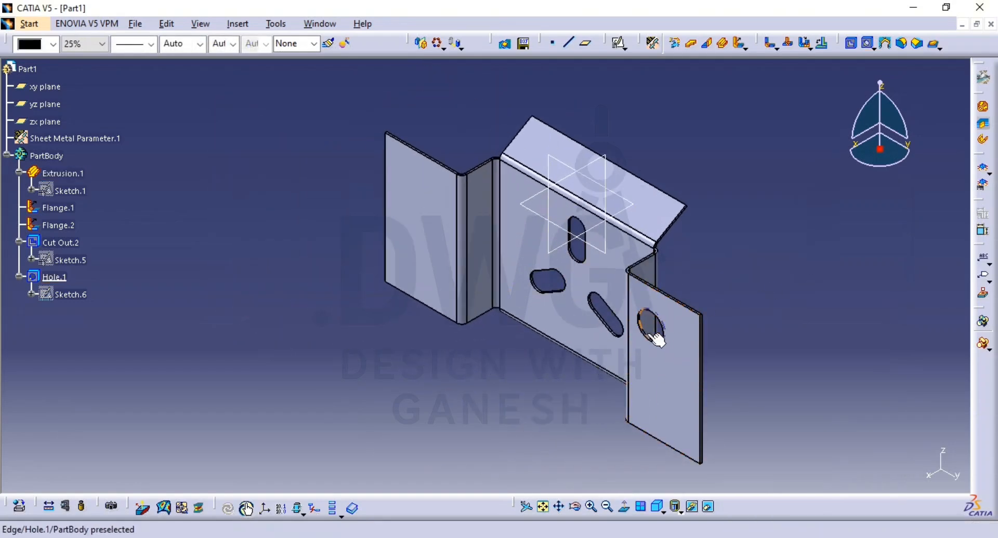
click(421, 43)
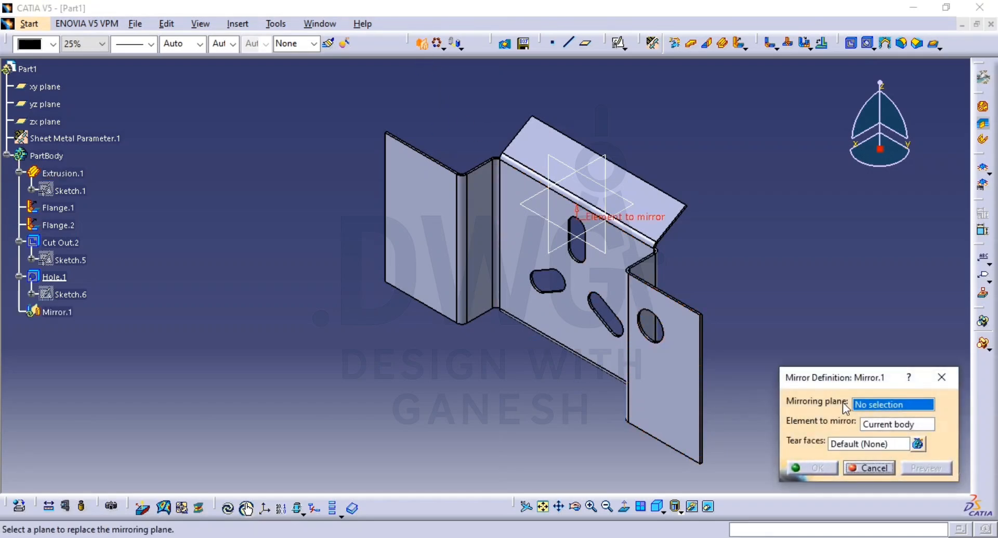
click(548, 240)
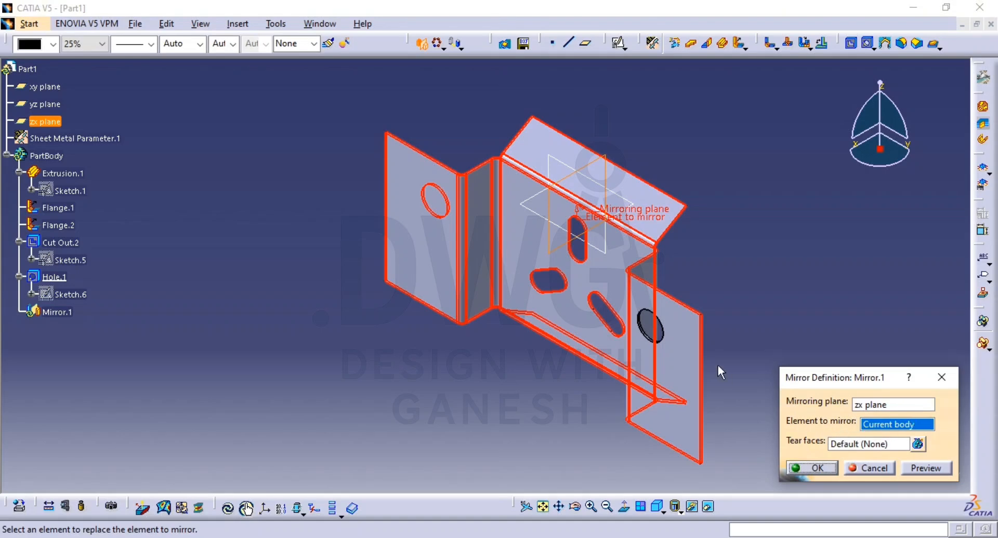
click(54, 276)
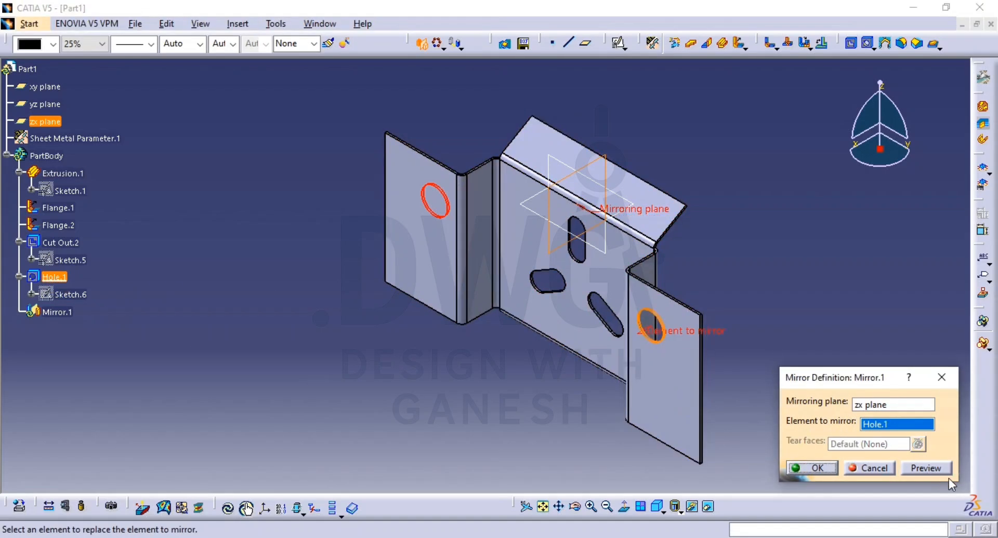
click(811, 468)
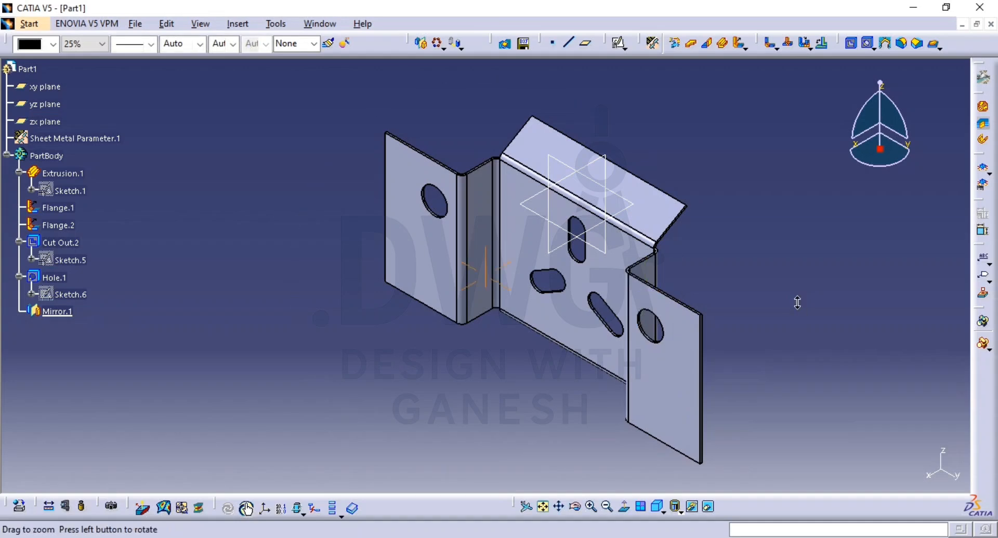
middle_drag(797, 300, 797, 359)
middle_drag(676, 337, 678, 281)
middle_drag(672, 304, 606, 331)
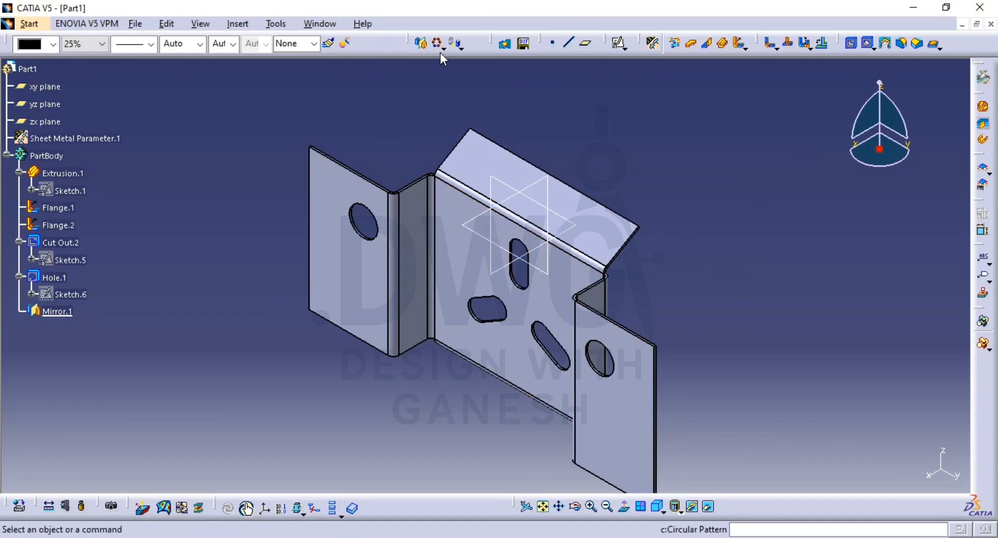
click(427, 49)
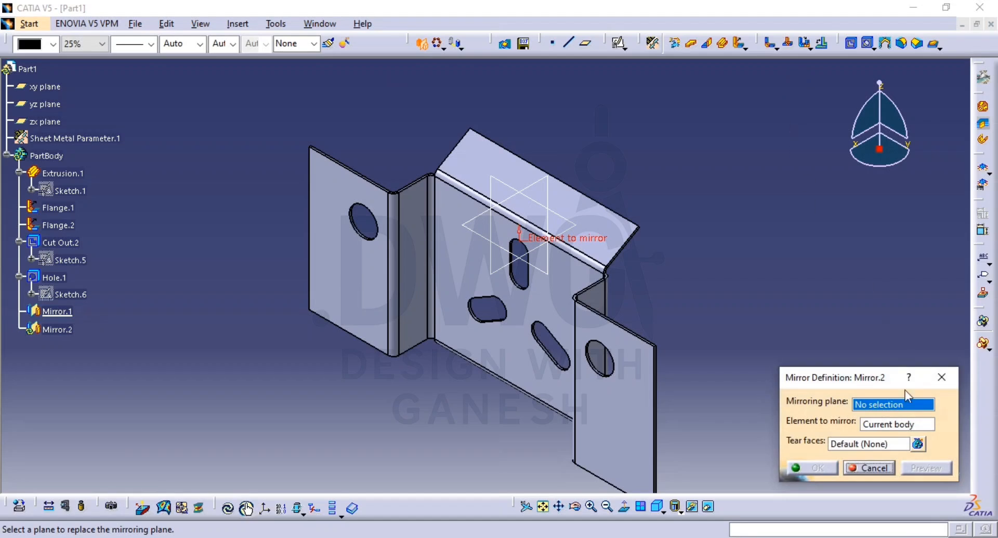
click(863, 468)
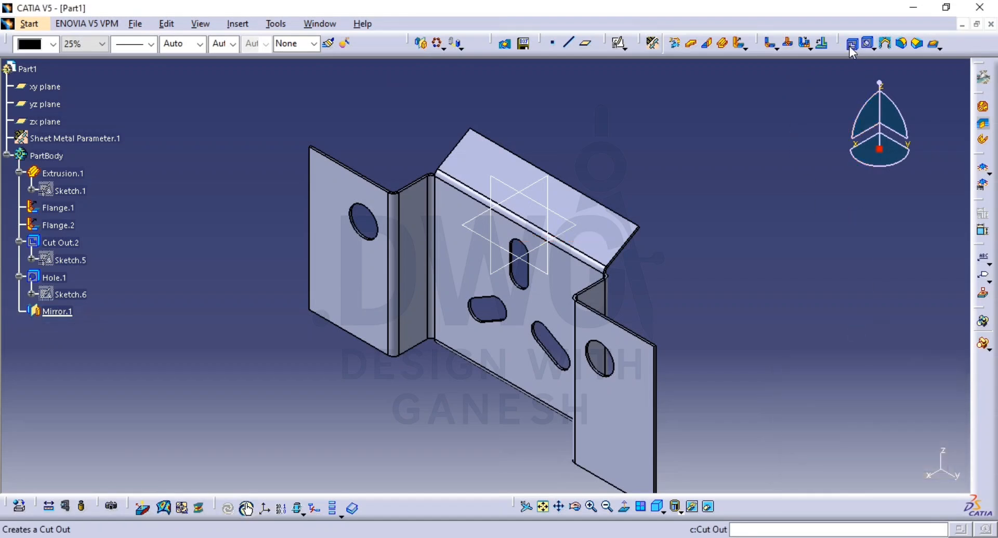